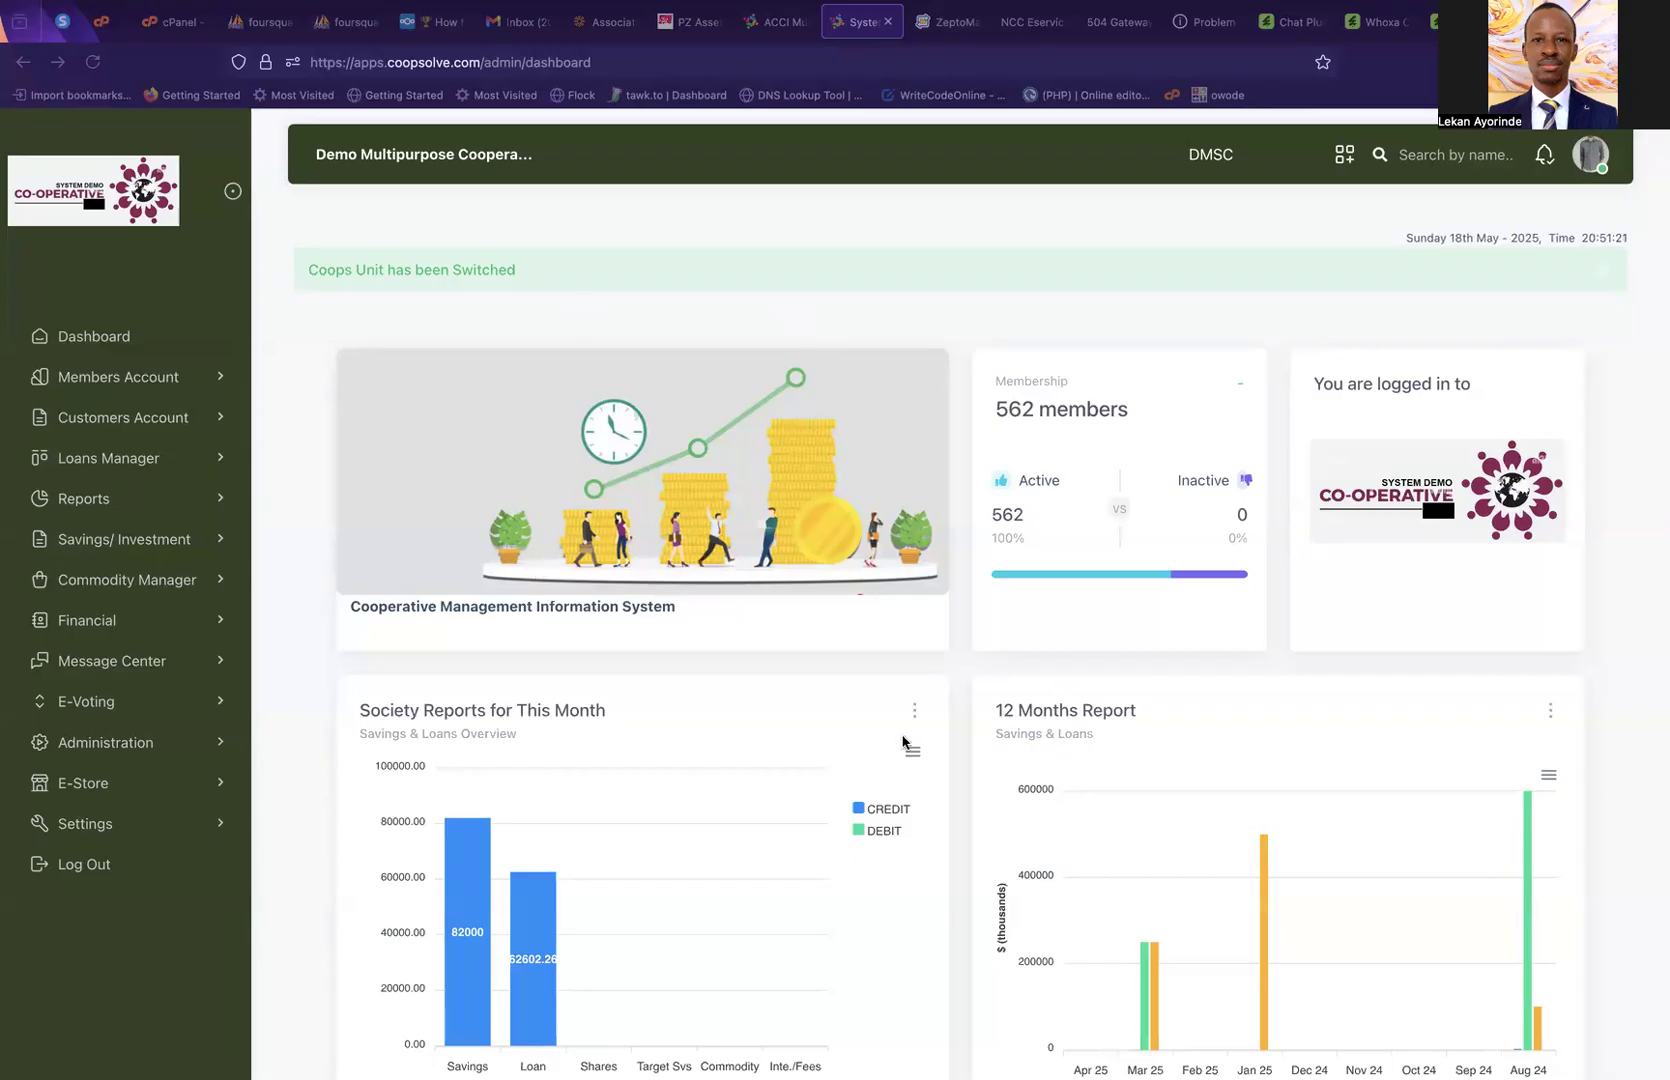
Open the list of all members and browse down to its last entries
{"action": "scroll", "coordinate": [938, 672], "scroll_direction": "down", "scroll_amount": 1}
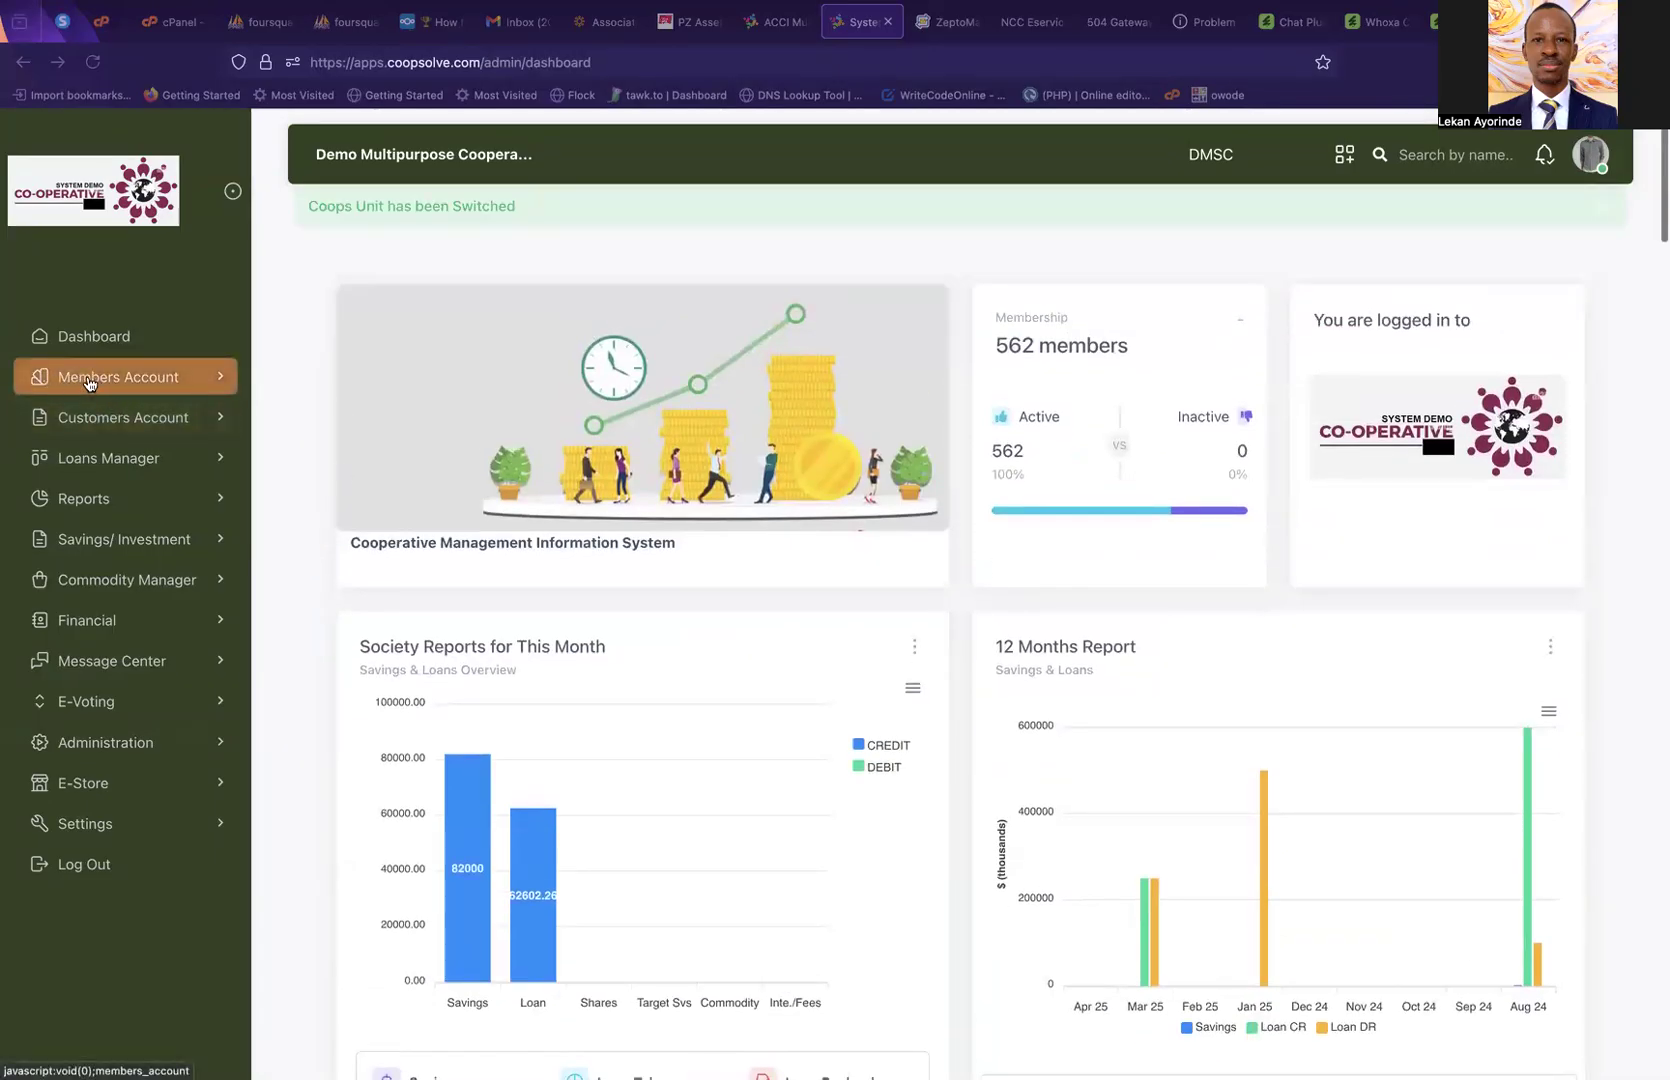
{"action": "left_click", "coordinate": [130, 380]}
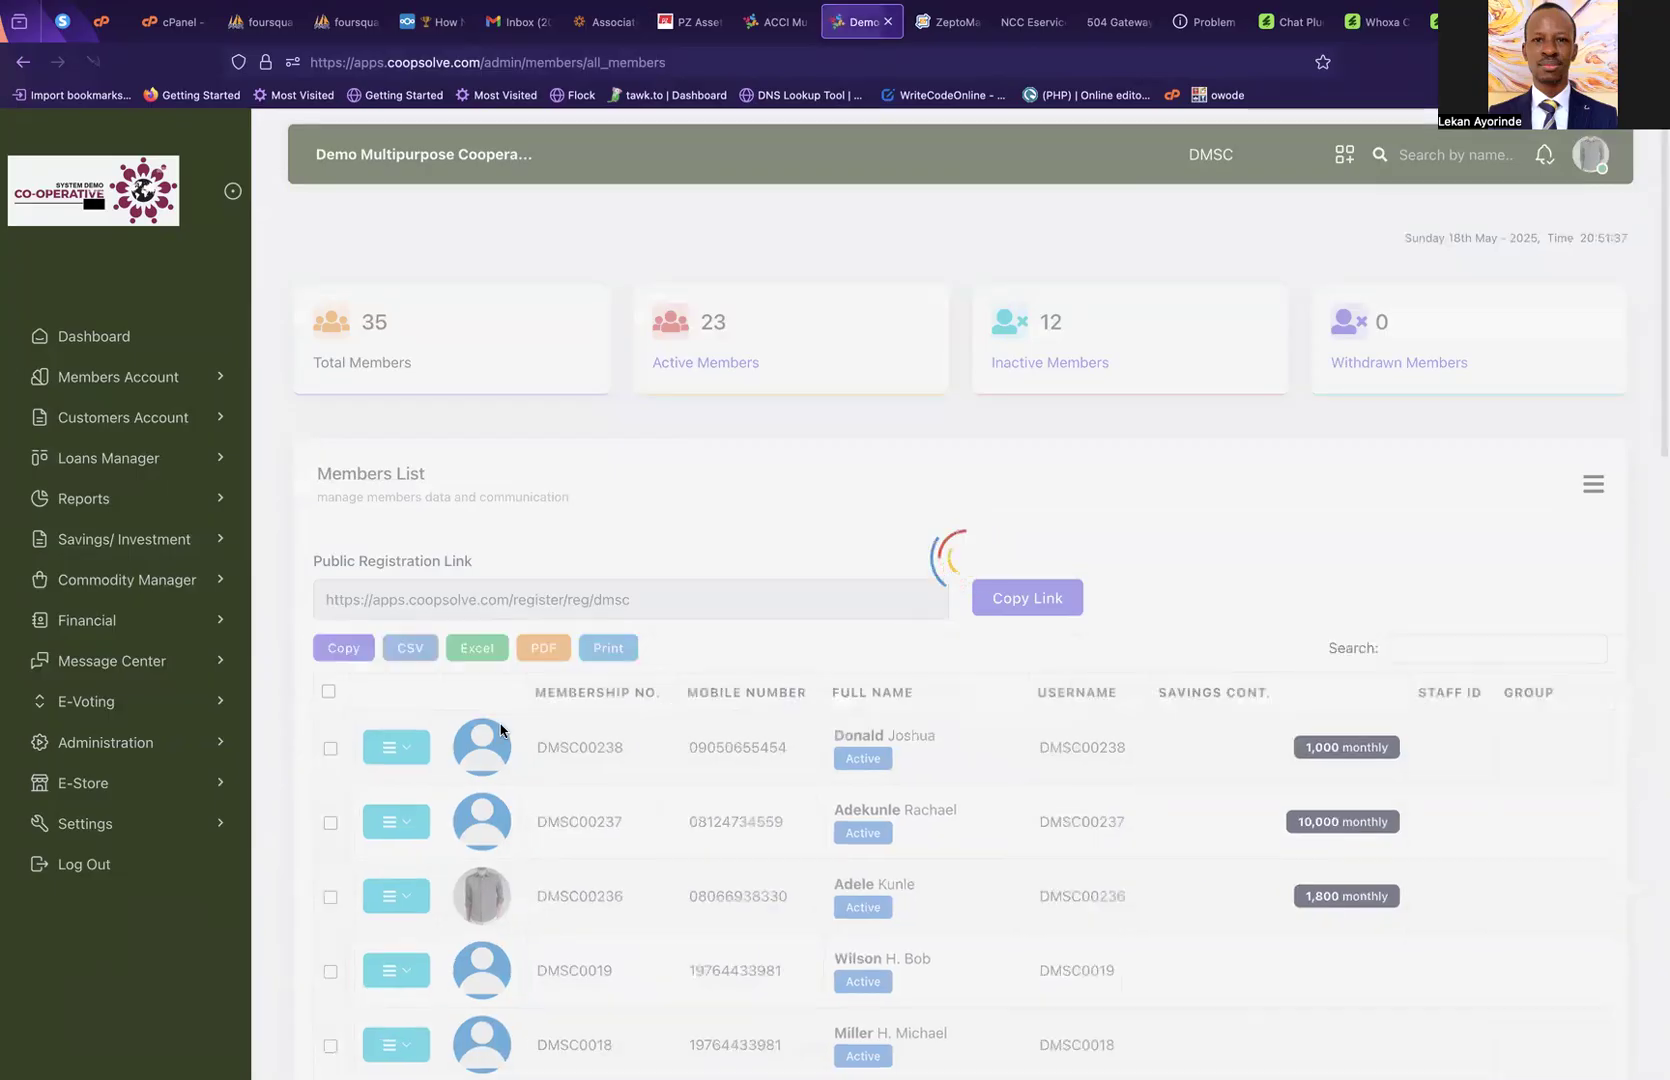
{"action": "scroll", "coordinate": [648, 793], "scroll_direction": "down", "scroll_amount": 3}
{"action": "scroll", "coordinate": [648, 793], "scroll_direction": "up", "scroll_amount": 3}
{"action": "scroll", "coordinate": [650, 791], "scroll_direction": "down", "scroll_amount": 2}
{"action": "scroll", "coordinate": [652, 790], "scroll_direction": "up", "scroll_amount": 2}
{"action": "scroll", "coordinate": [839, 712], "scroll_direction": "down", "scroll_amount": 2}
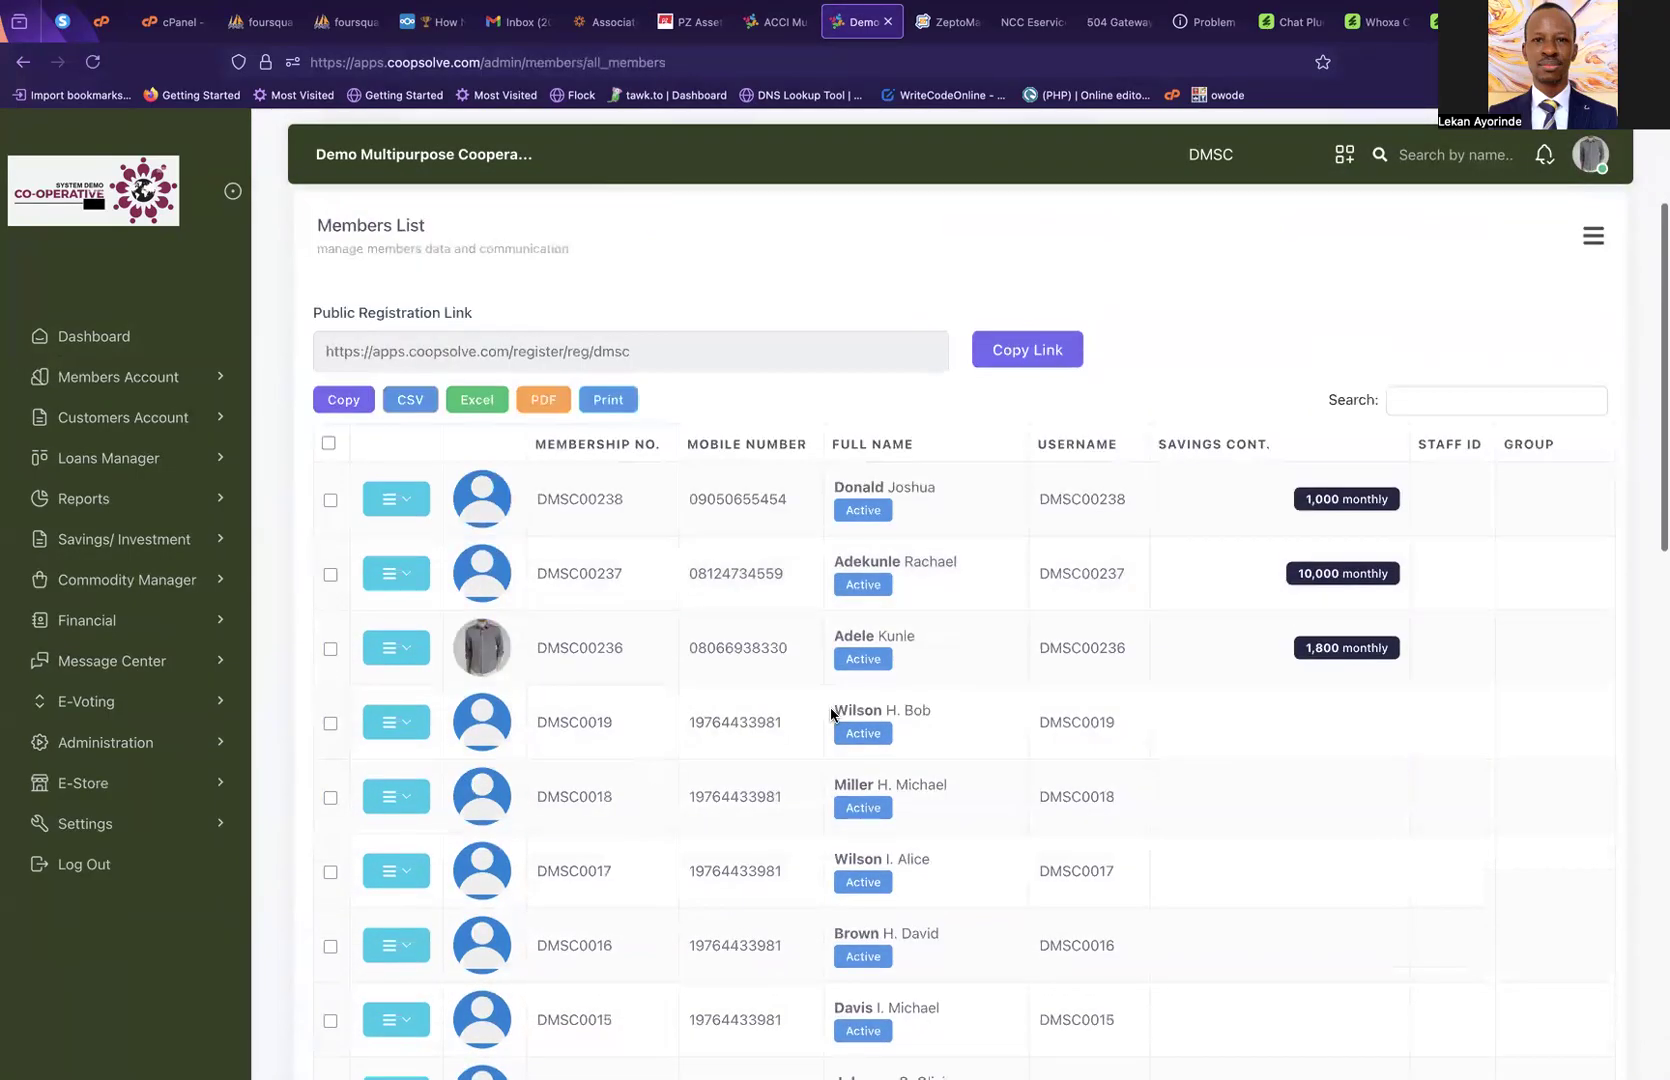
{"action": "left_click", "coordinate": [1447, 399]}
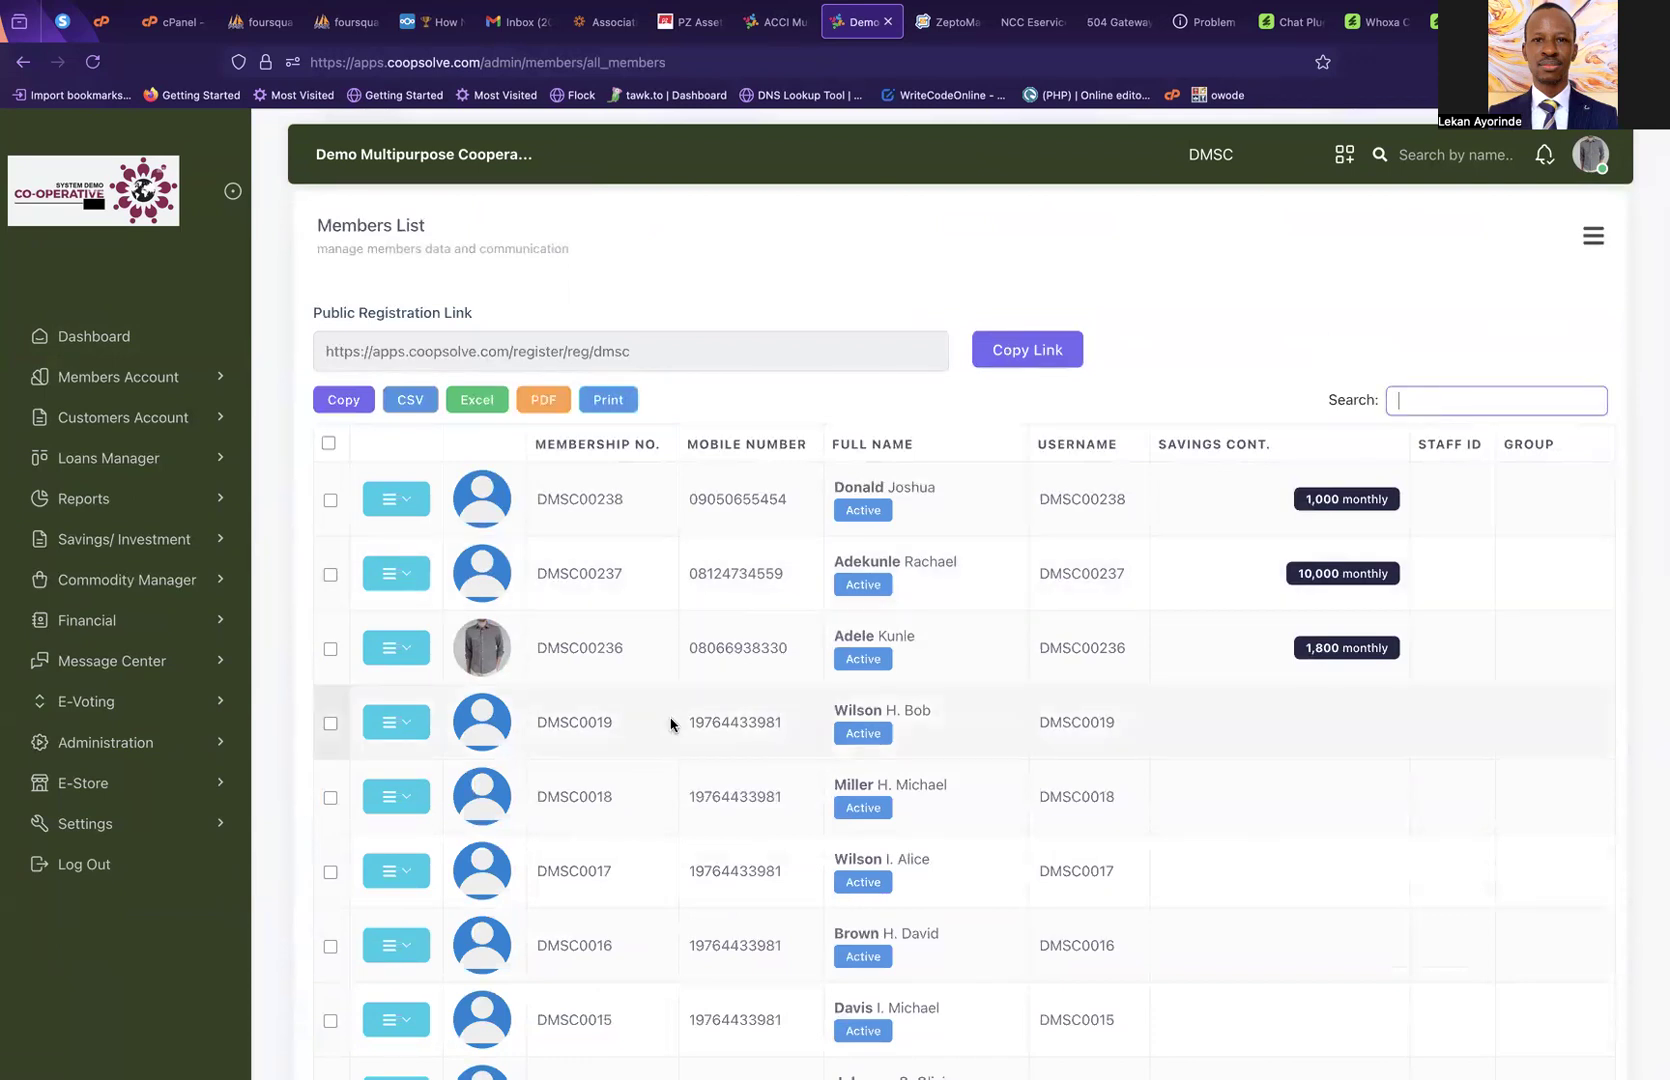
{"action": "scroll", "coordinate": [670, 724], "scroll_direction": "down", "scroll_amount": 12}
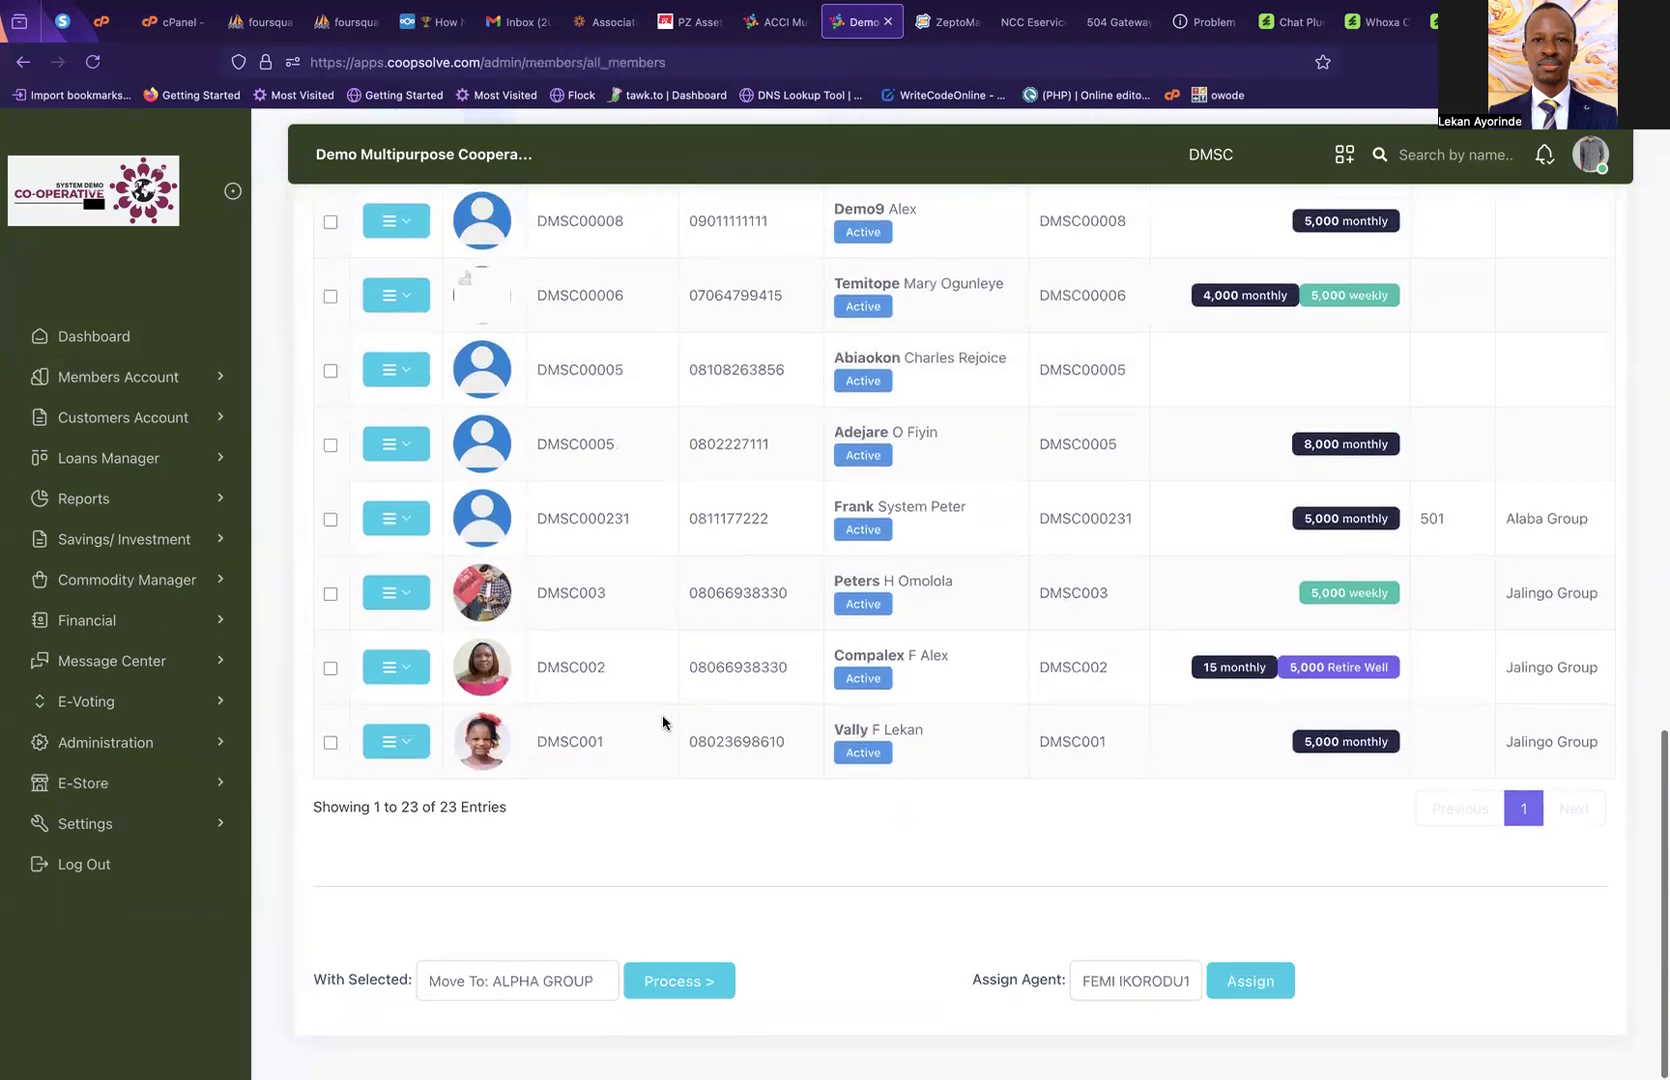
Open the dashboard of the Jalingo Group member whose contribution is 5,000 weekly, third from the end of the members list
{"action": "left_click", "coordinate": [404, 601]}
{"action": "left_click", "coordinate": [618, 625]}
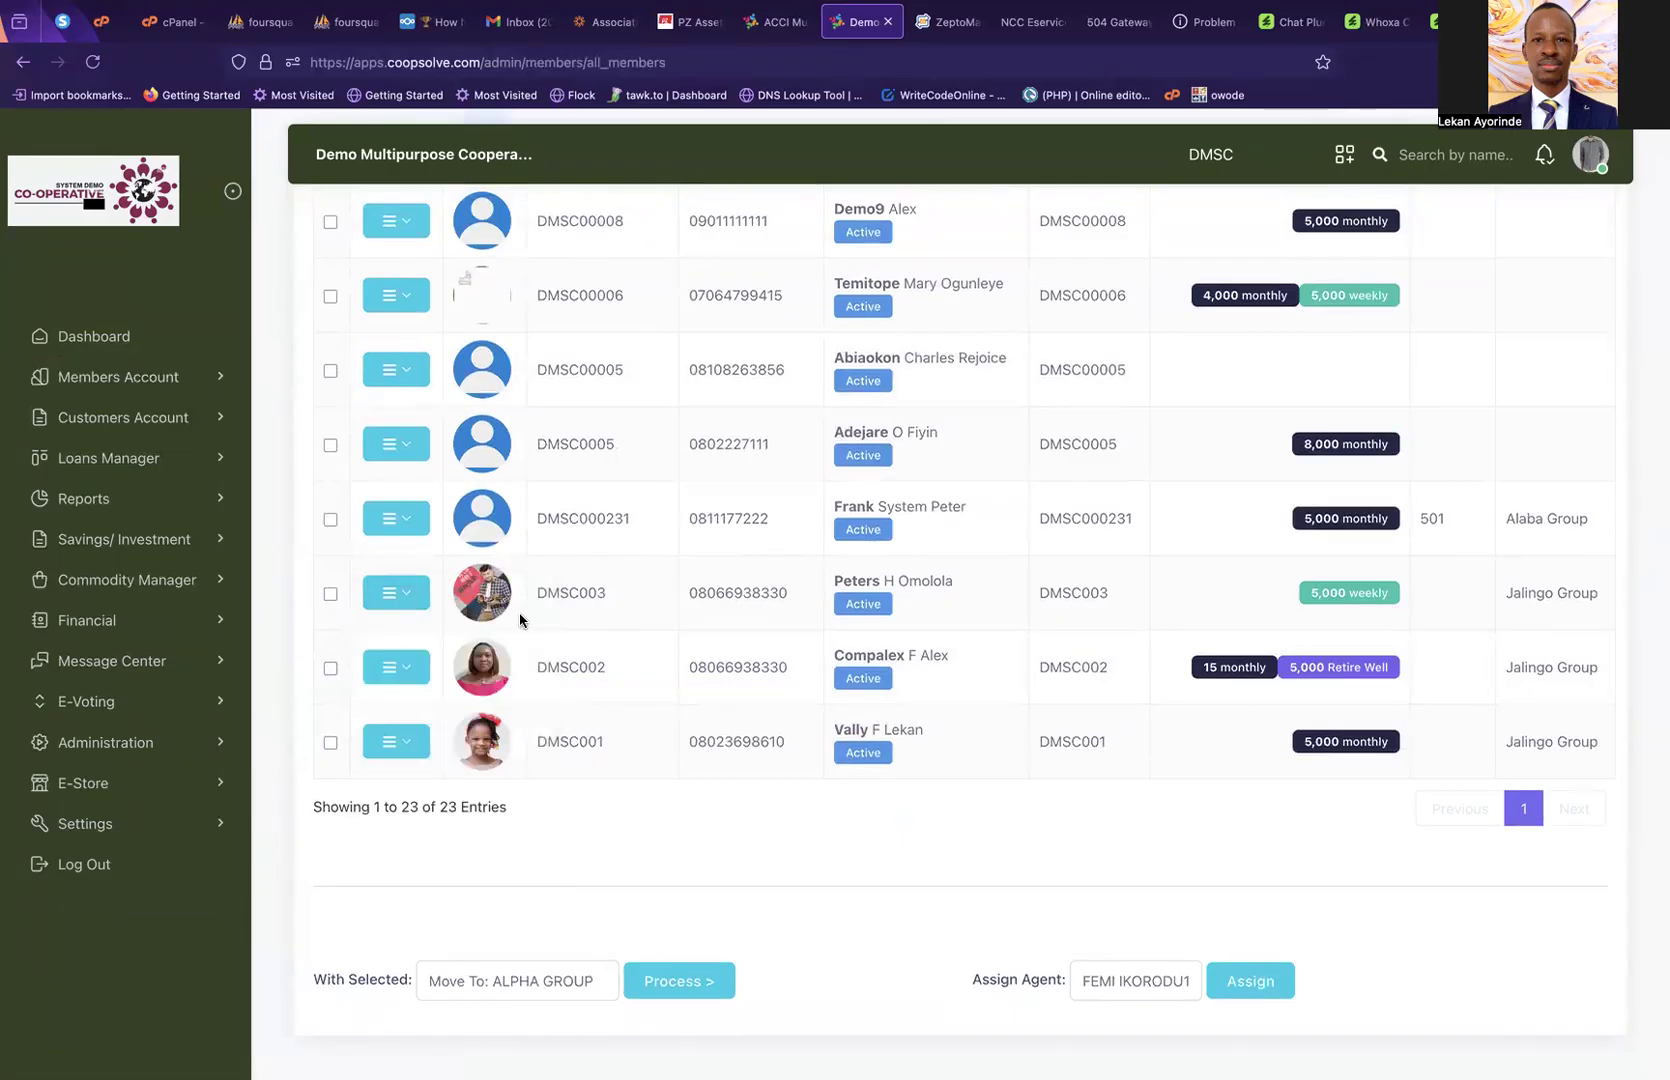
{"action": "left_click", "coordinate": [393, 592]}
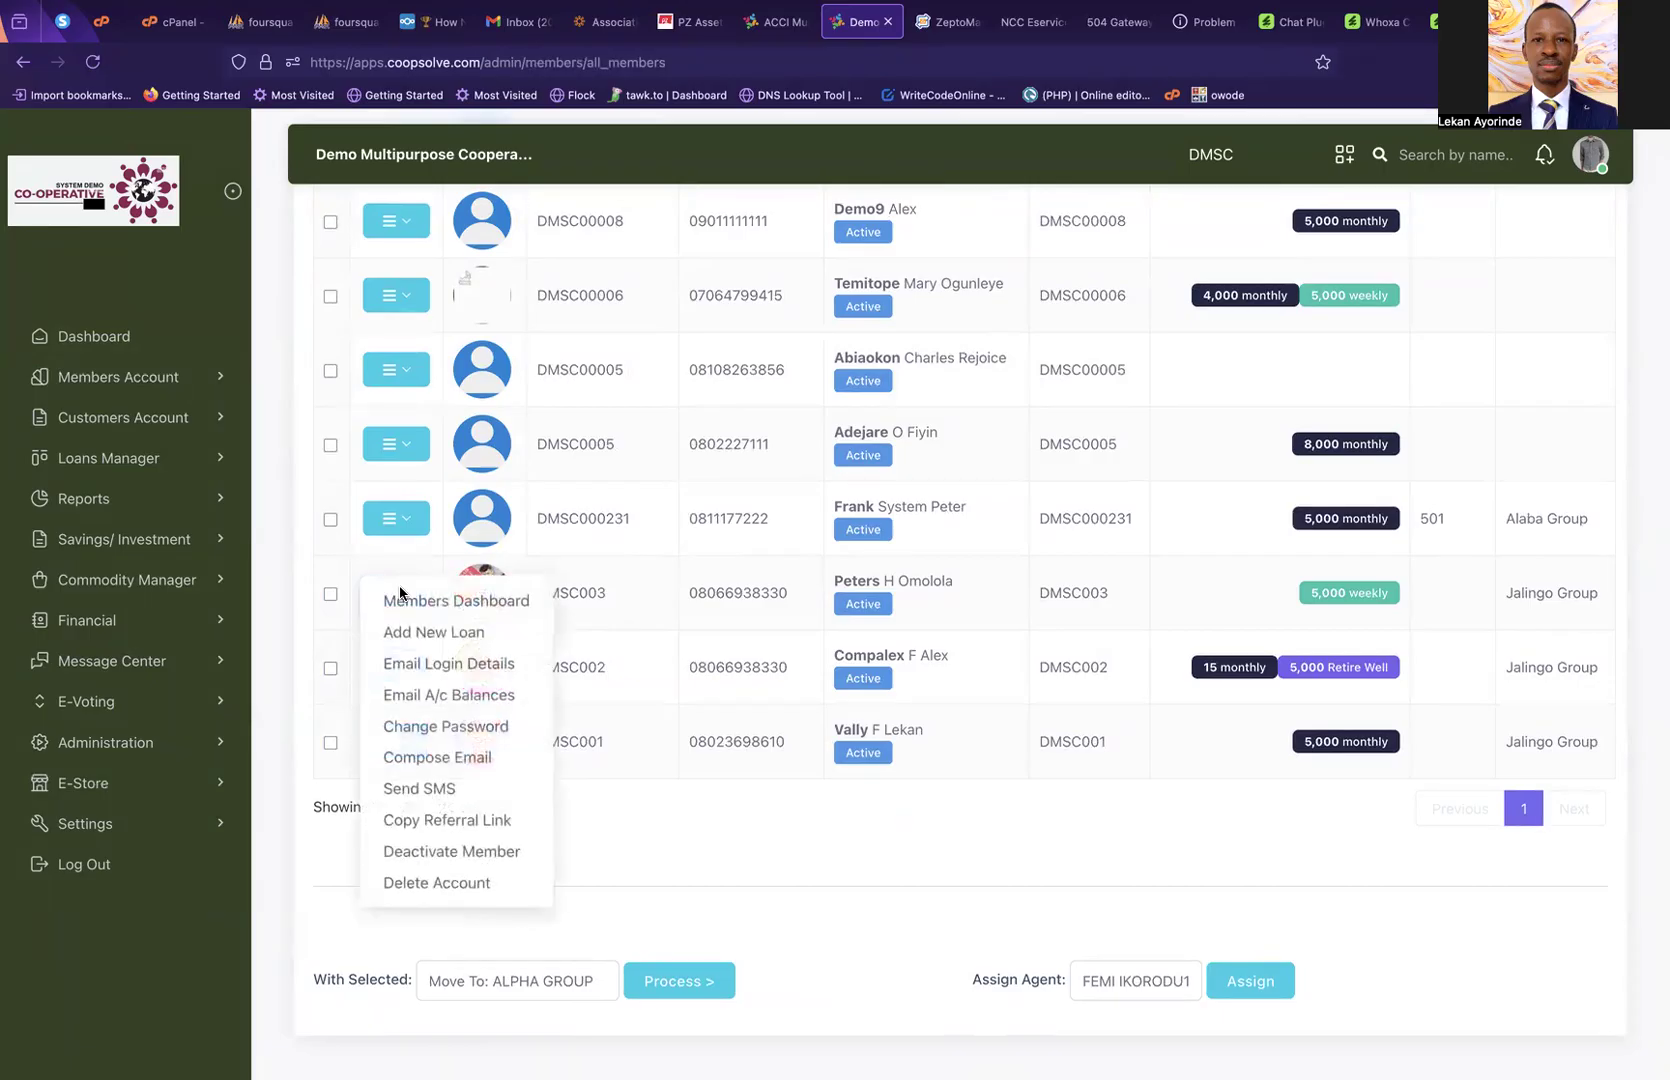
{"action": "left_click", "coordinate": [449, 602]}
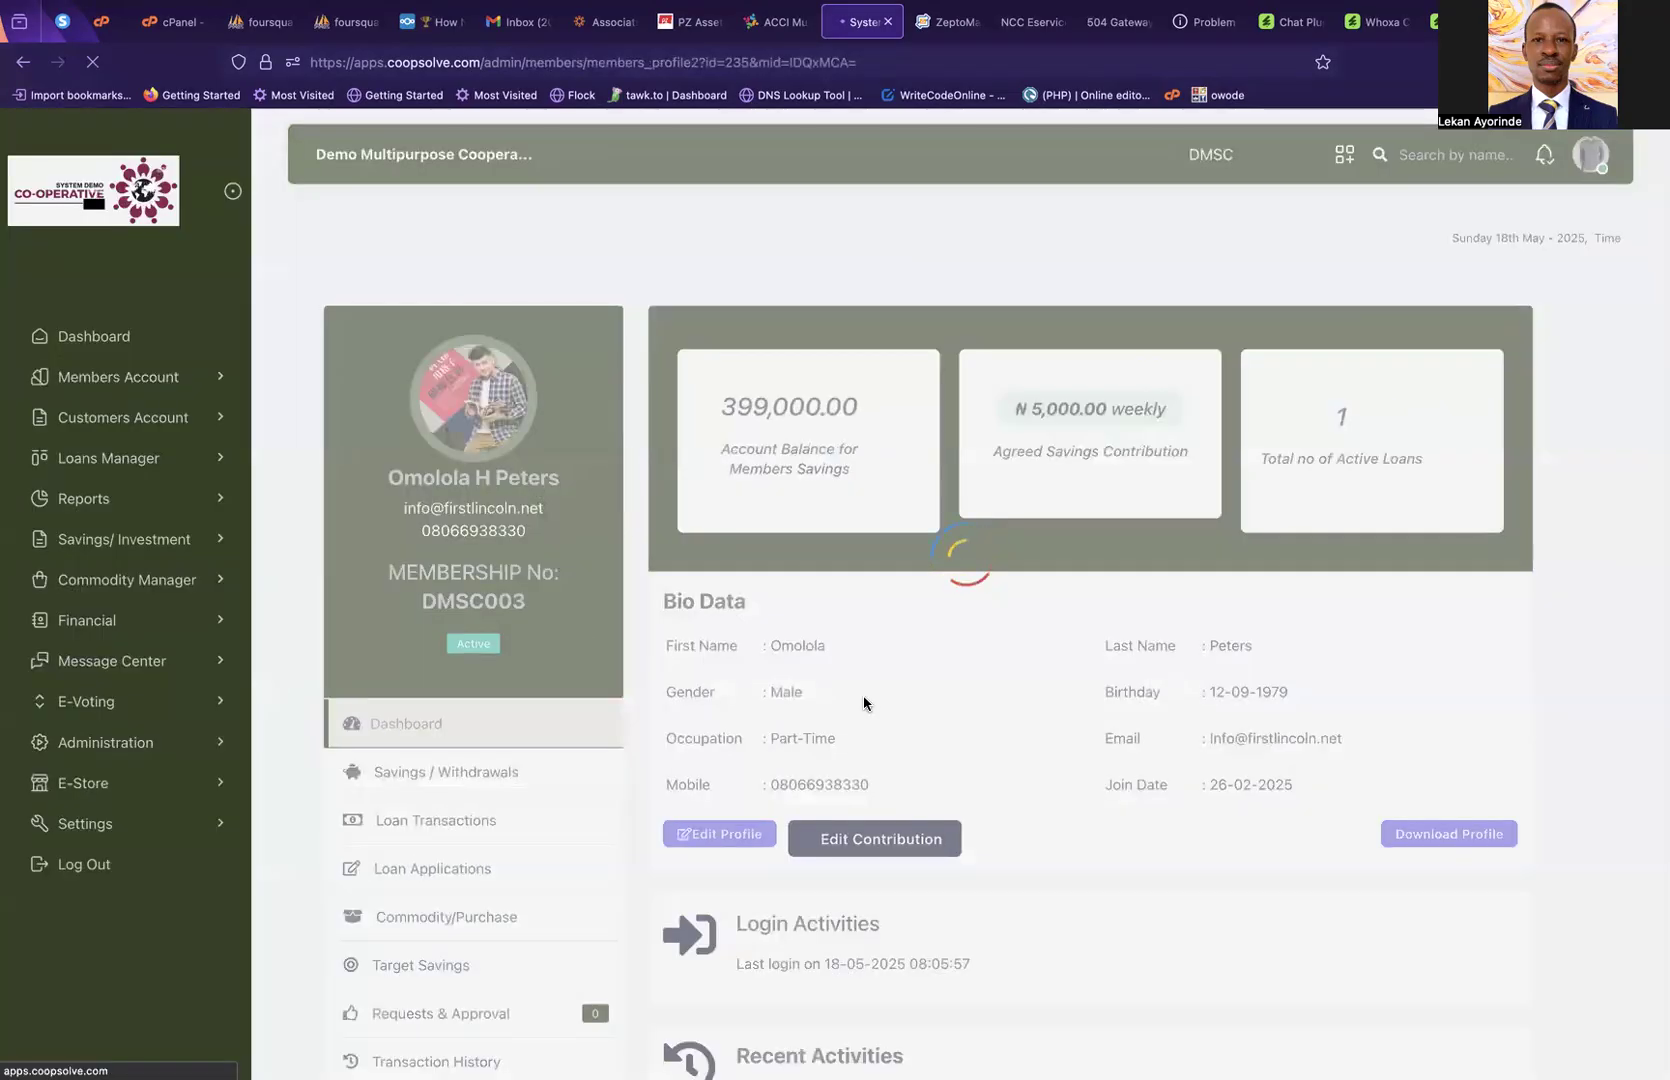
Review the member's profile and open their Savings / Withdrawals records
{"action": "scroll", "coordinate": [865, 704], "scroll_direction": "down", "scroll_amount": 3}
{"action": "scroll", "coordinate": [865, 704], "scroll_direction": "up", "scroll_amount": 3}
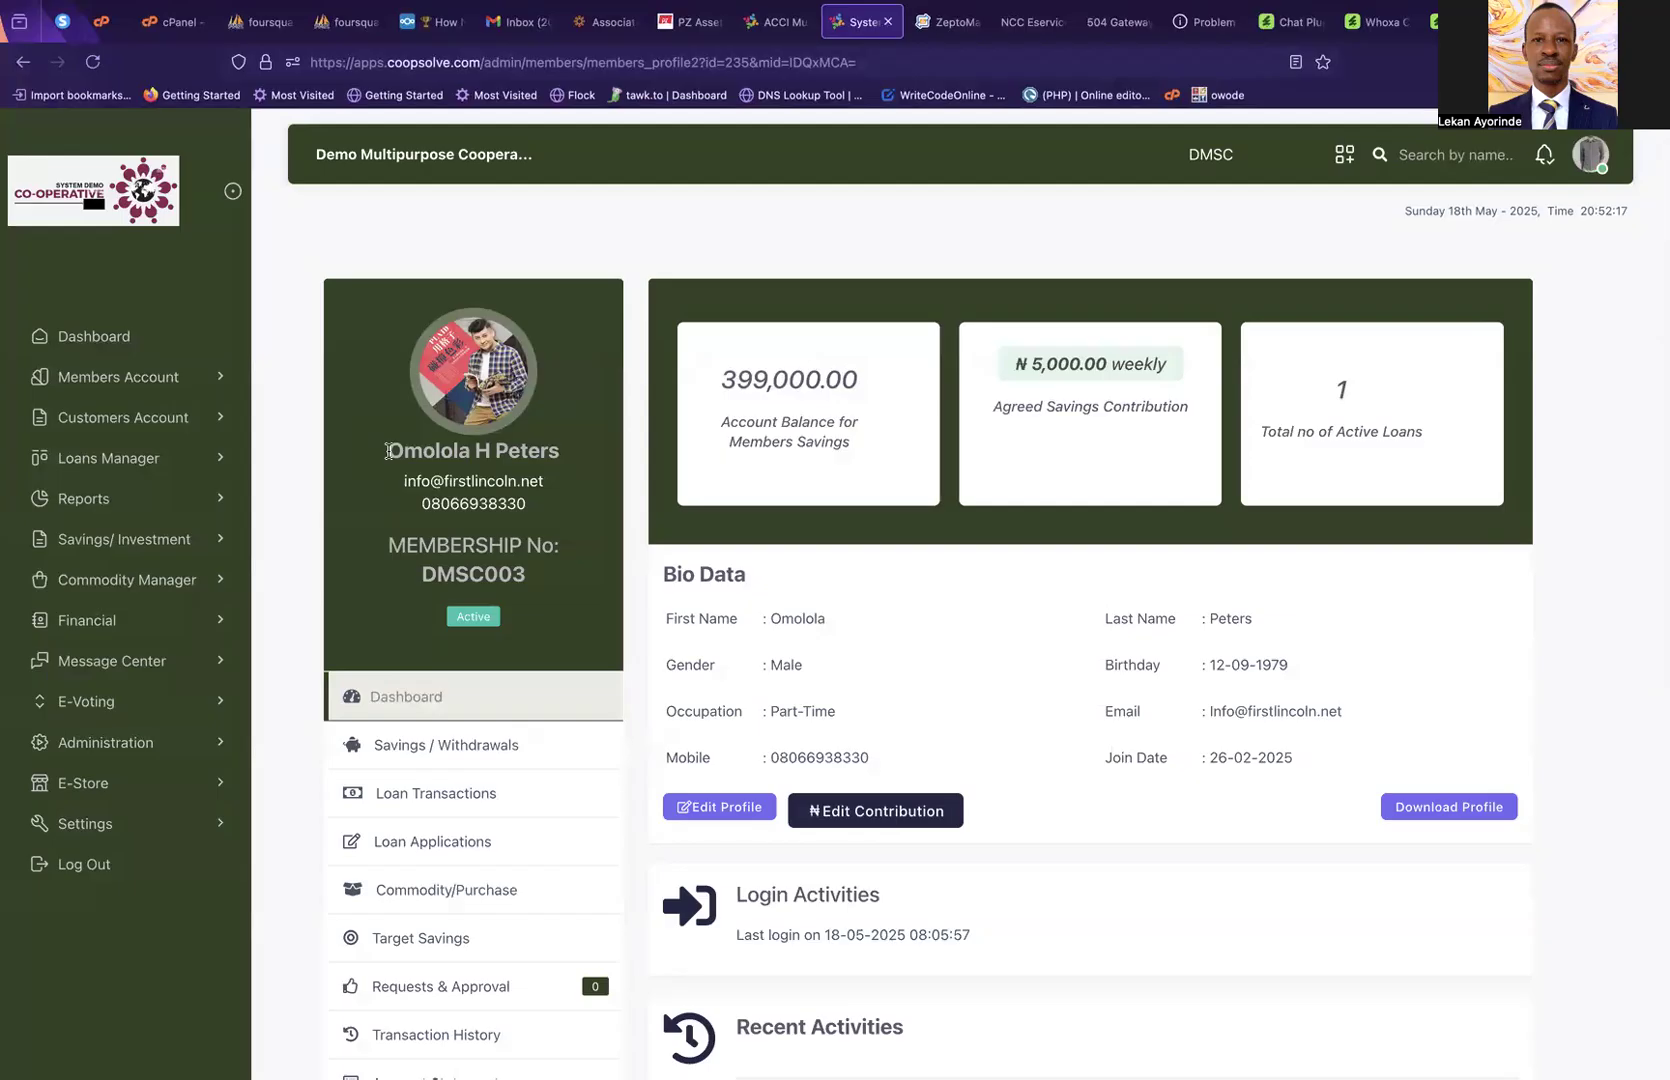
{"action": "left_click_drag", "start_coordinate": [388, 450], "coordinate": [557, 452]}
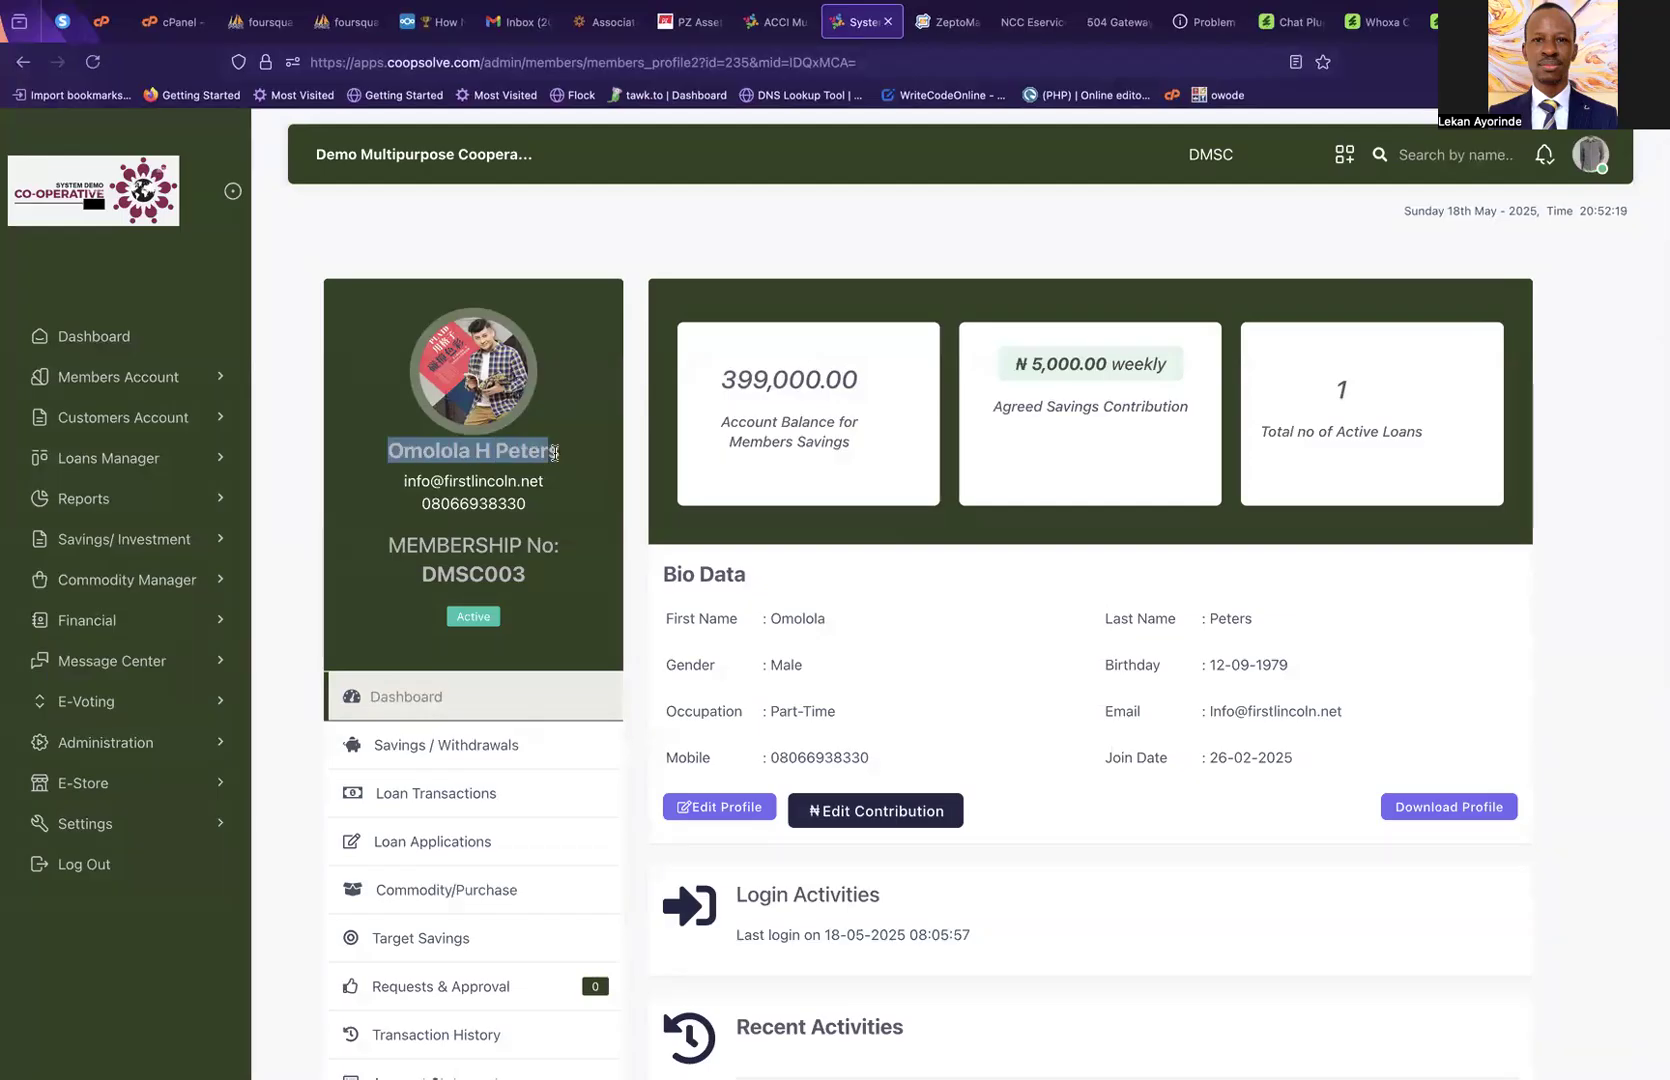
{"action": "scroll", "coordinate": [557, 452], "scroll_direction": "down", "scroll_amount": 2}
{"action": "scroll", "coordinate": [557, 452], "scroll_direction": "down", "scroll_amount": 5}
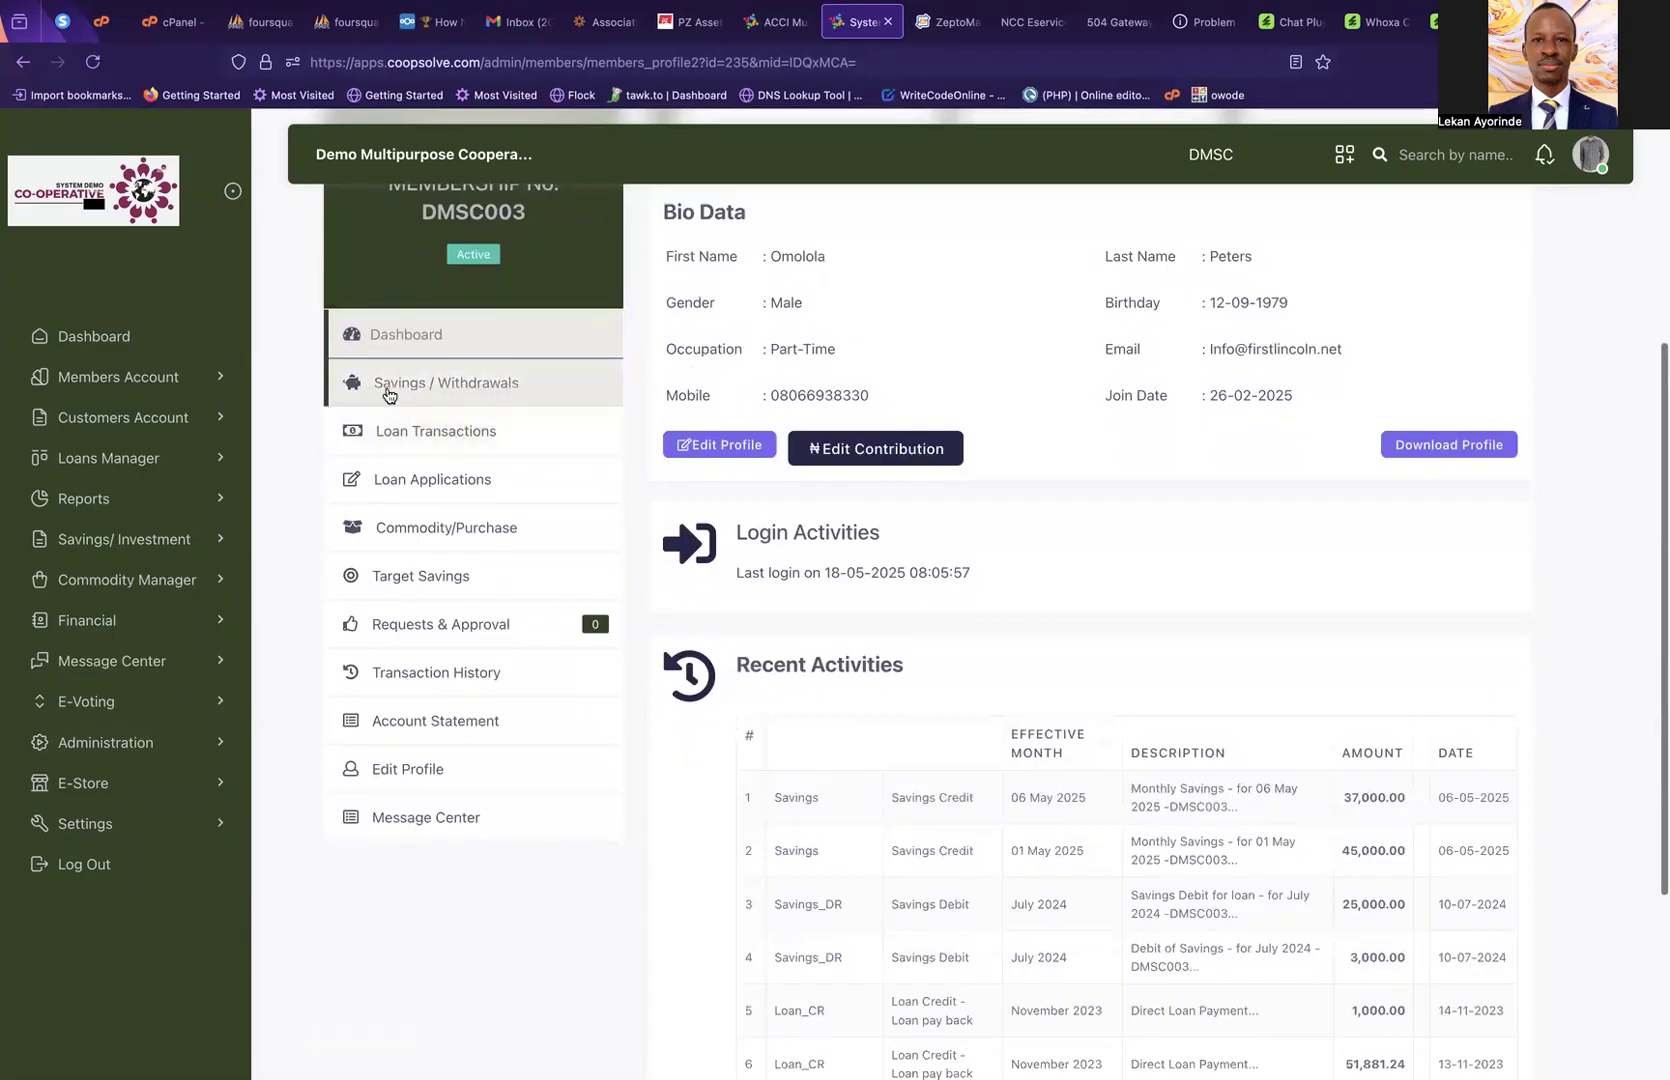
{"action": "left_click", "coordinate": [464, 392]}
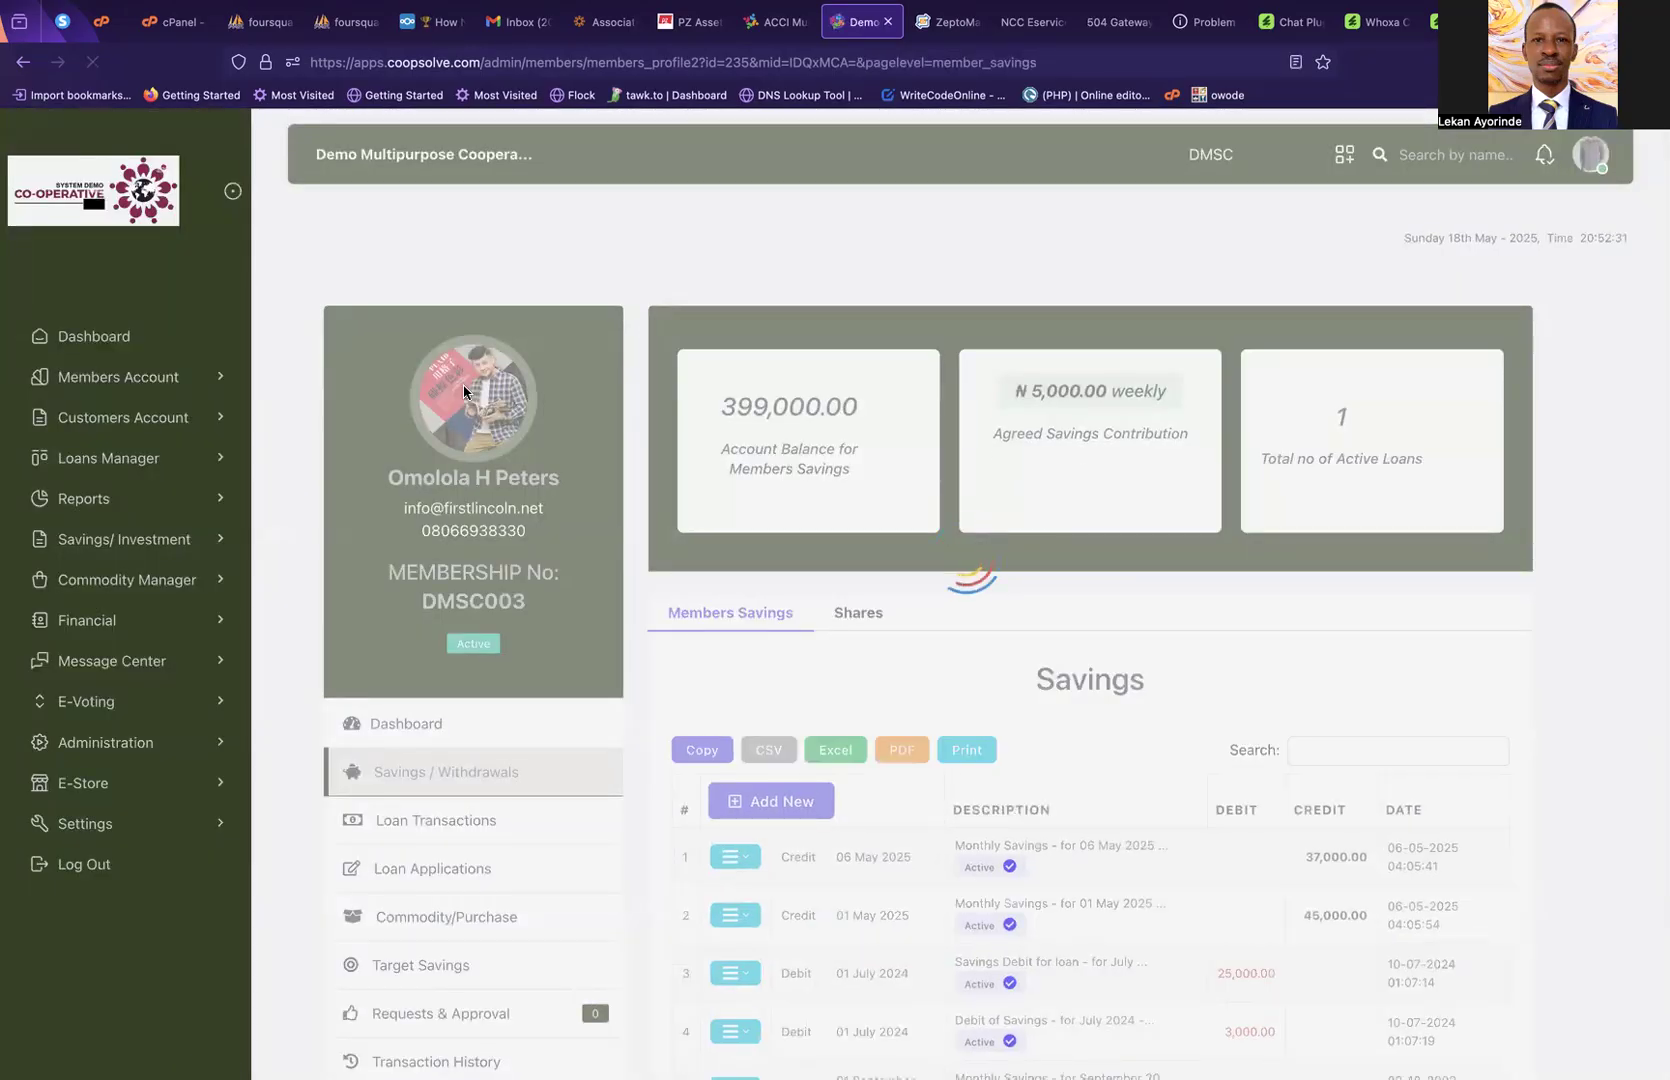
{"action": "scroll", "coordinate": [1112, 755], "scroll_direction": "down", "scroll_amount": 3}
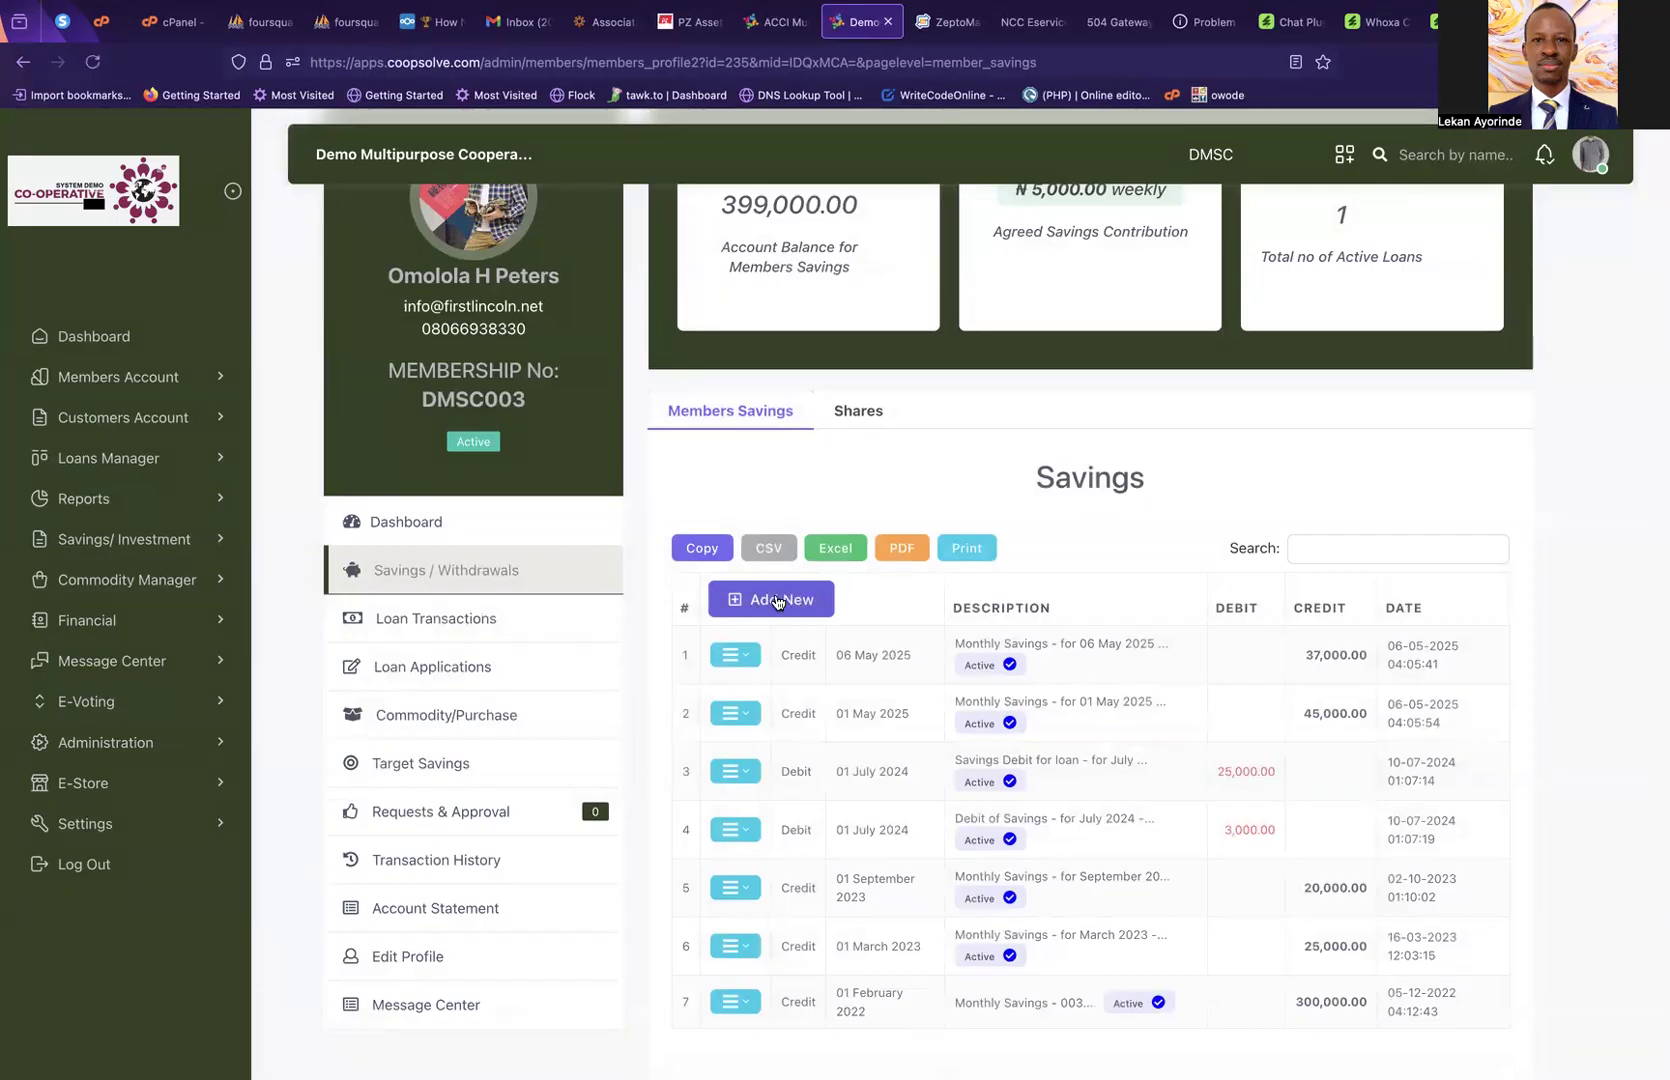
Start a new savings entry for the member and set its type to Savings Debit
{"action": "left_click", "coordinate": [776, 597]}
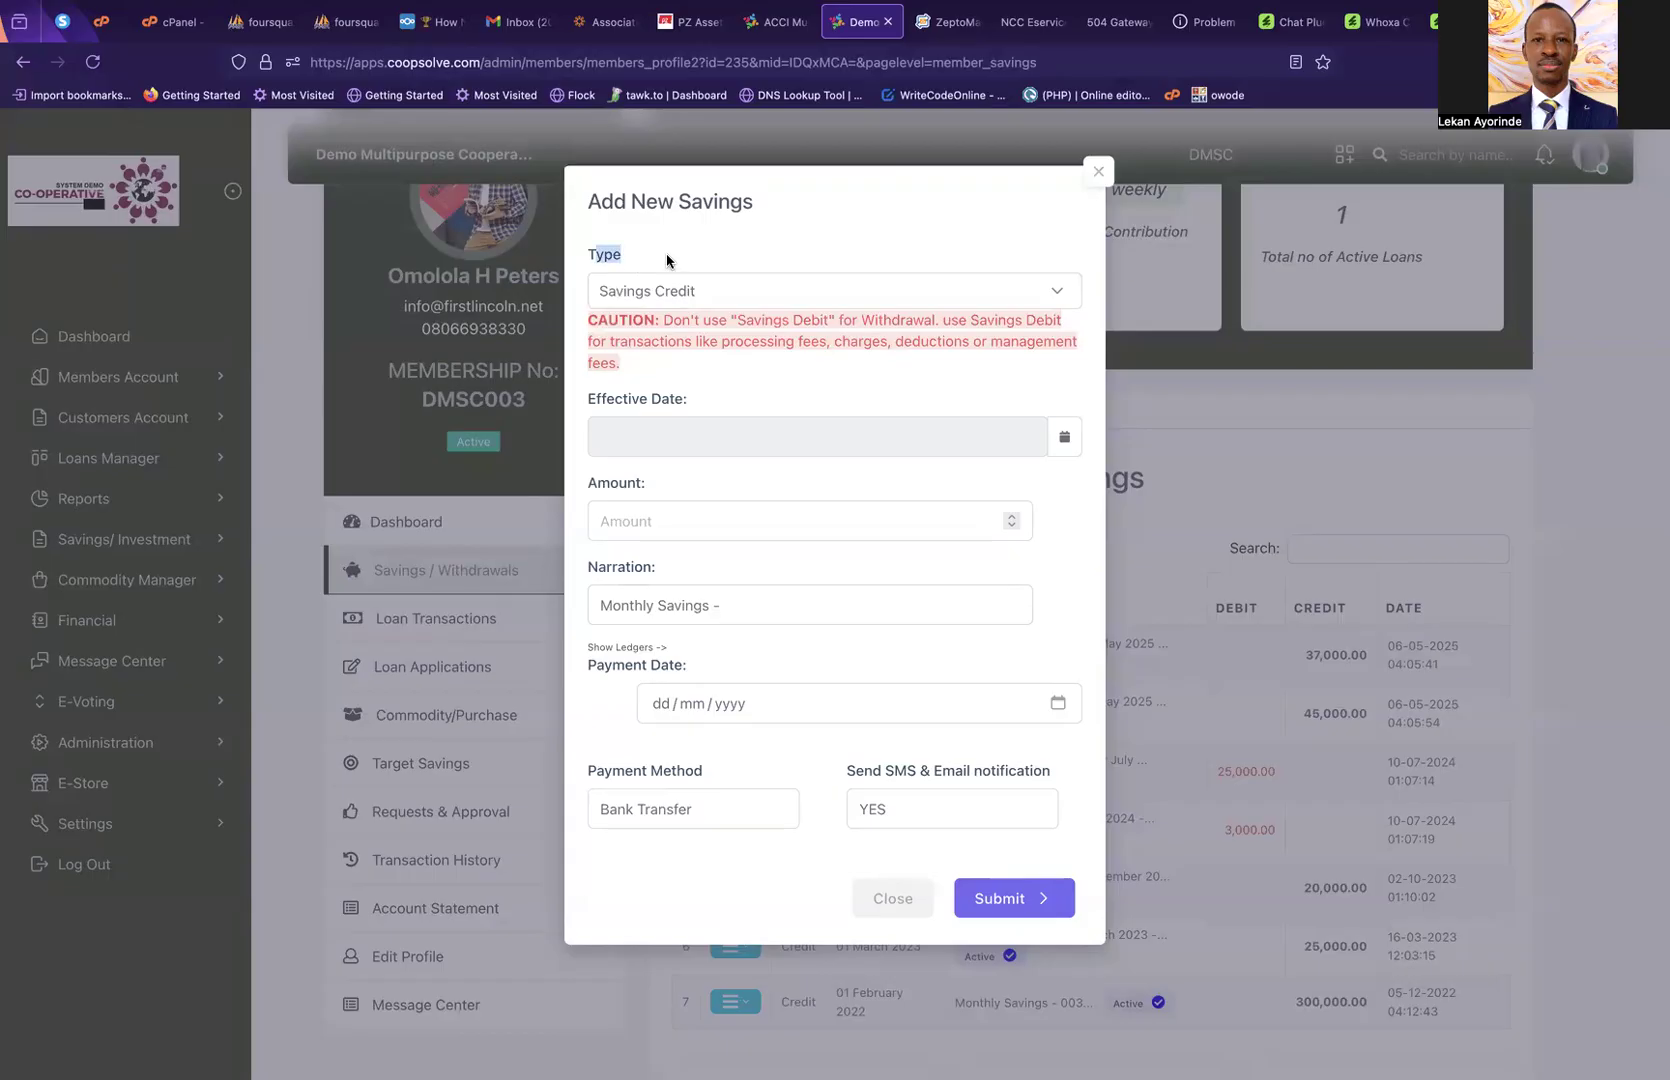
{"action": "left_click", "coordinate": [634, 291]}
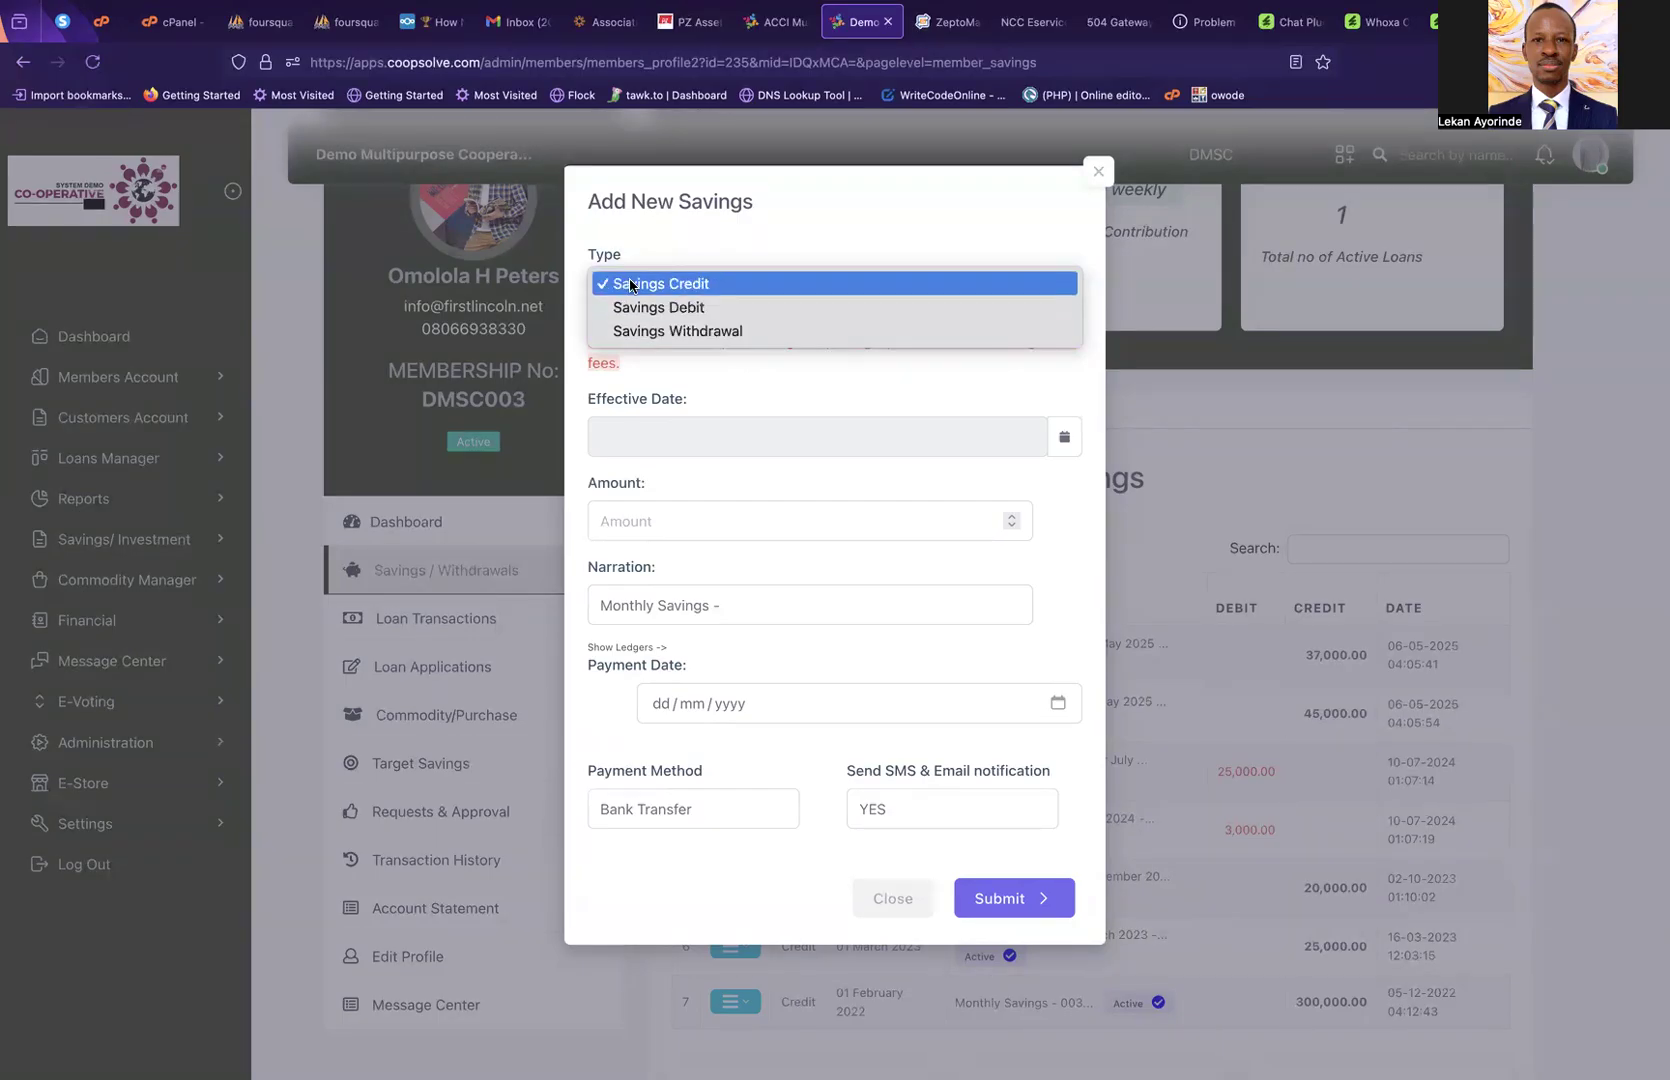
{"action": "left_click", "coordinate": [684, 285]}
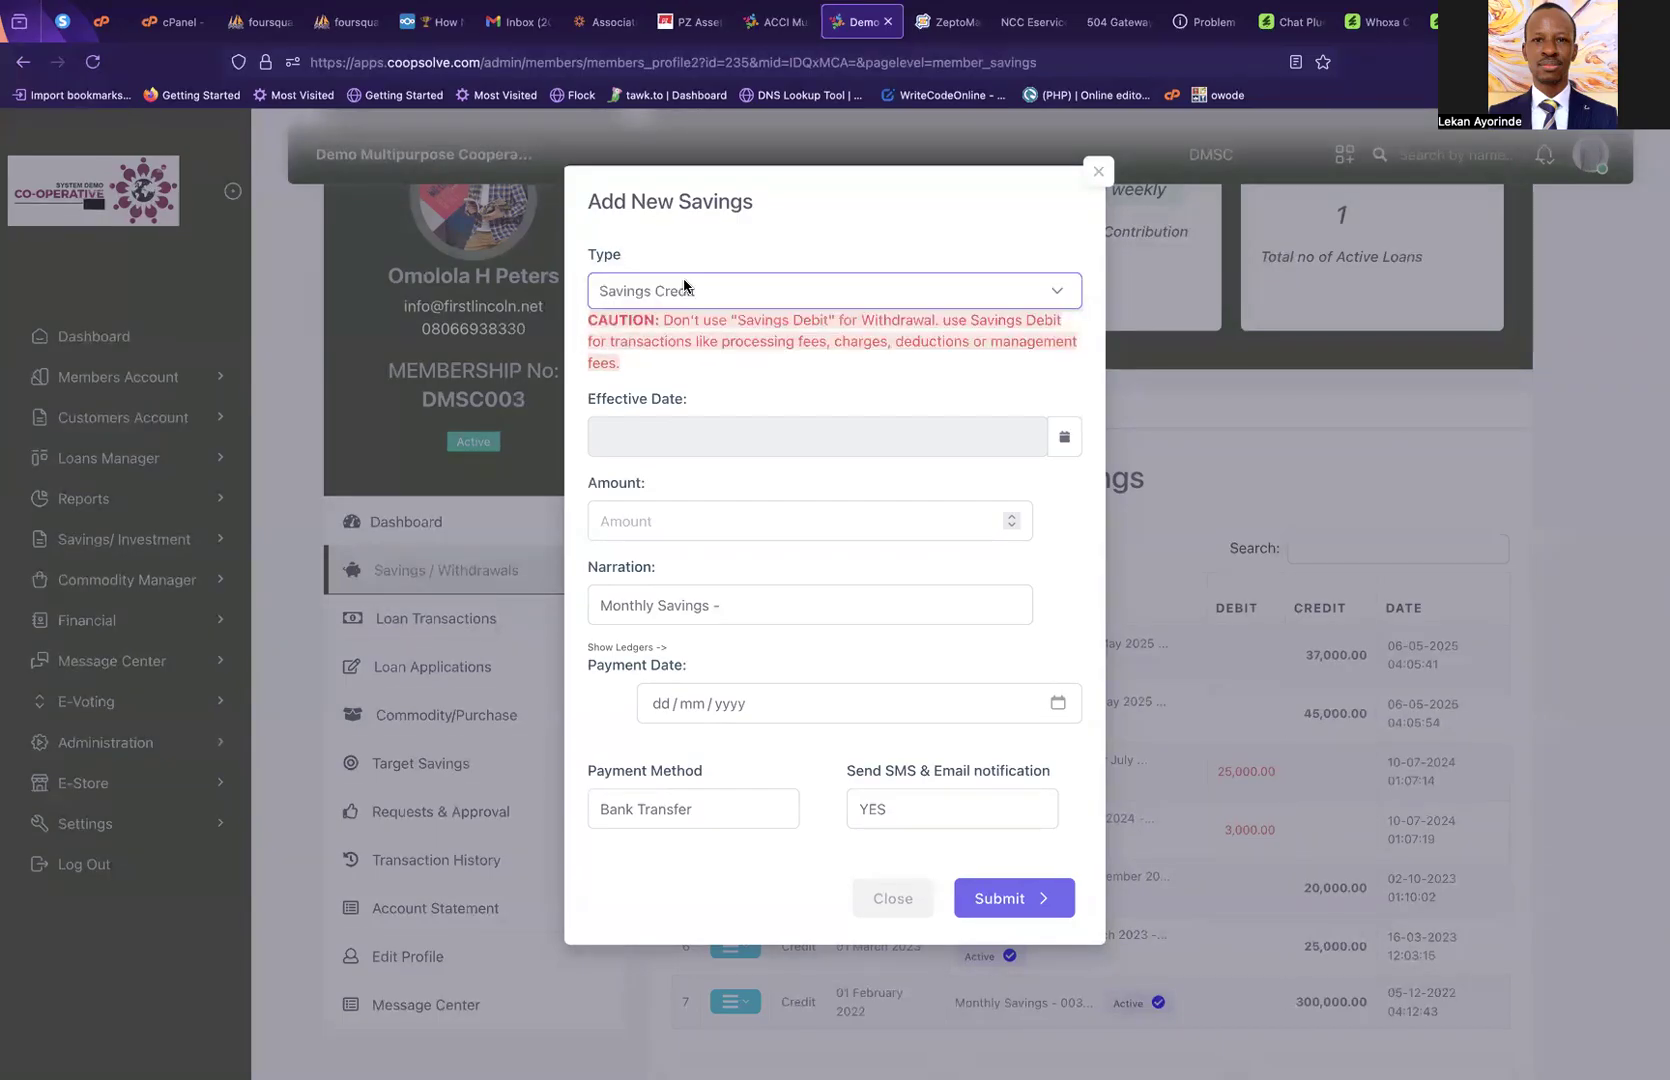
{"action": "left_click", "coordinate": [636, 517]}
{"action": "left_click", "coordinate": [720, 382]}
{"action": "left_click", "coordinate": [708, 296]}
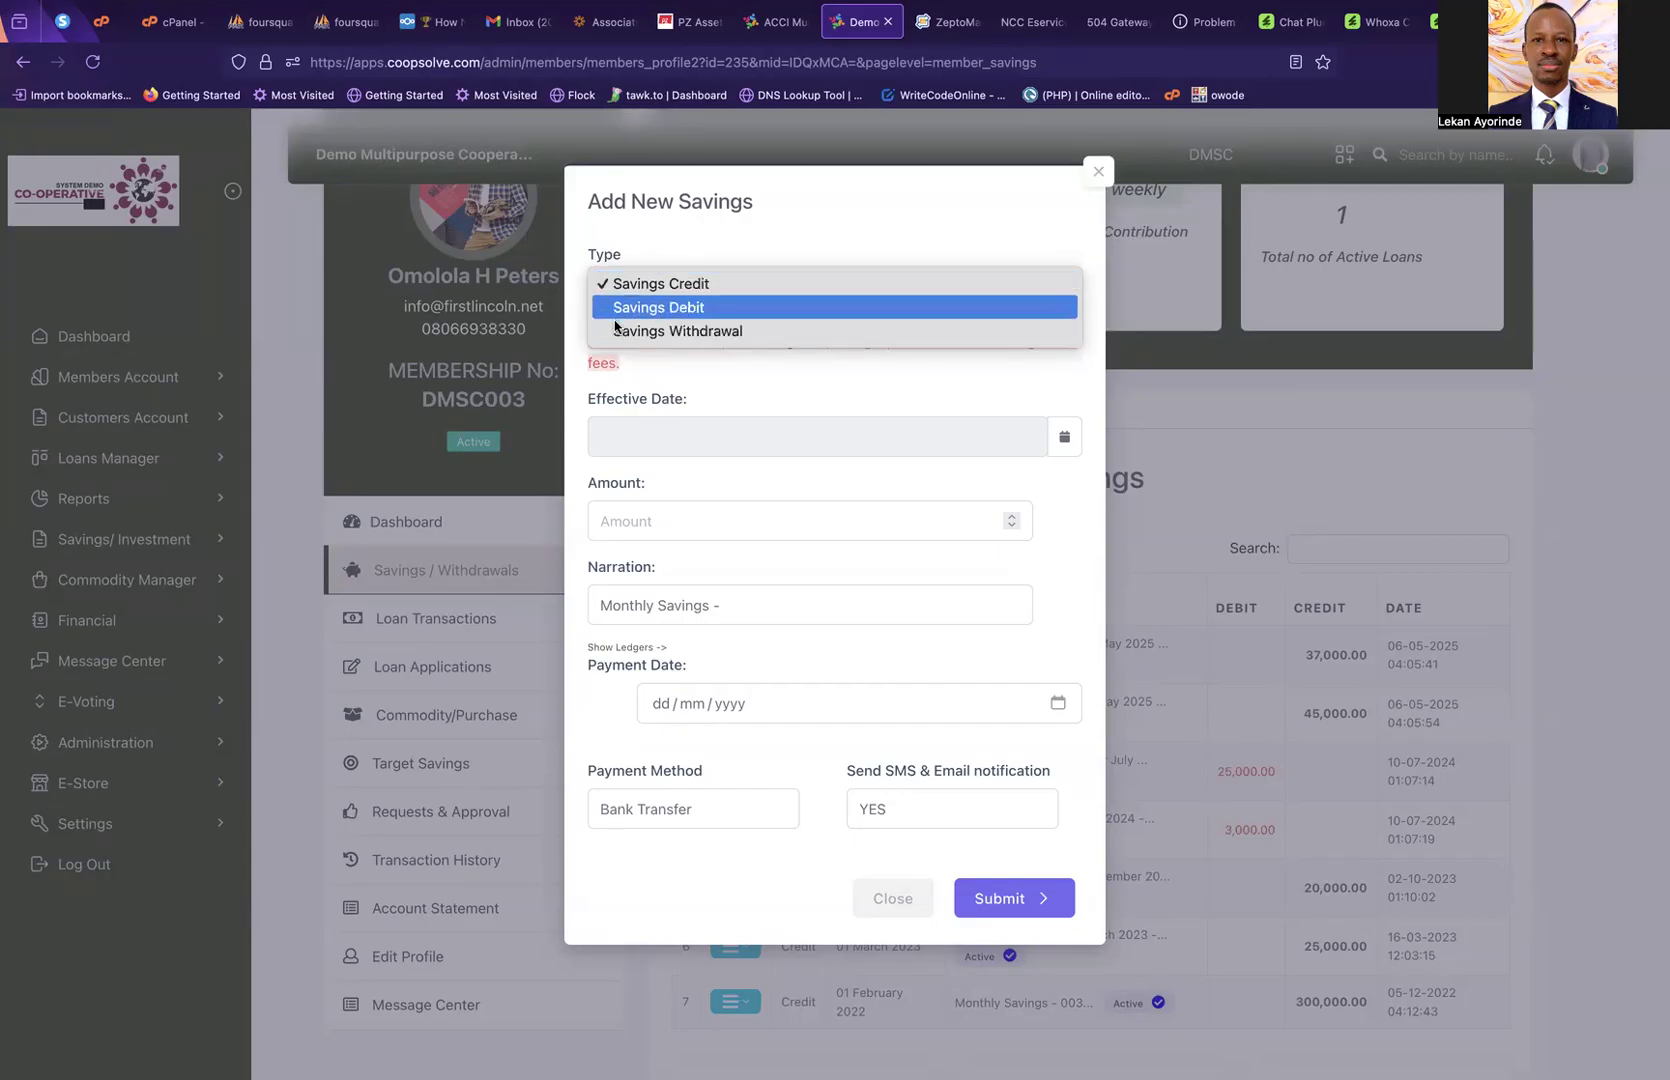
{"action": "left_click", "coordinate": [677, 335]}
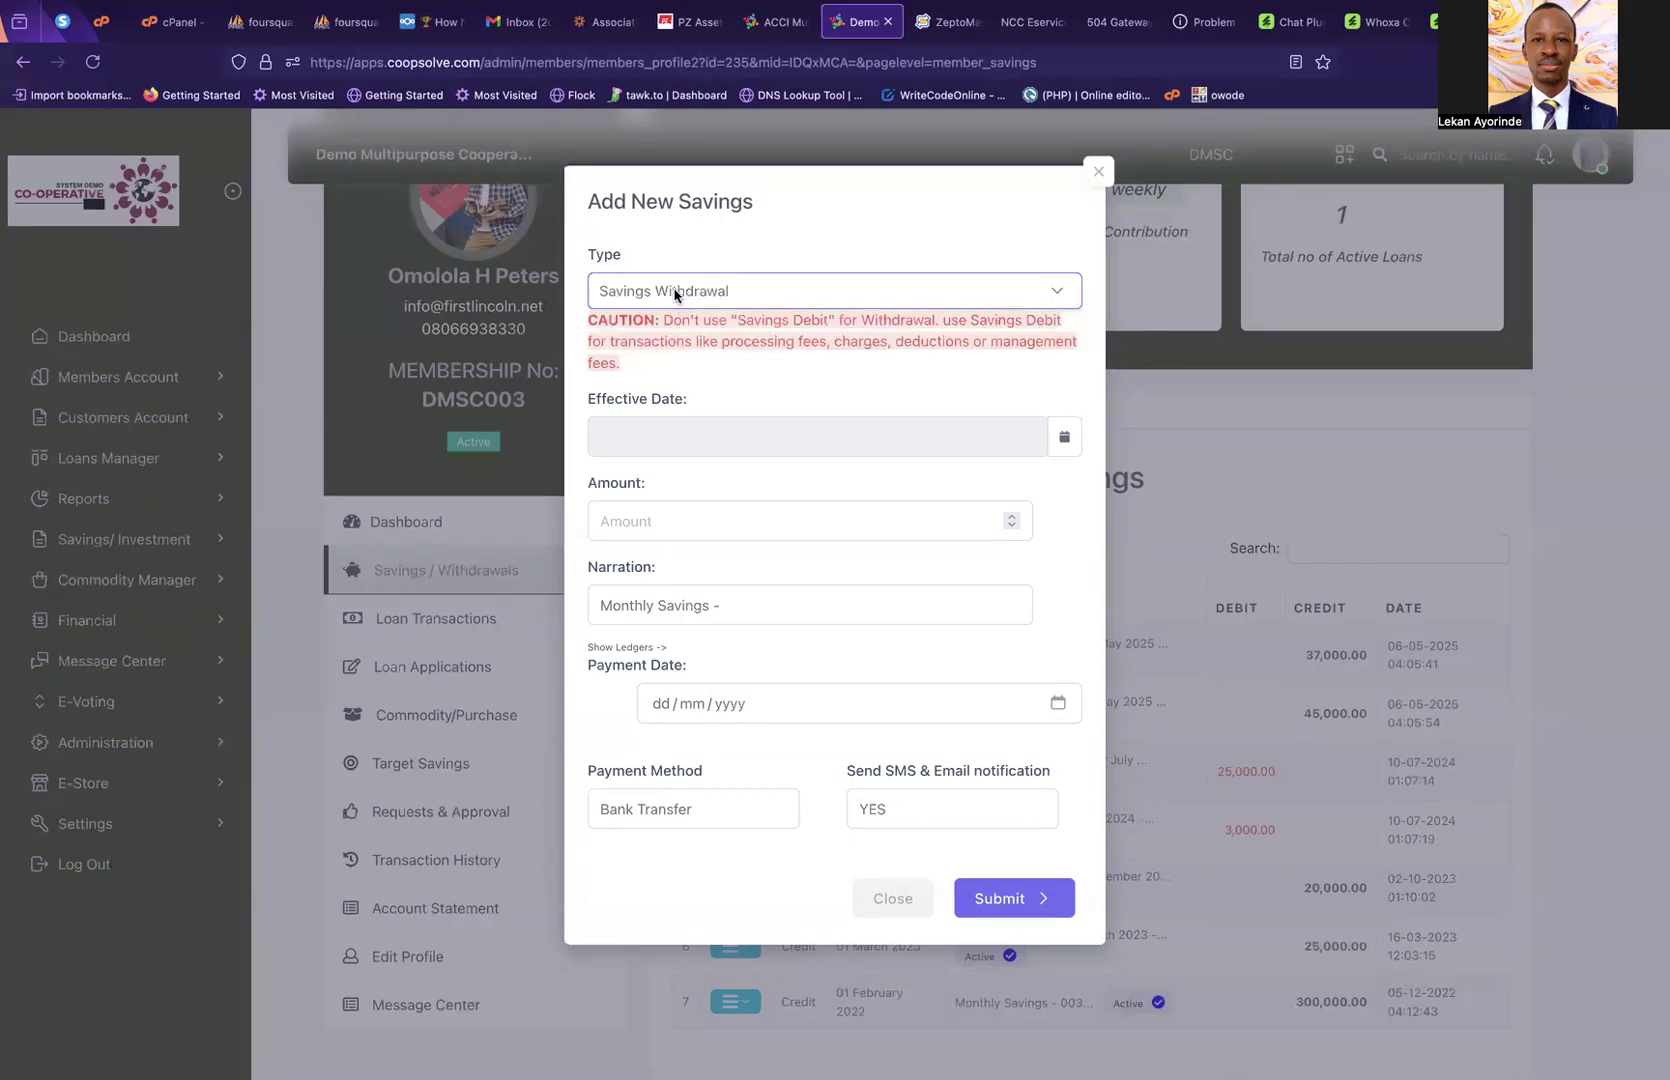
{"action": "left_click", "coordinate": [678, 291]}
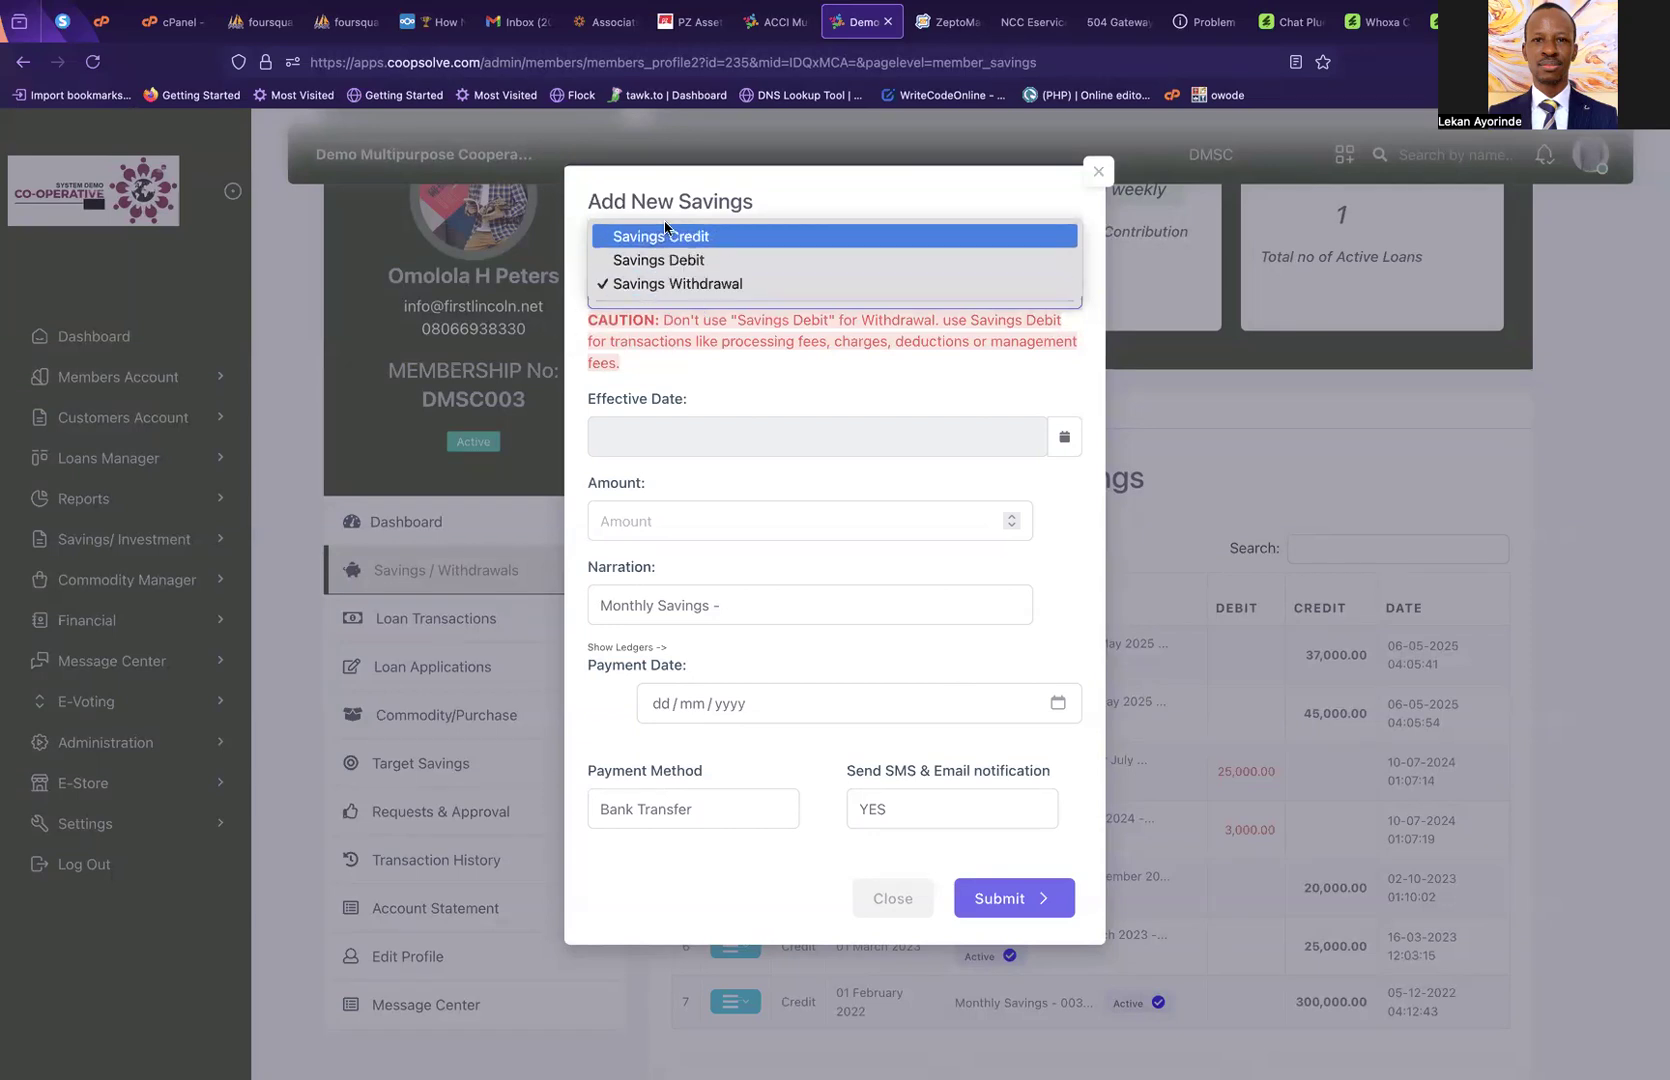
{"action": "left_click", "coordinate": [641, 262]}
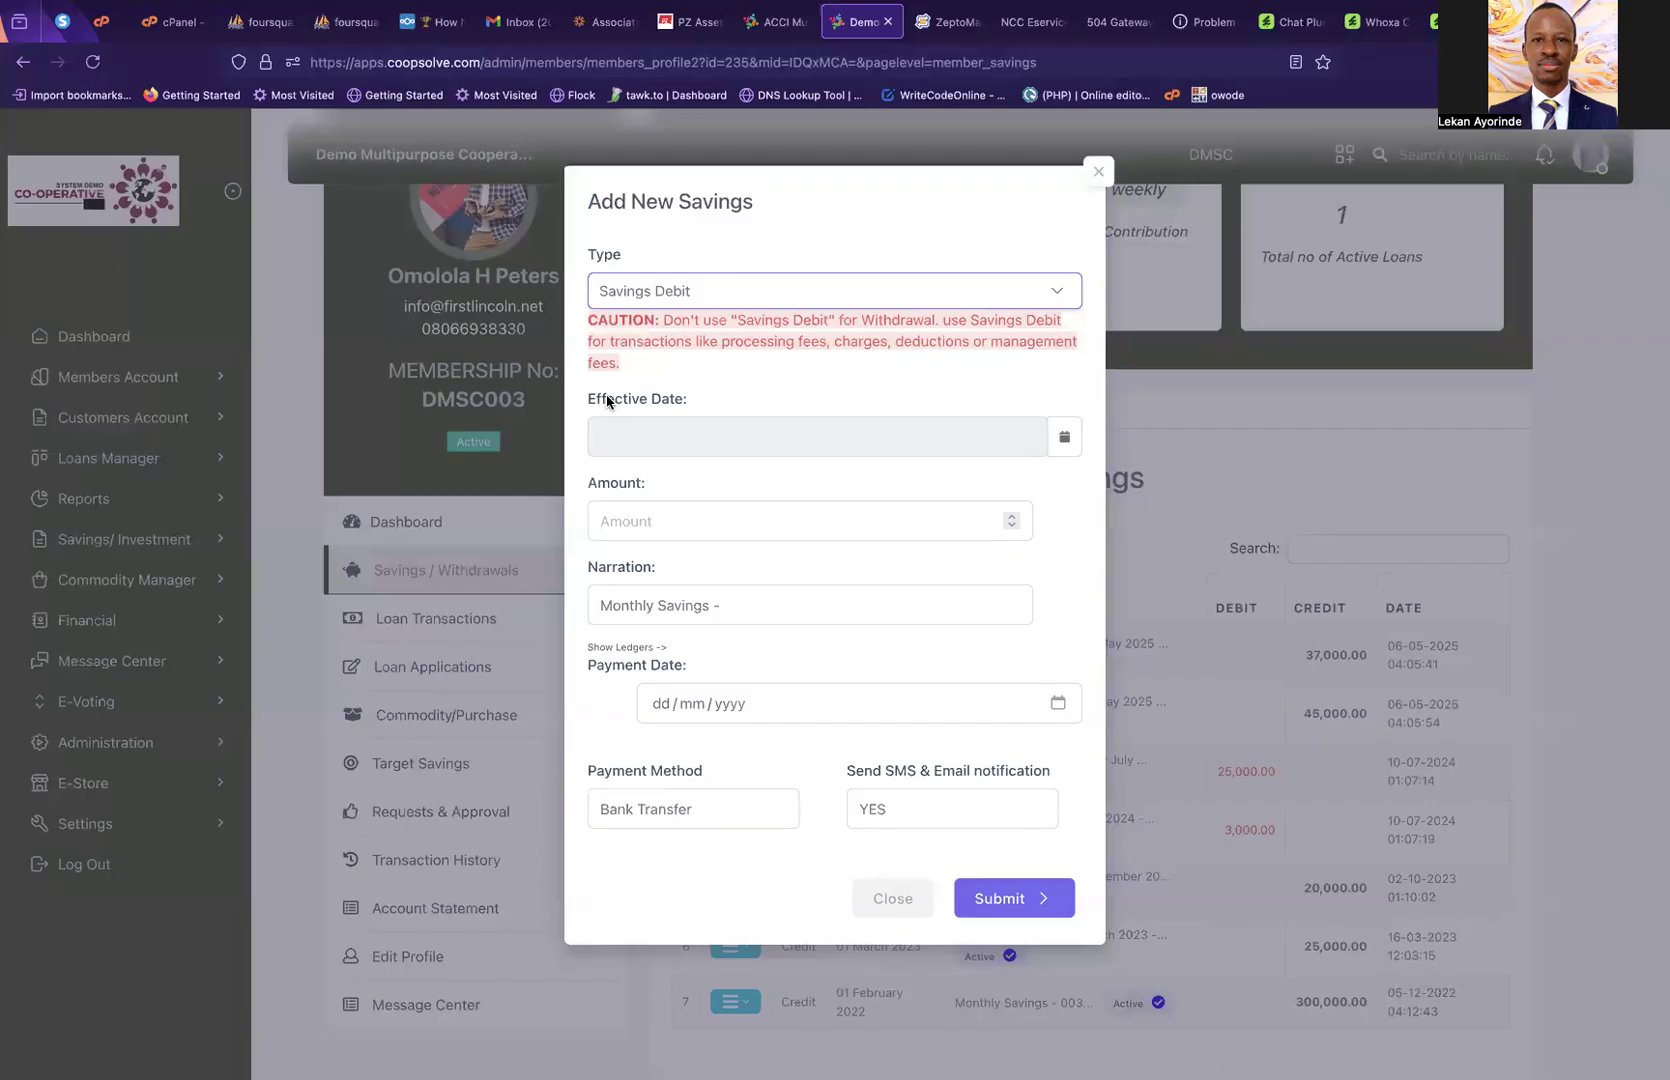
Set the savings entry's effective date to 16-05-2025 and its amount to 2500
{"action": "left_click_drag", "start_coordinate": [590, 401], "coordinate": [680, 404]}
{"action": "left_click", "coordinate": [720, 401]}
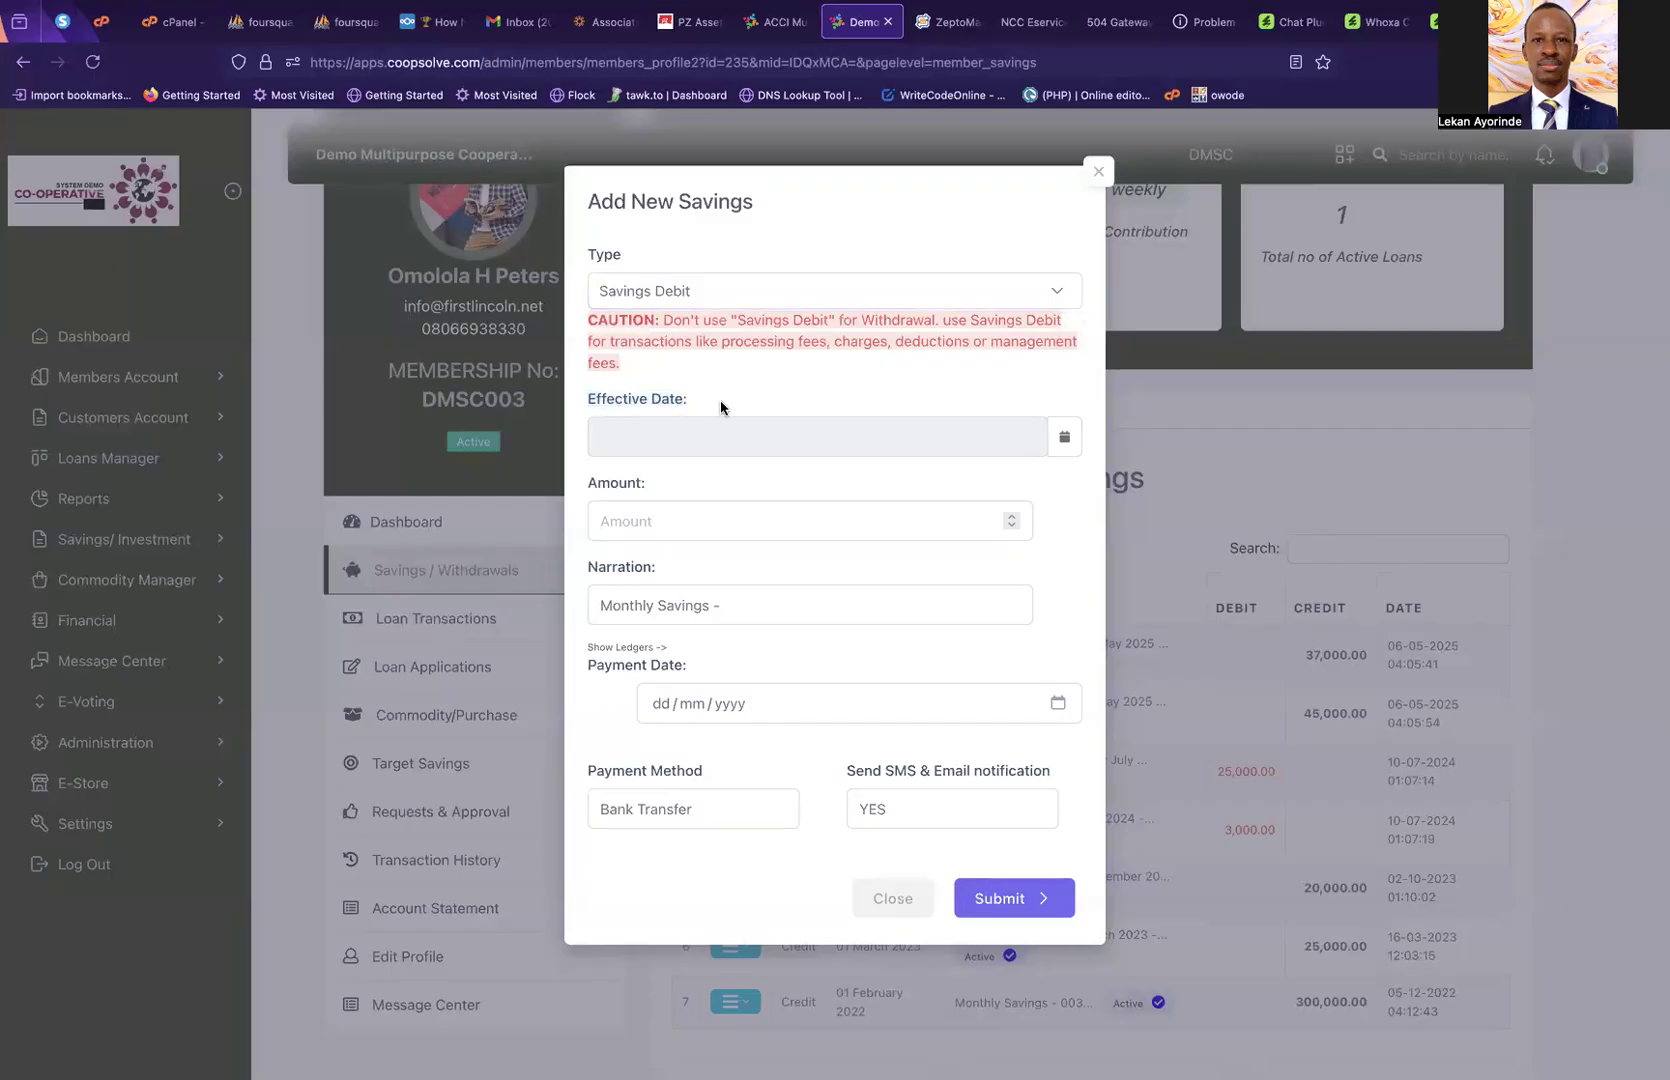
{"action": "left_click", "coordinate": [764, 430]}
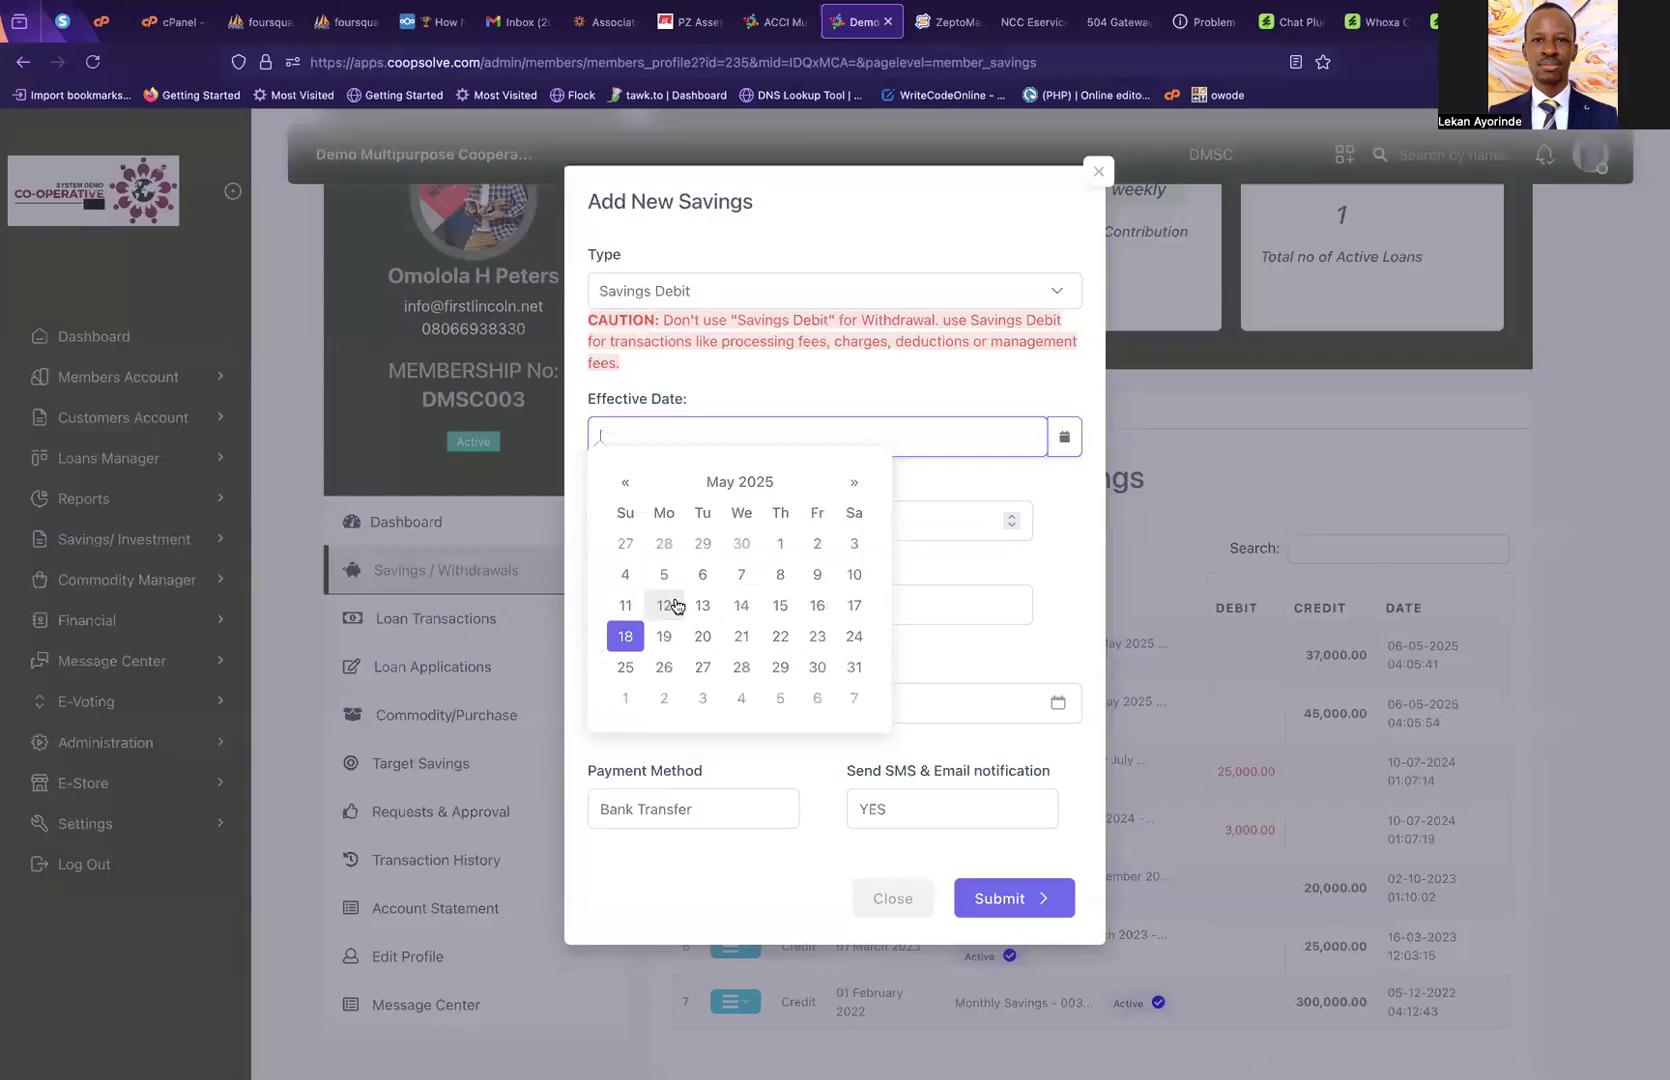
{"action": "left_click", "coordinate": [817, 605]}
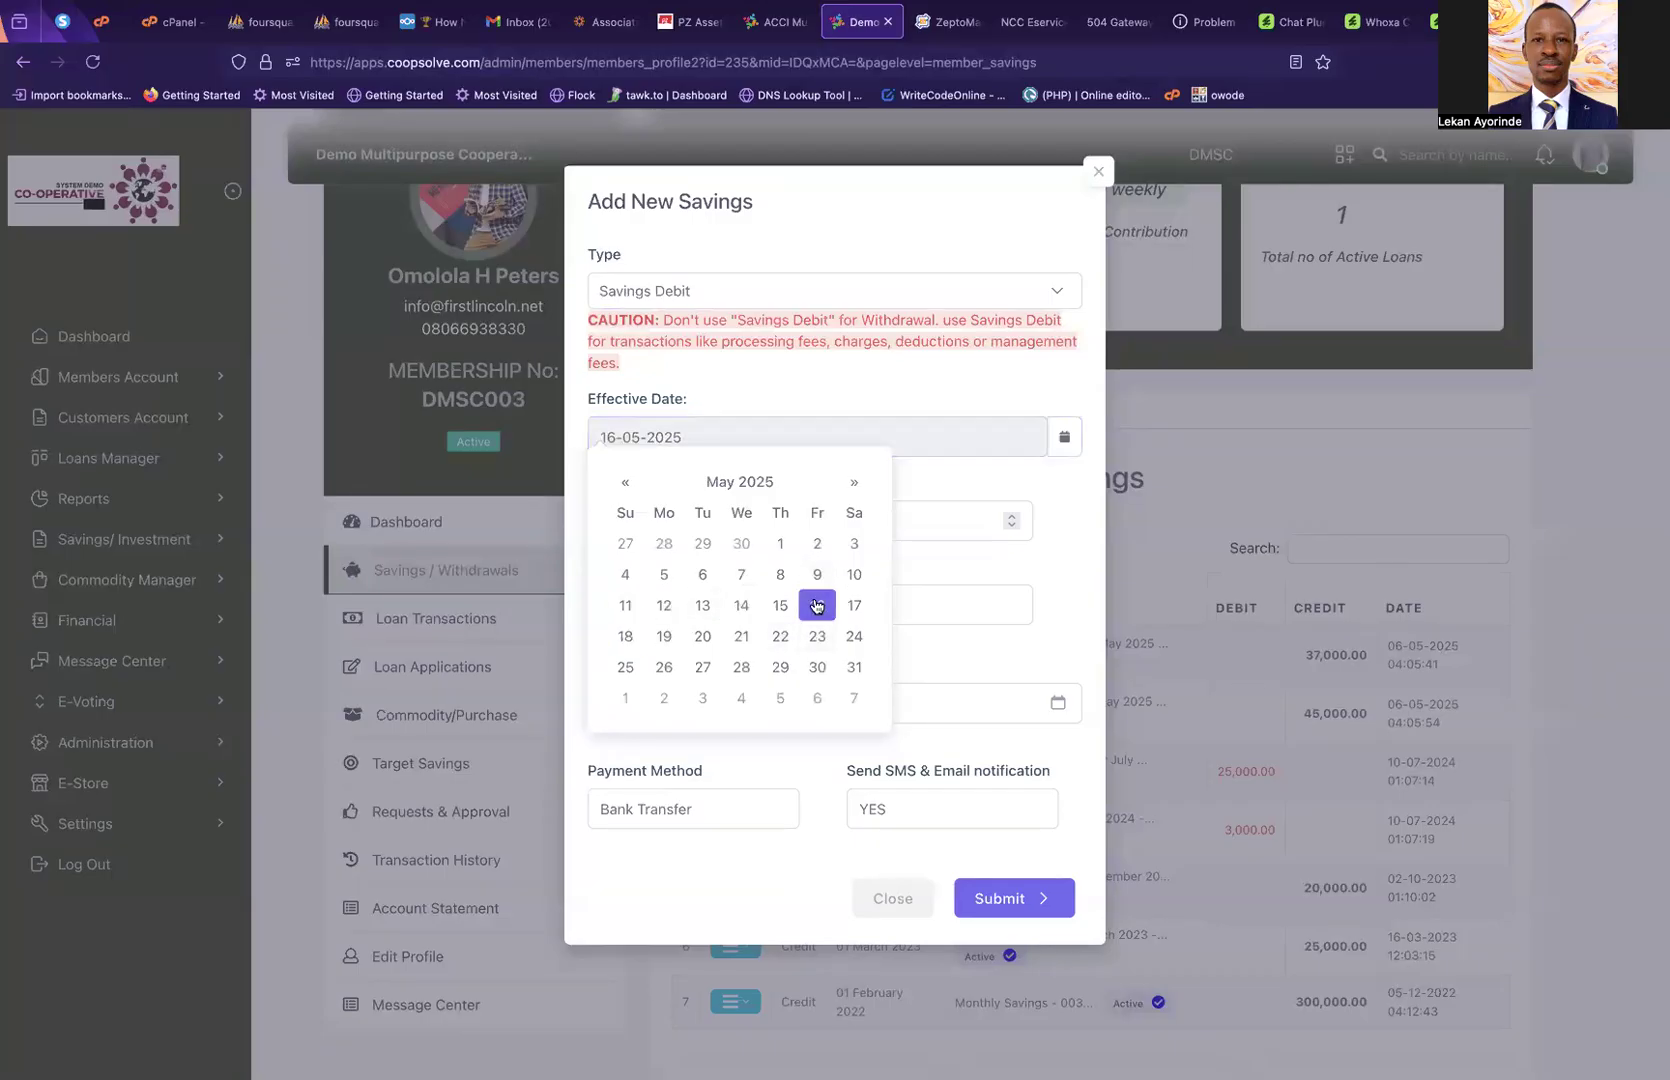
{"action": "left_click", "coordinate": [978, 487]}
{"action": "left_click", "coordinate": [750, 522]}
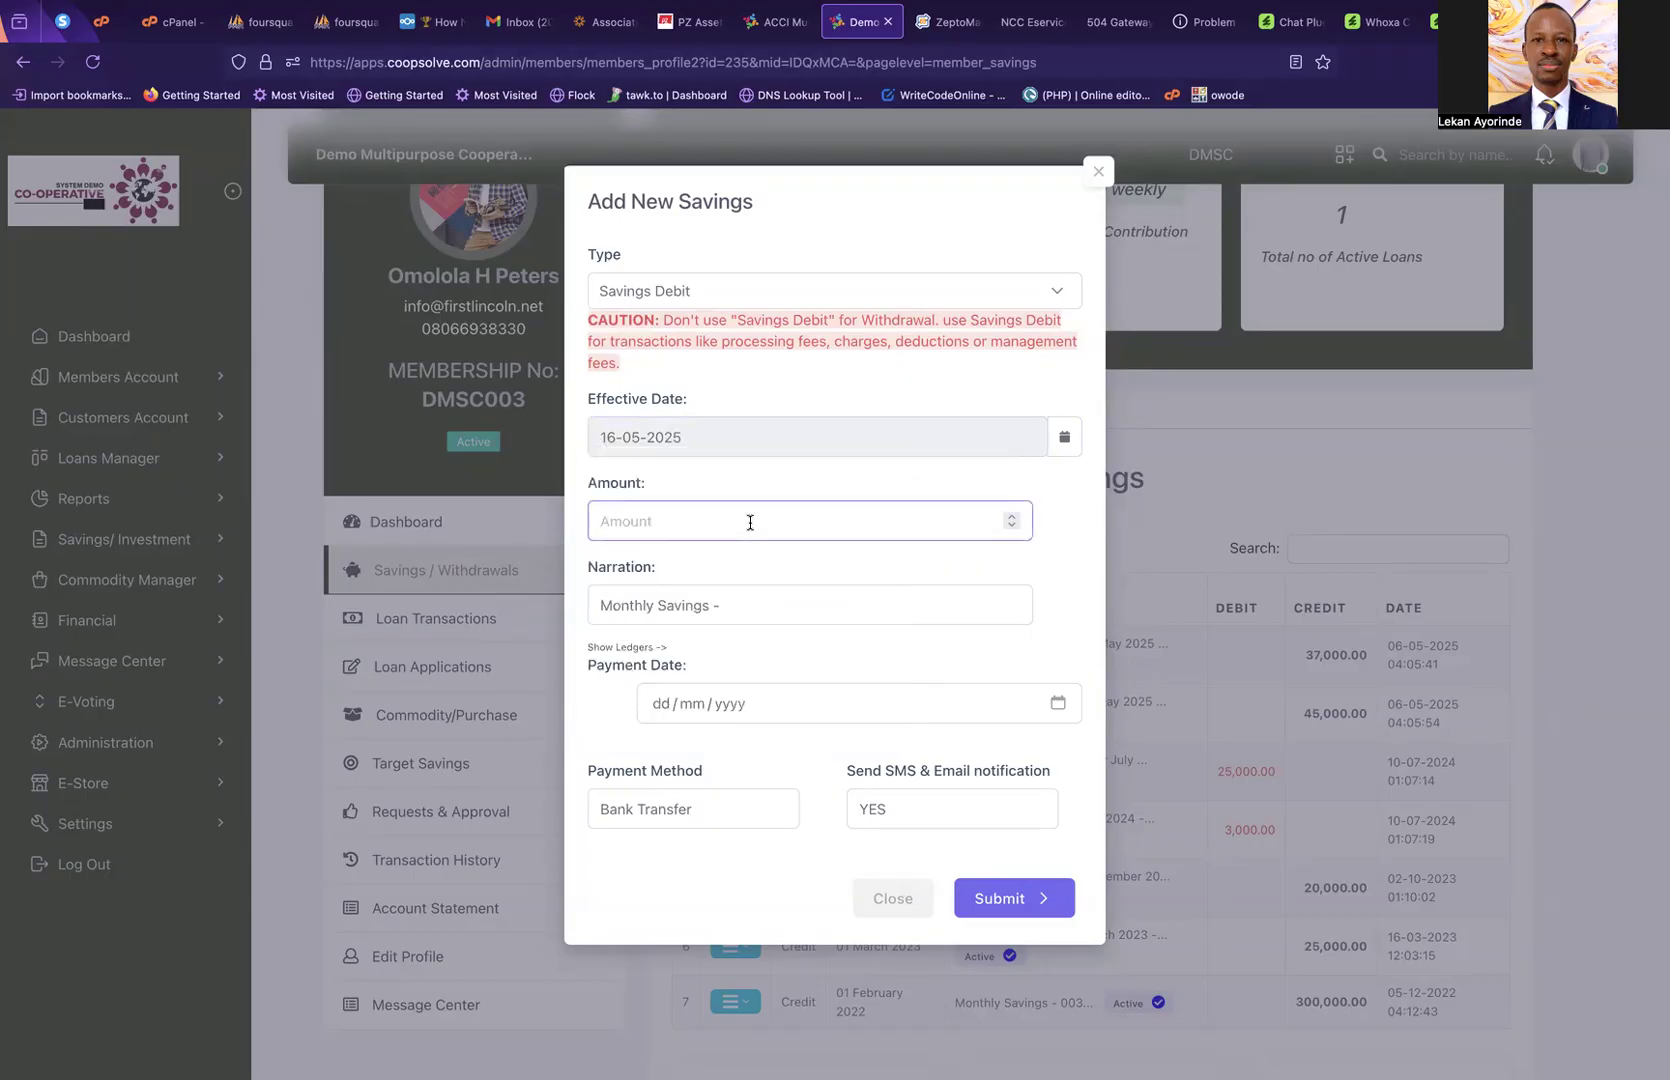
{"action": "type", "text": "2500"}
{"action": "left_click", "coordinate": [752, 600]}
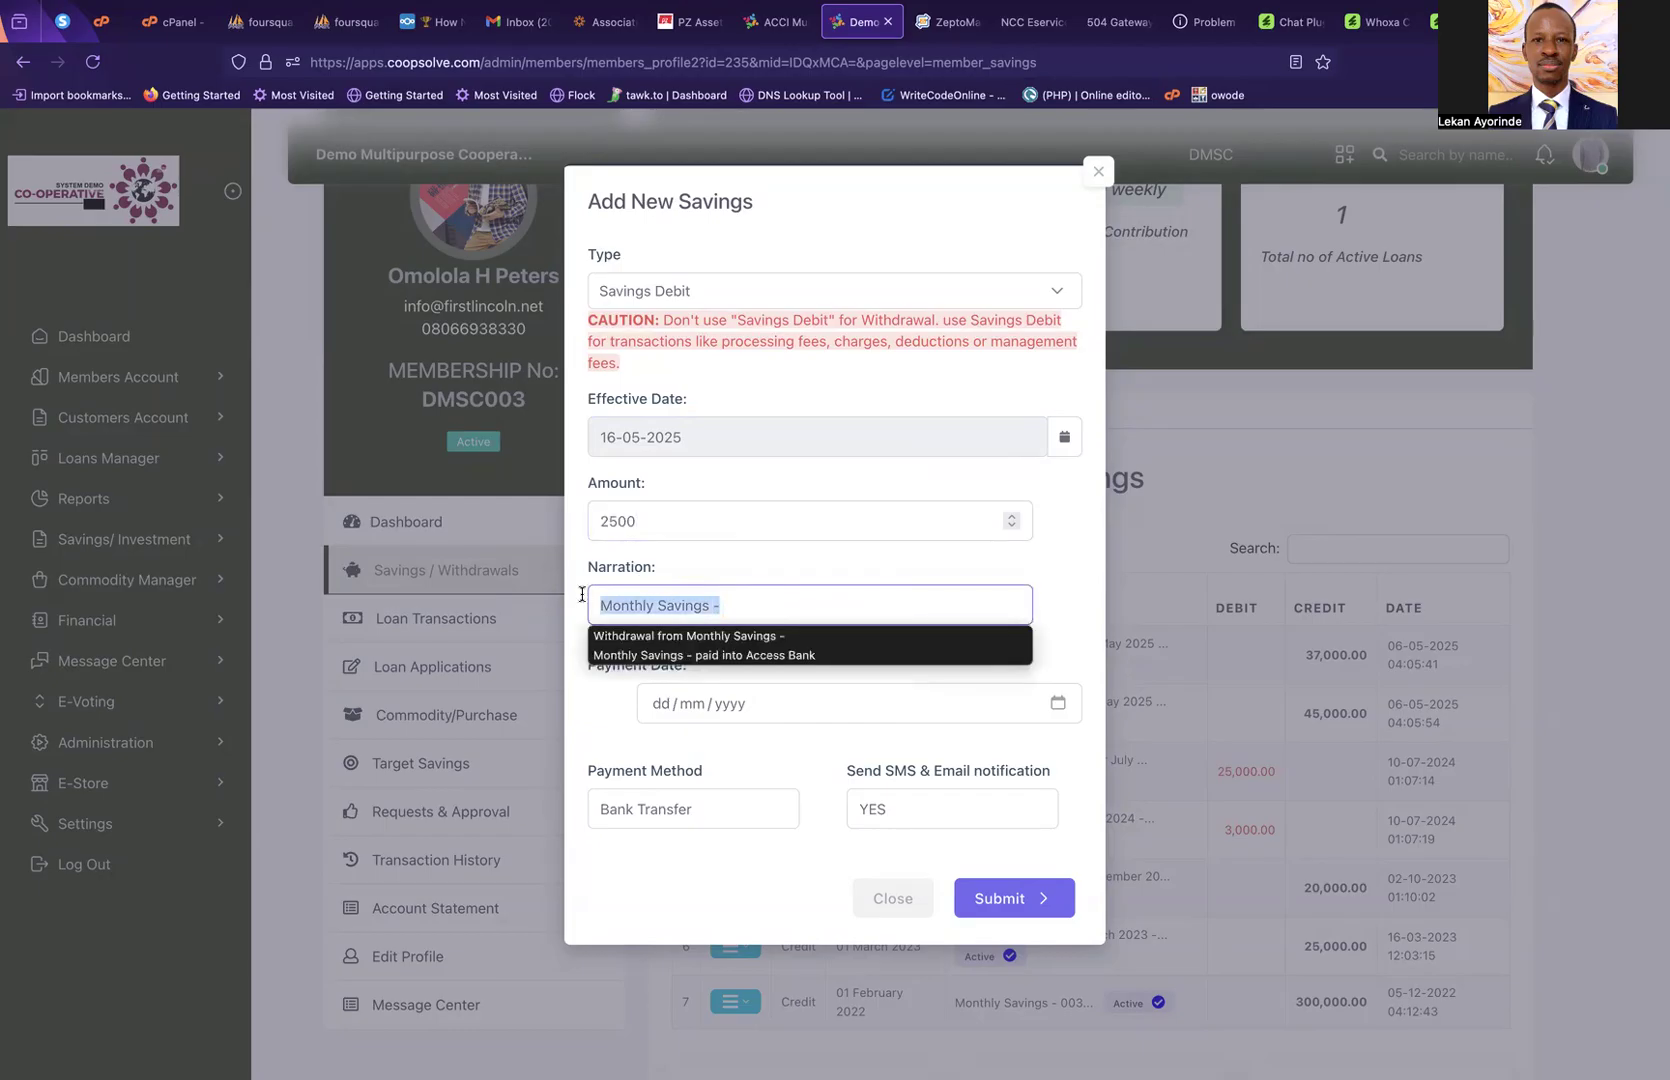
{"action": "left_click", "coordinate": [763, 604]}
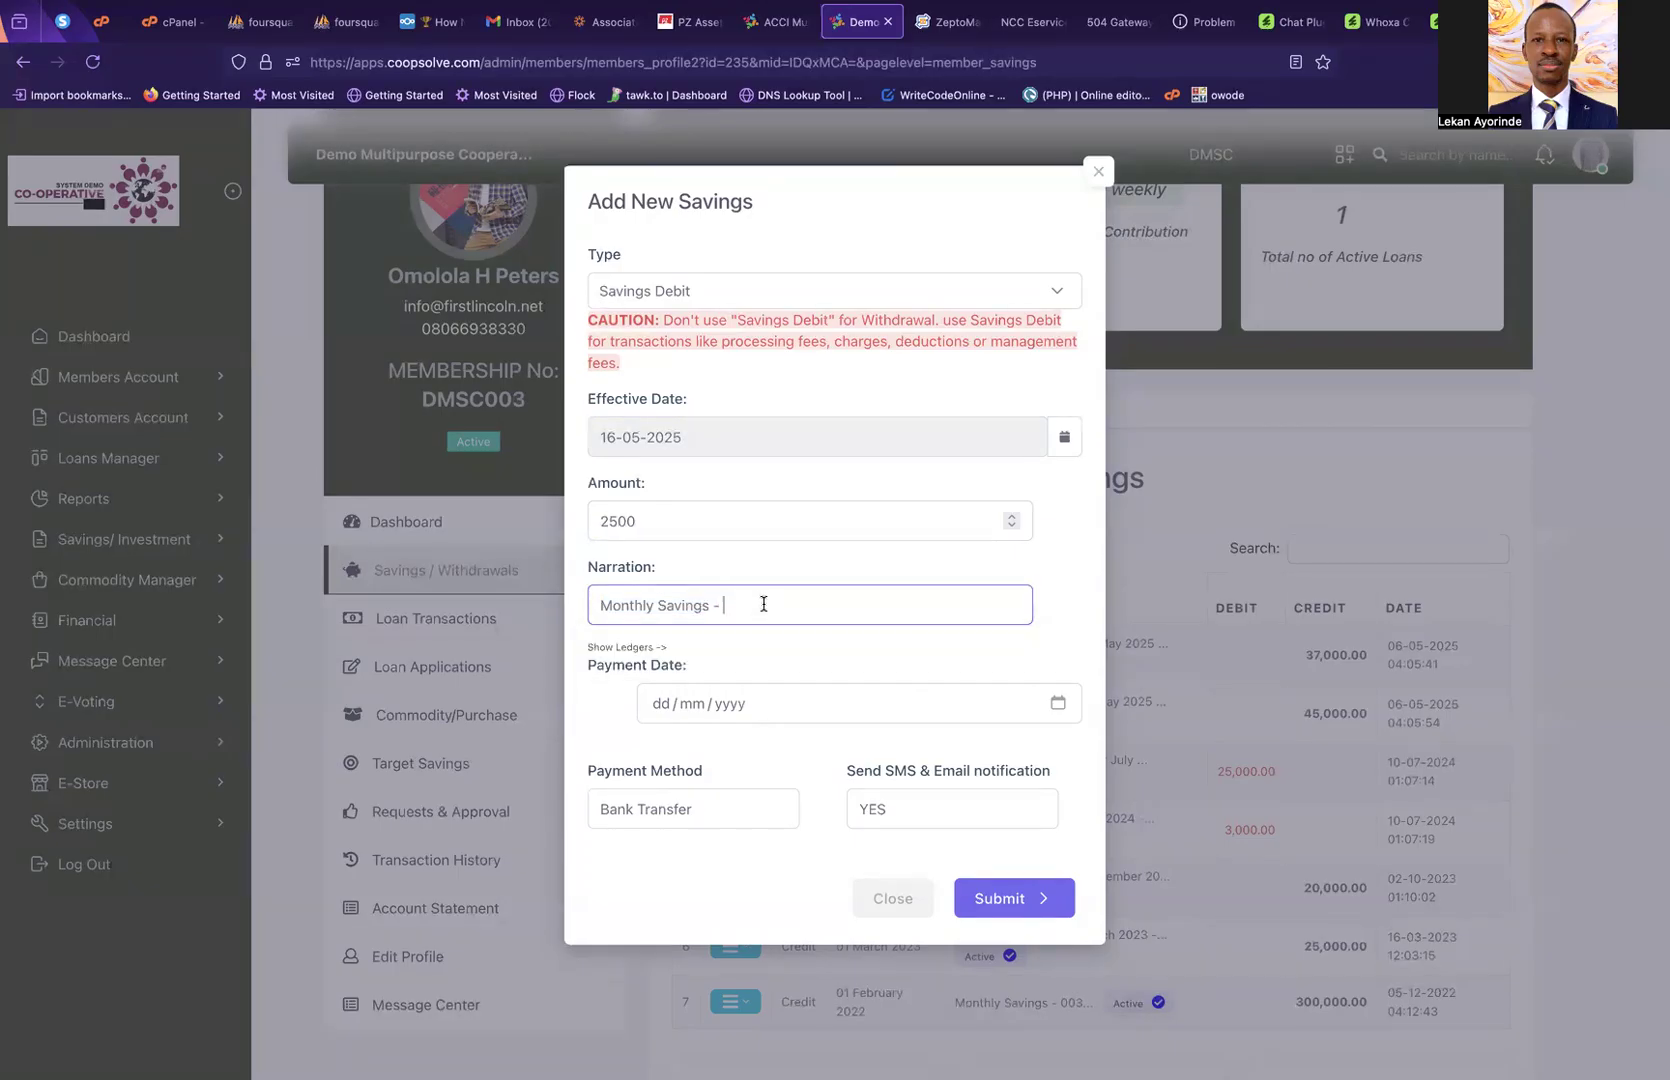
{"action": "left_click_drag", "start_coordinate": [728, 609], "coordinate": [588, 602]}
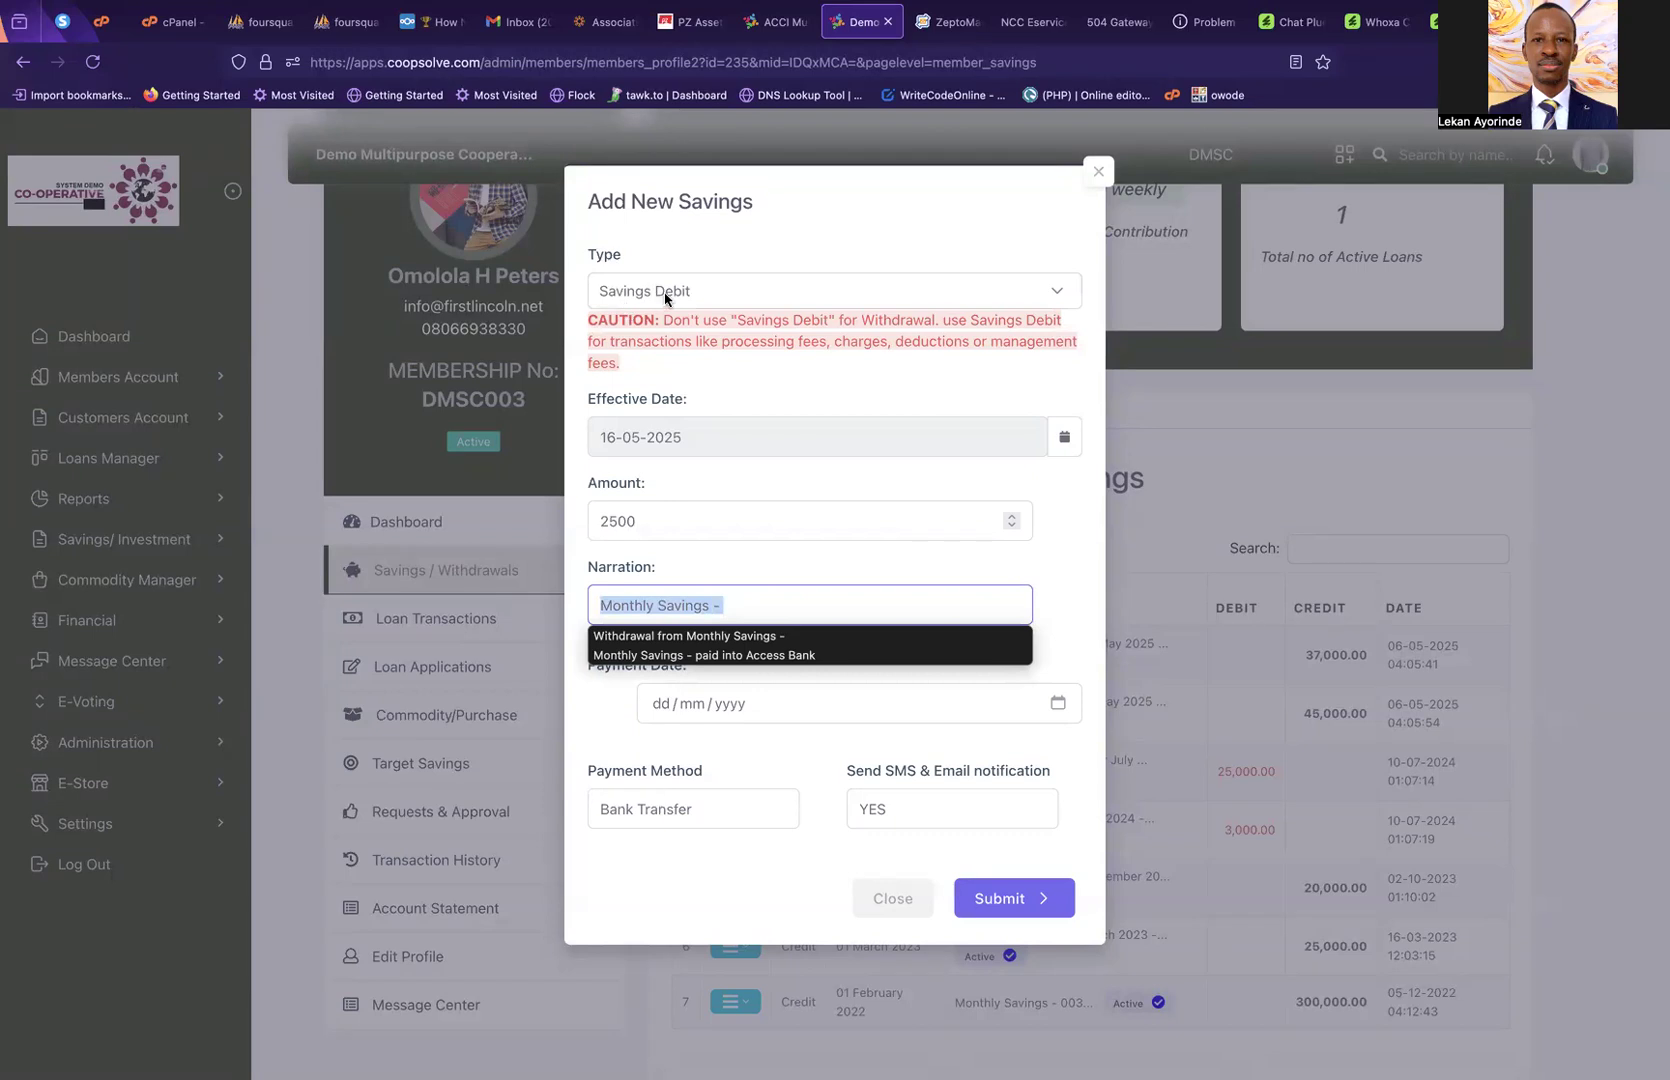
{"action": "left_click", "coordinate": [1062, 630]}
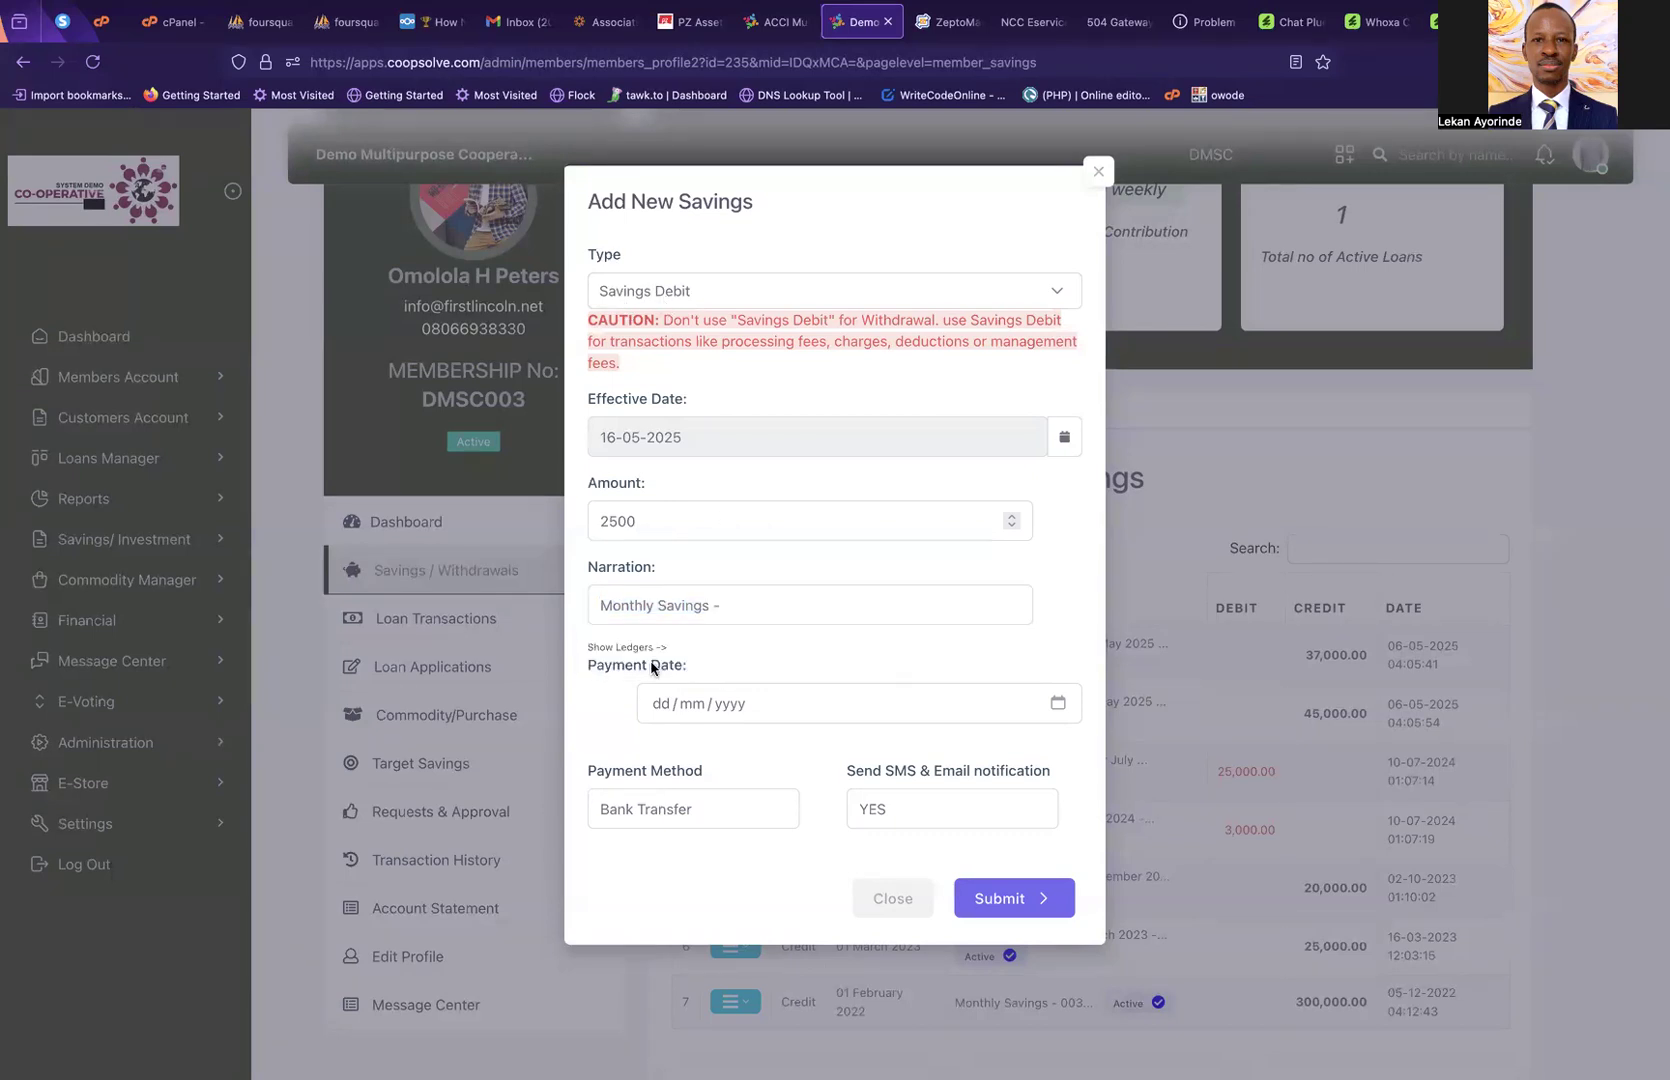
Set the payment date to 16/05/2025 and choose Bank Transfer as the payment method
{"action": "left_click", "coordinate": [1057, 705]}
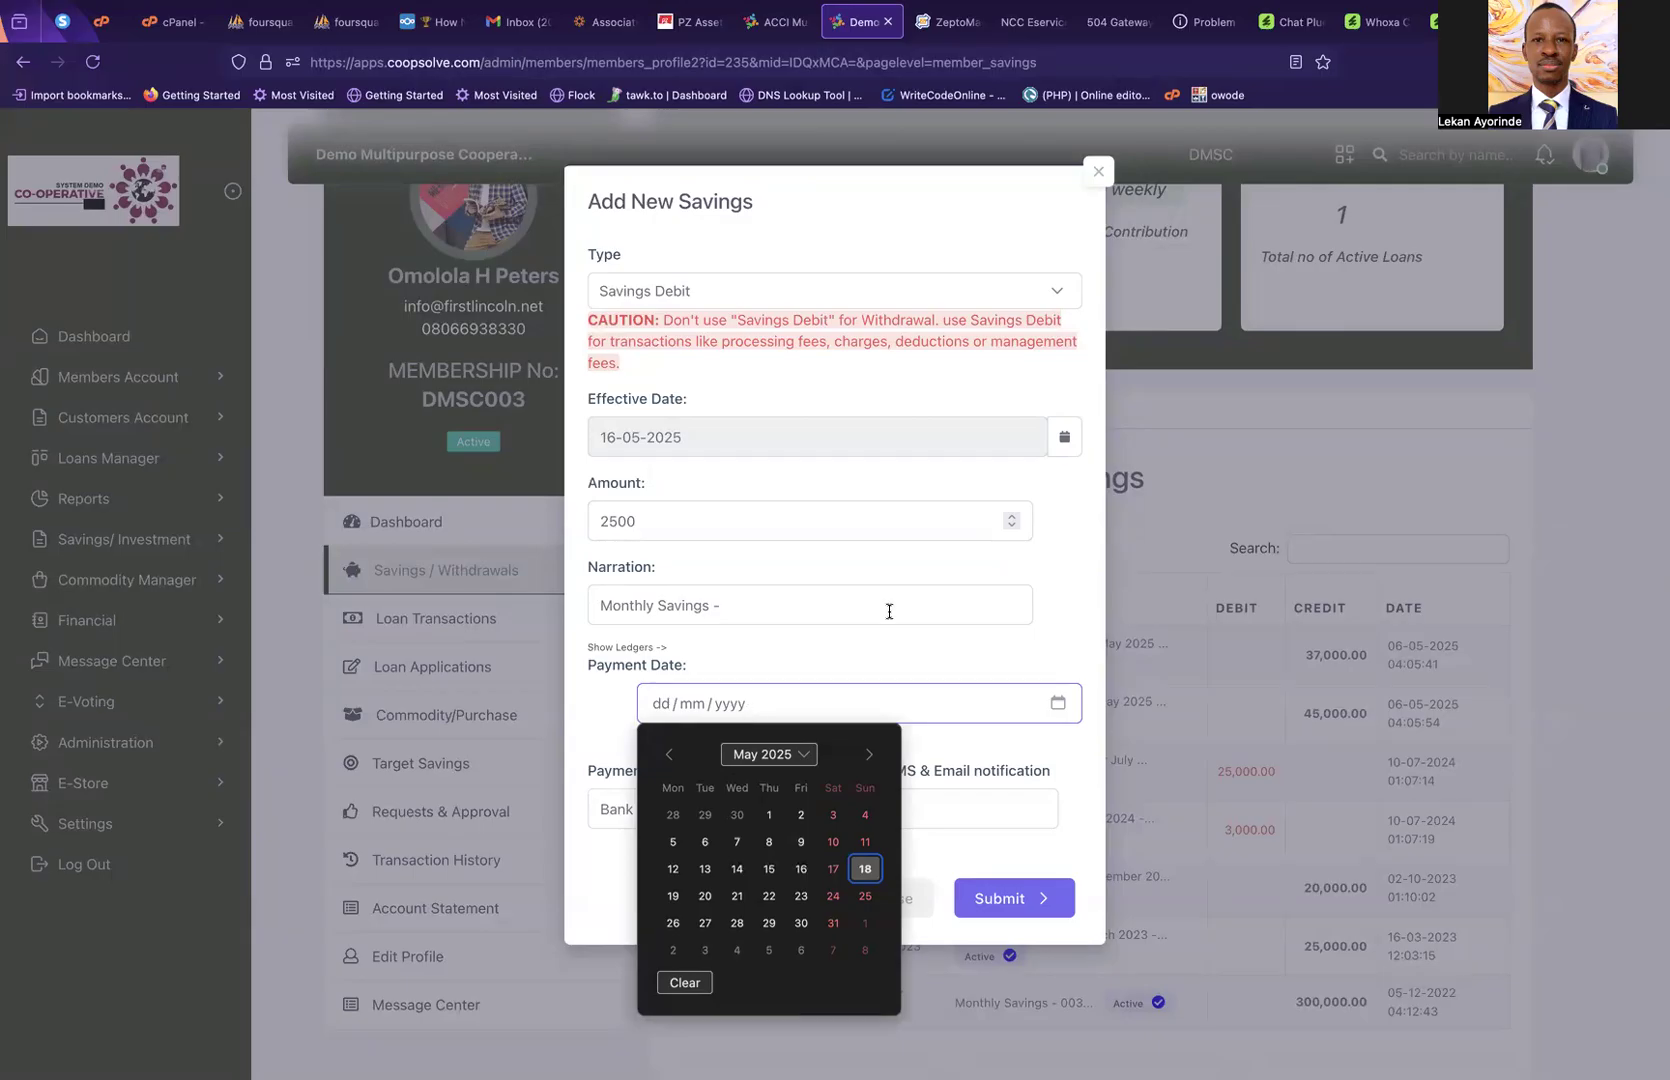
{"action": "left_click", "coordinate": [1013, 638]}
{"action": "left_click", "coordinate": [776, 709]}
{"action": "left_click", "coordinate": [1057, 706]}
{"action": "left_click", "coordinate": [799, 870]}
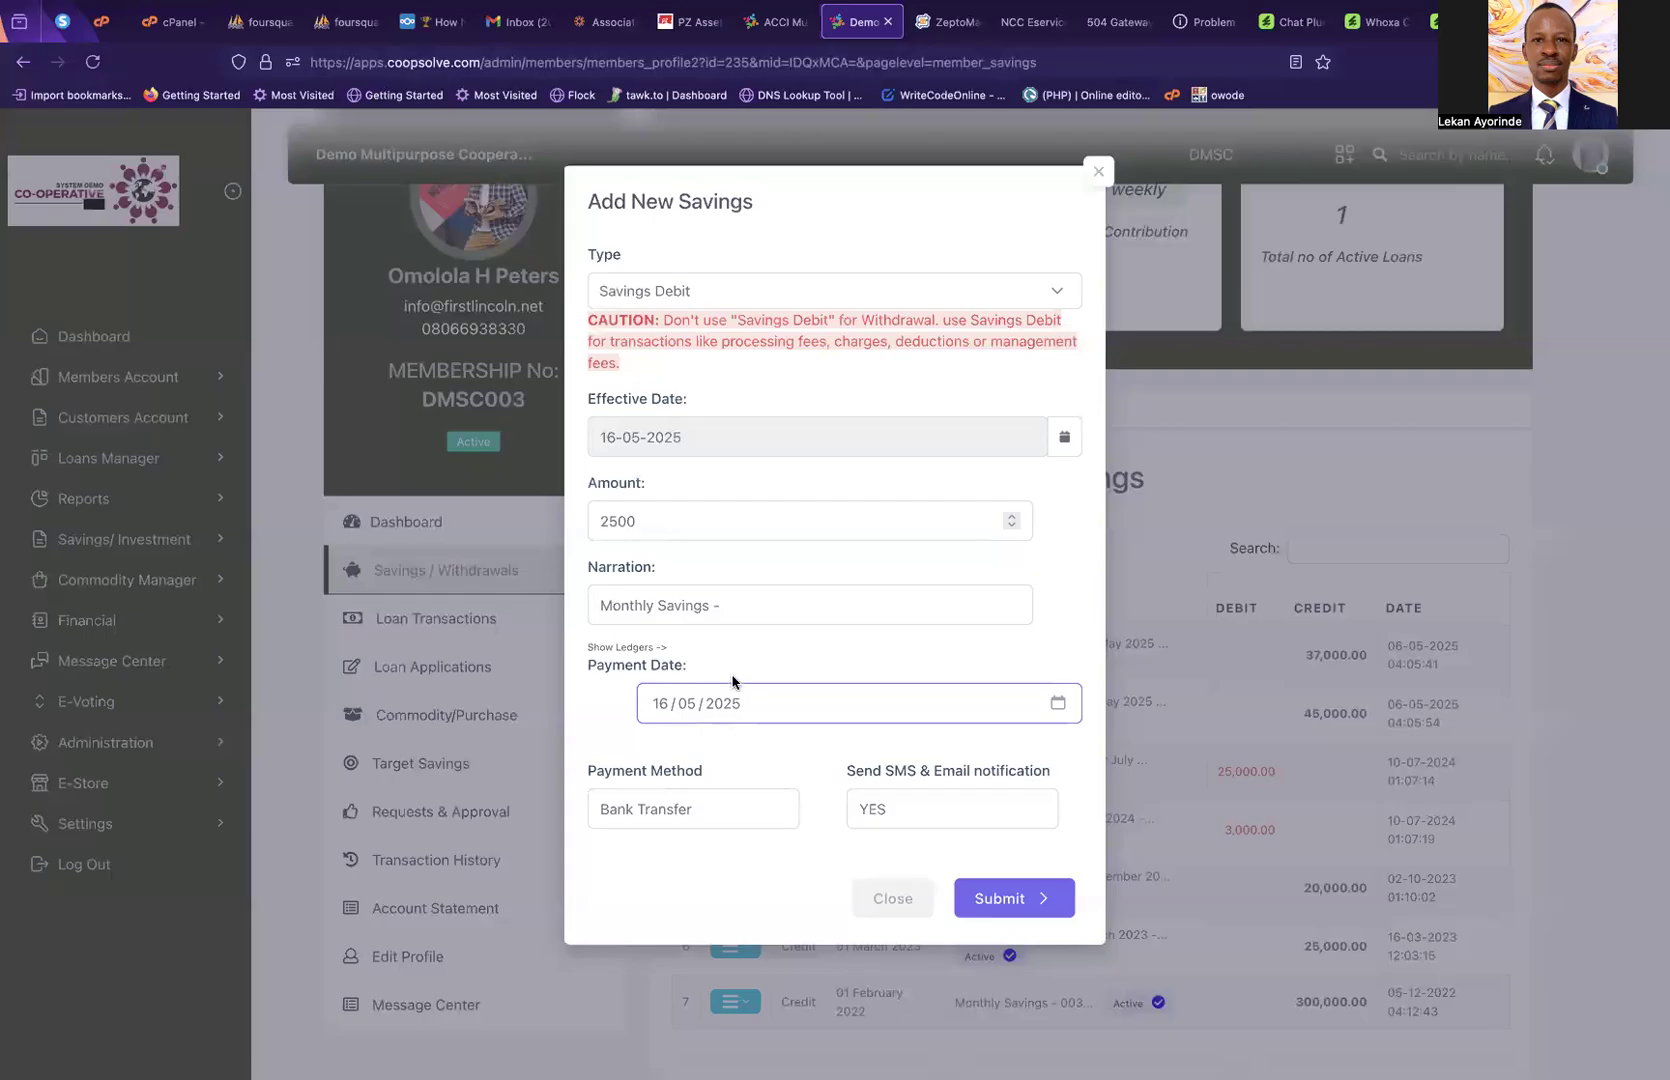
{"action": "left_click", "coordinate": [667, 815]}
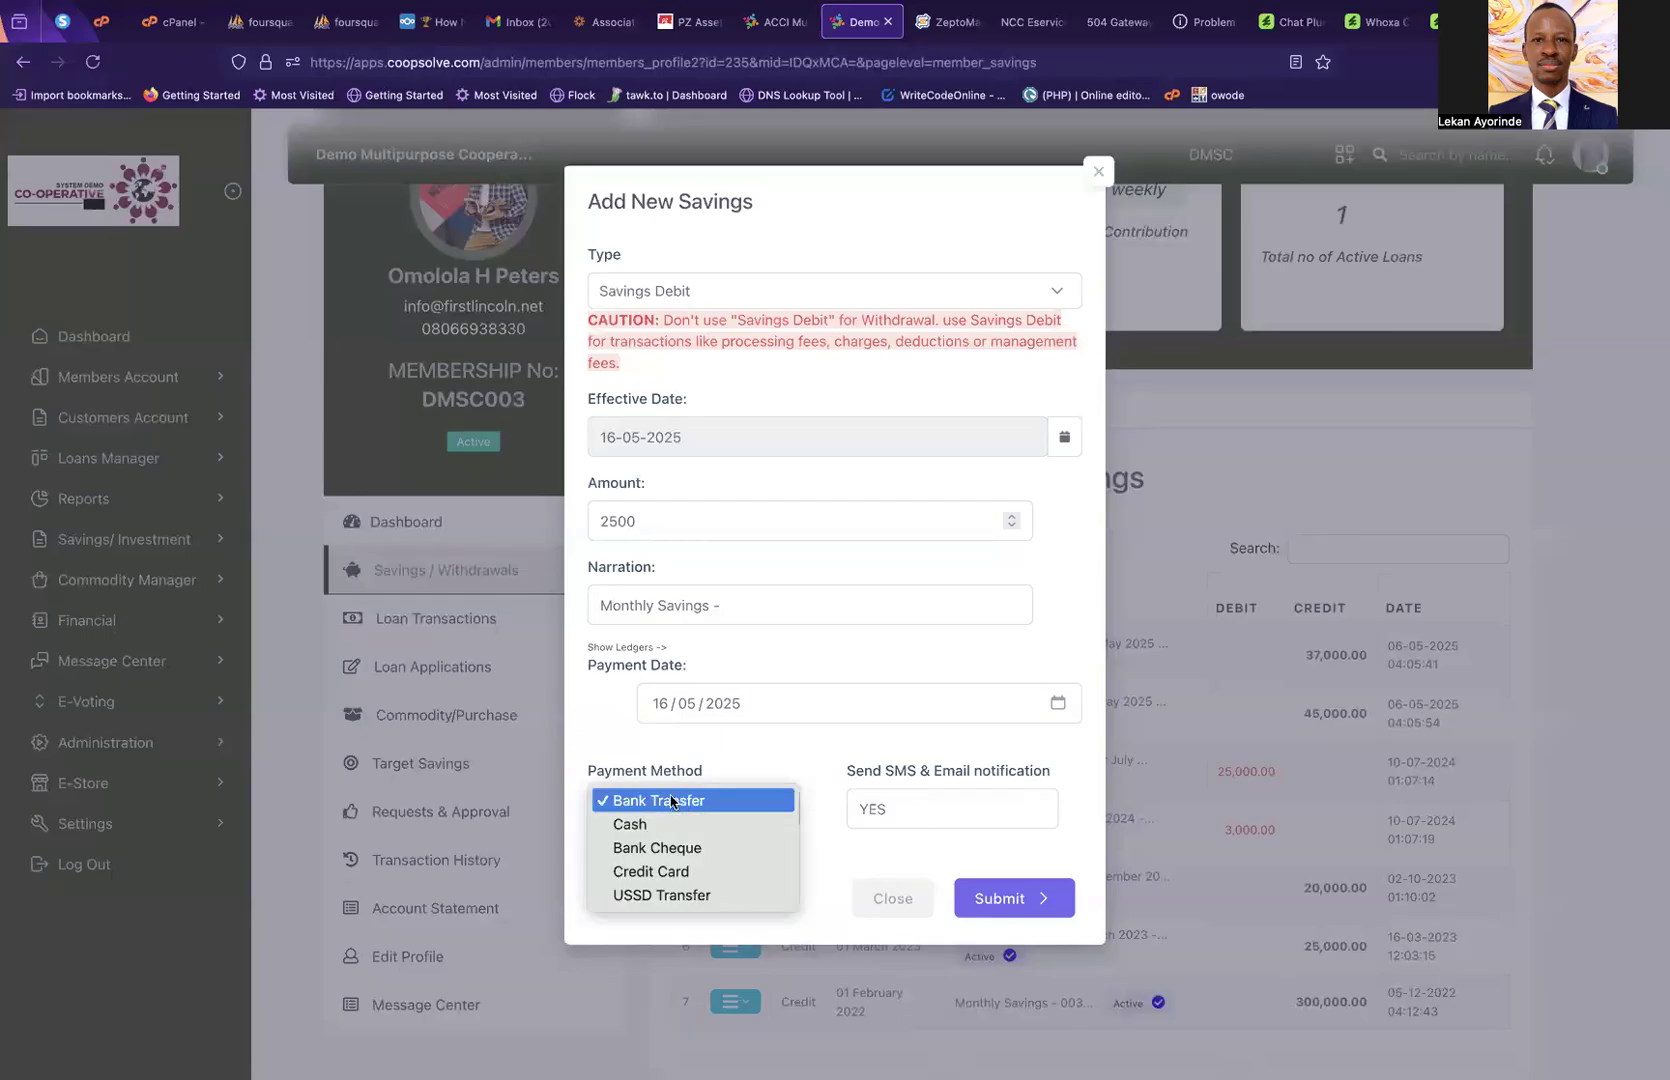
{"action": "left_click", "coordinate": [704, 799]}
{"action": "left_click", "coordinate": [730, 883]}
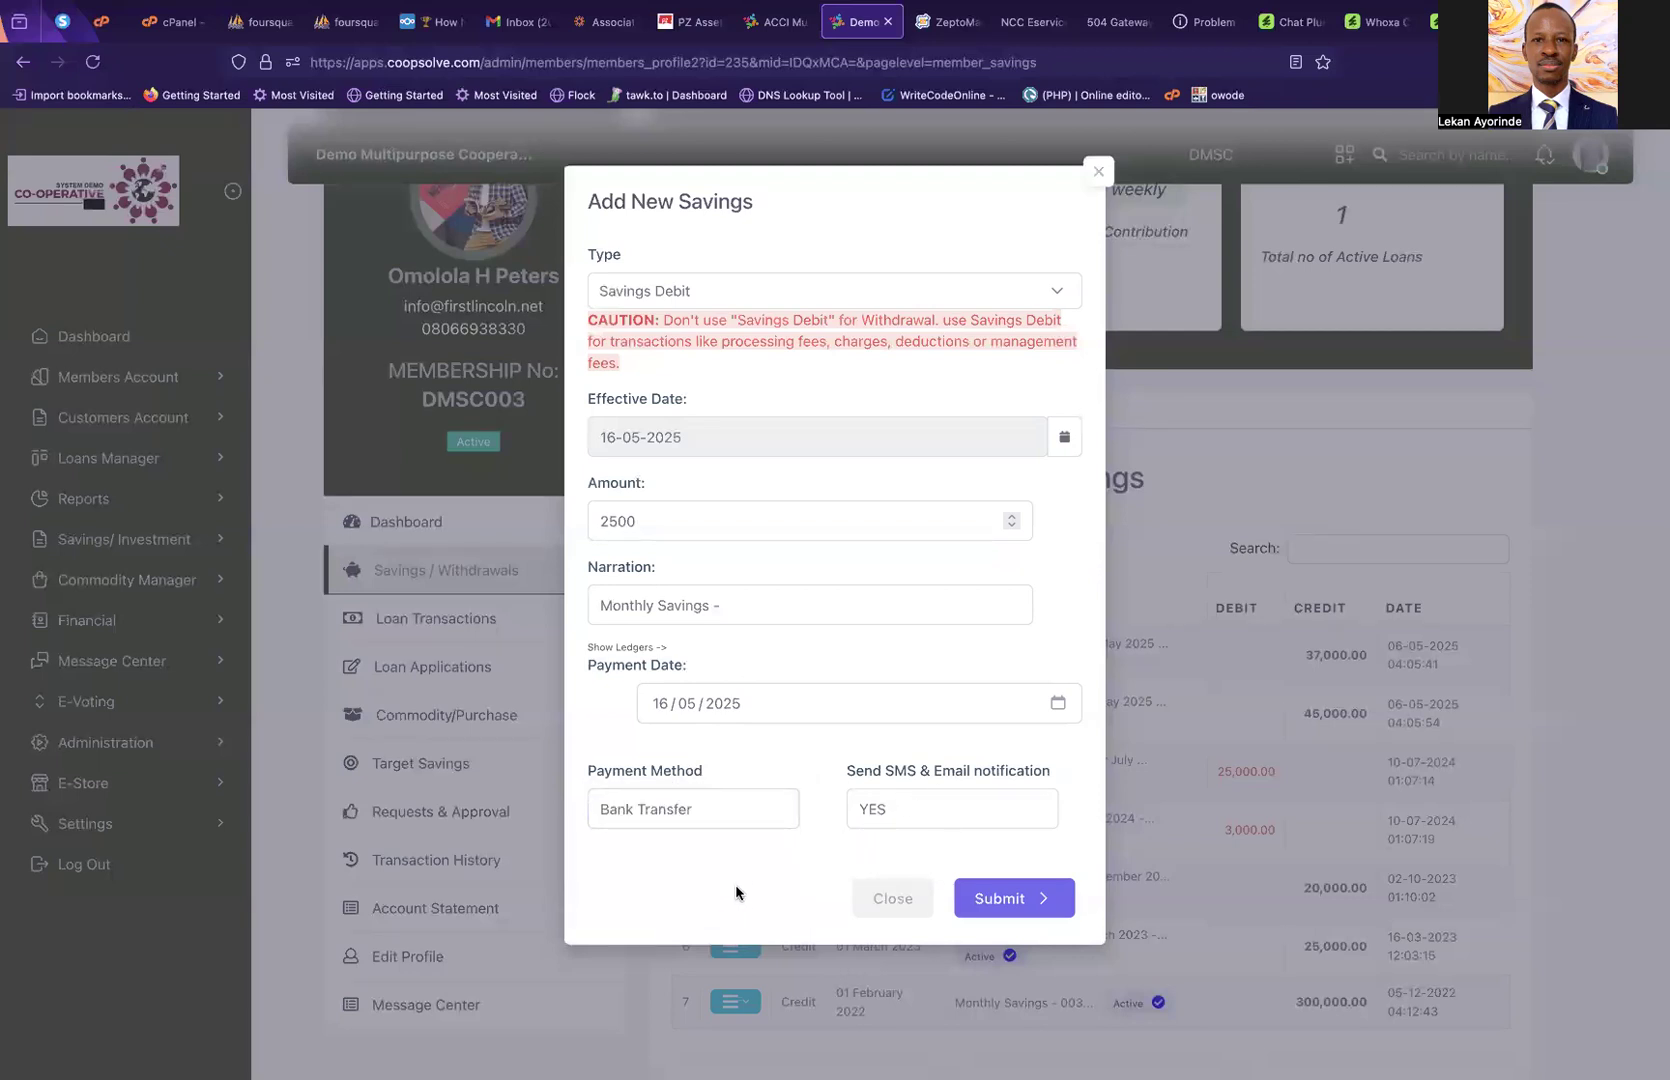
Show the entry's credit and debit ledgers and set the SMS and email notification to NO
{"action": "left_click", "coordinate": [1017, 657]}
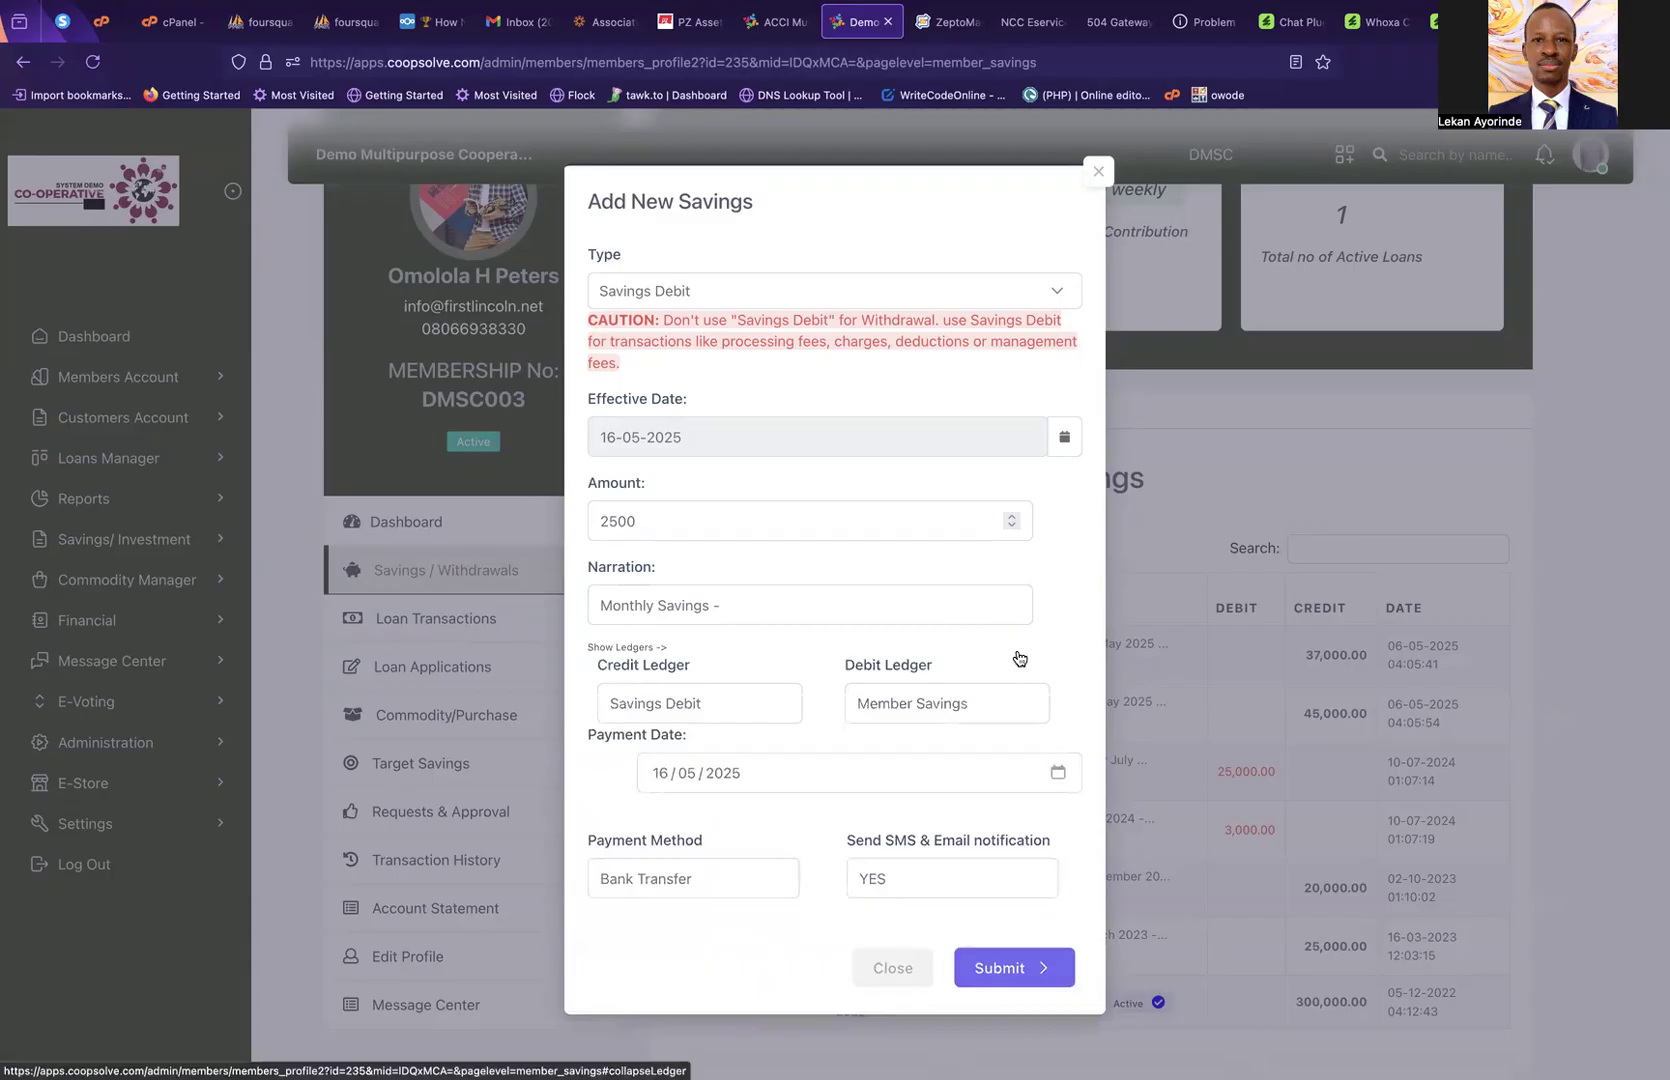
{"action": "left_click", "coordinate": [886, 886]}
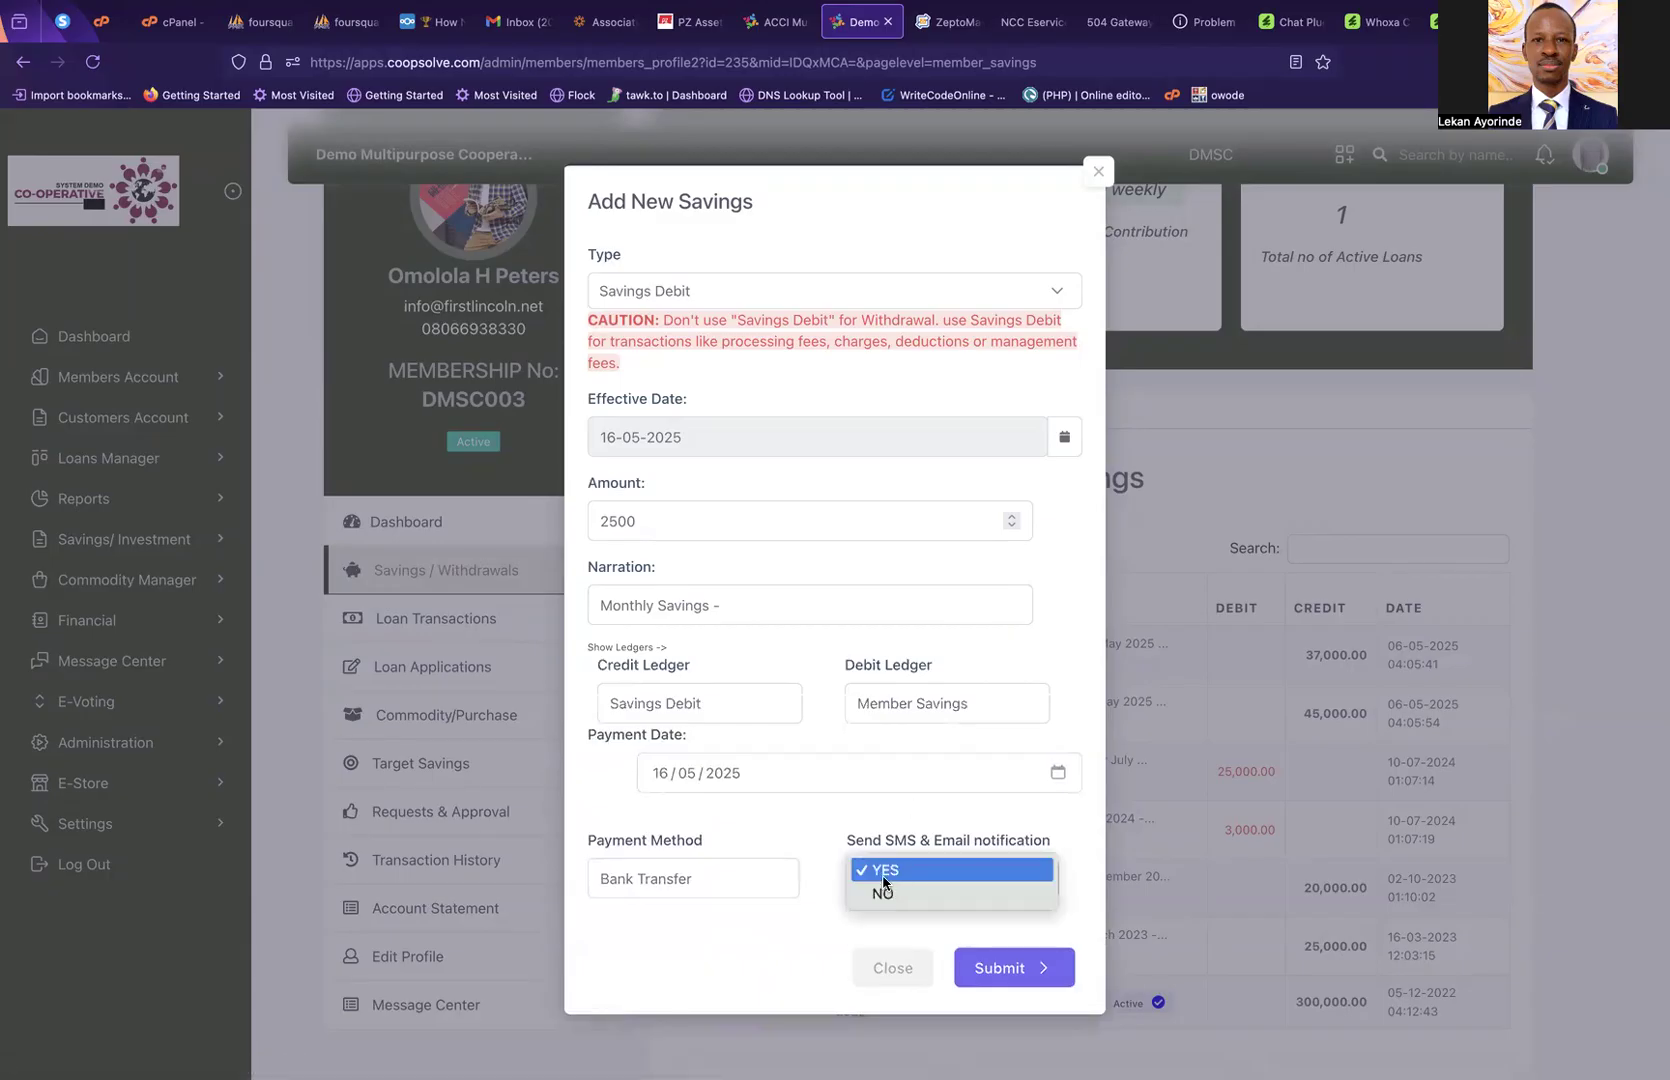
{"action": "left_click", "coordinate": [881, 894]}
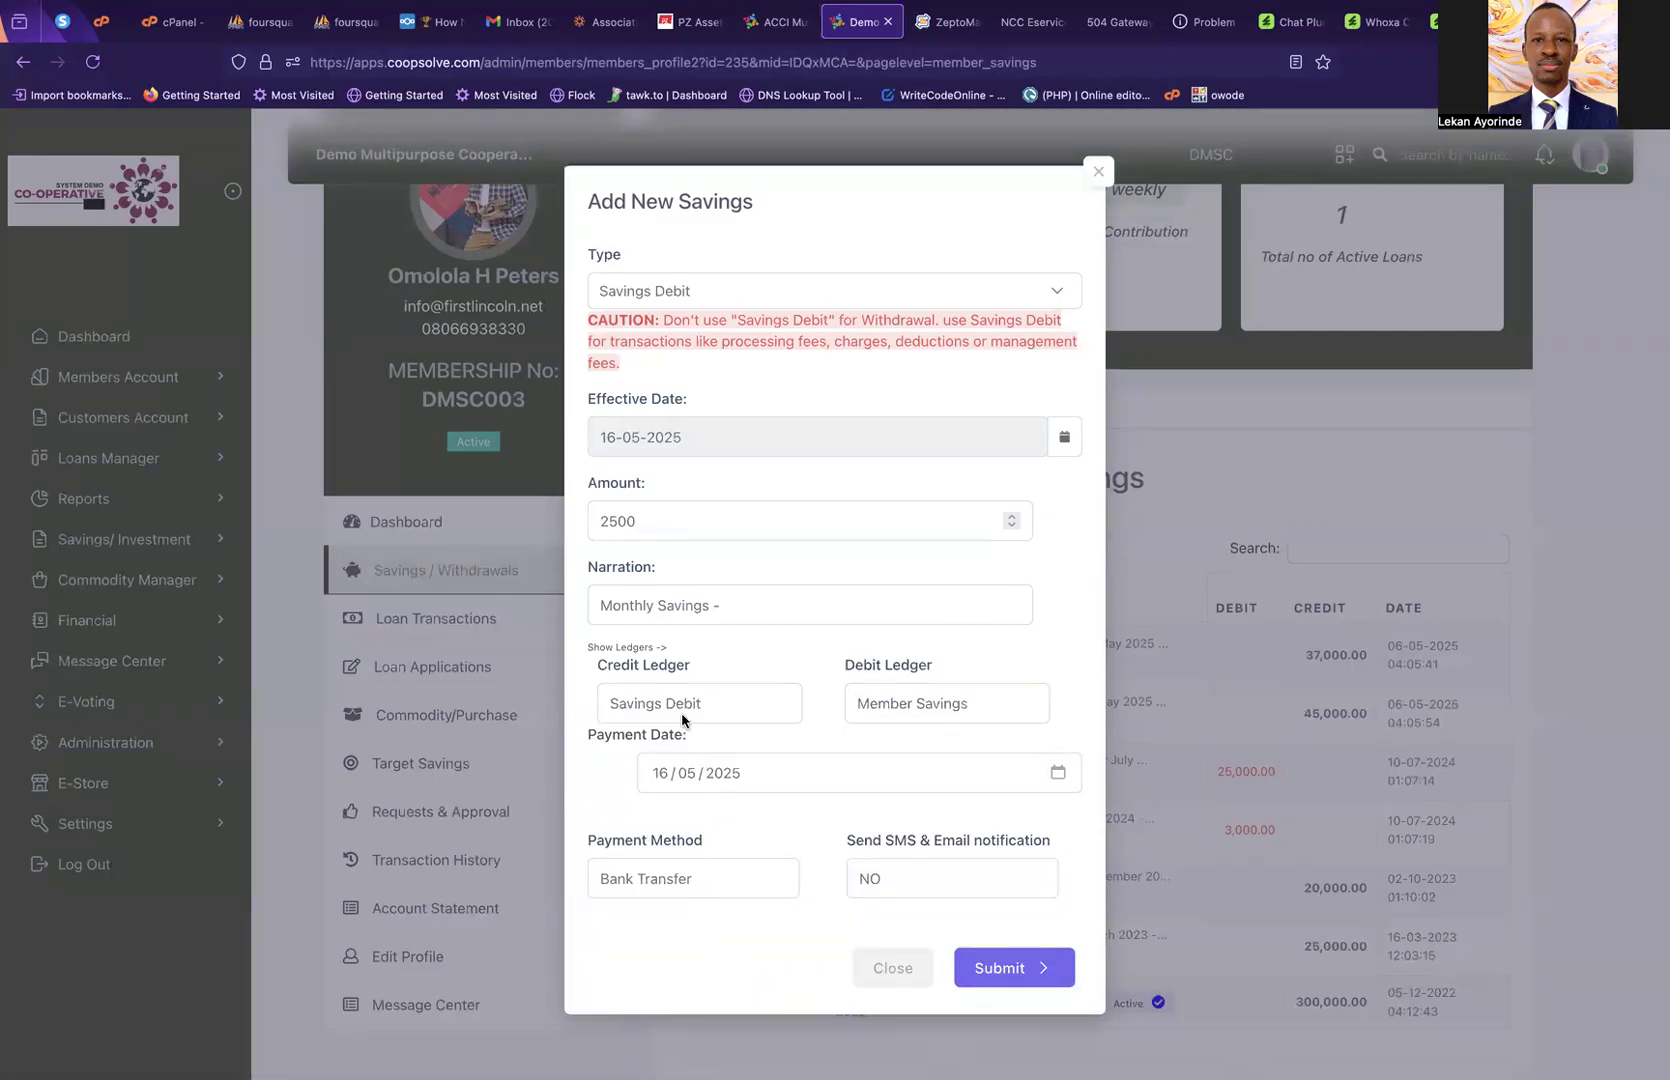
Hide the credit and debit ledgers and submit the member's Savings Debit entry
{"action": "left_click", "coordinate": [637, 648]}
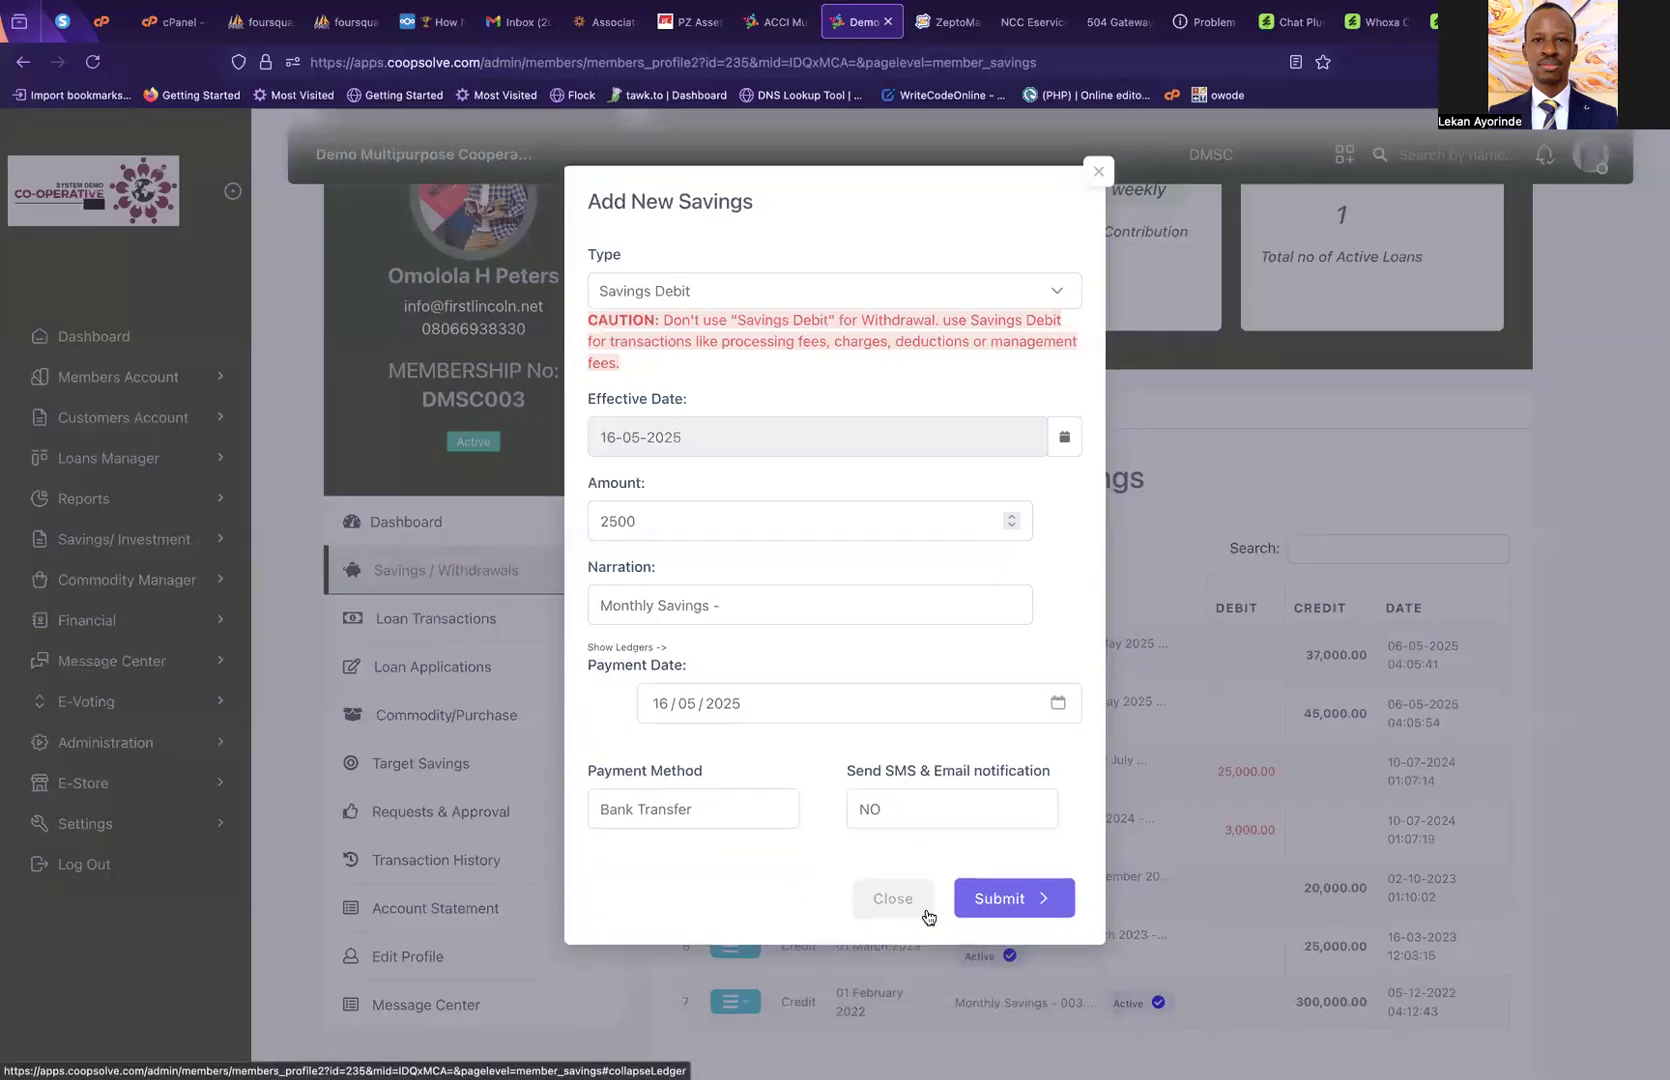
{"action": "left_click", "coordinate": [1007, 900]}
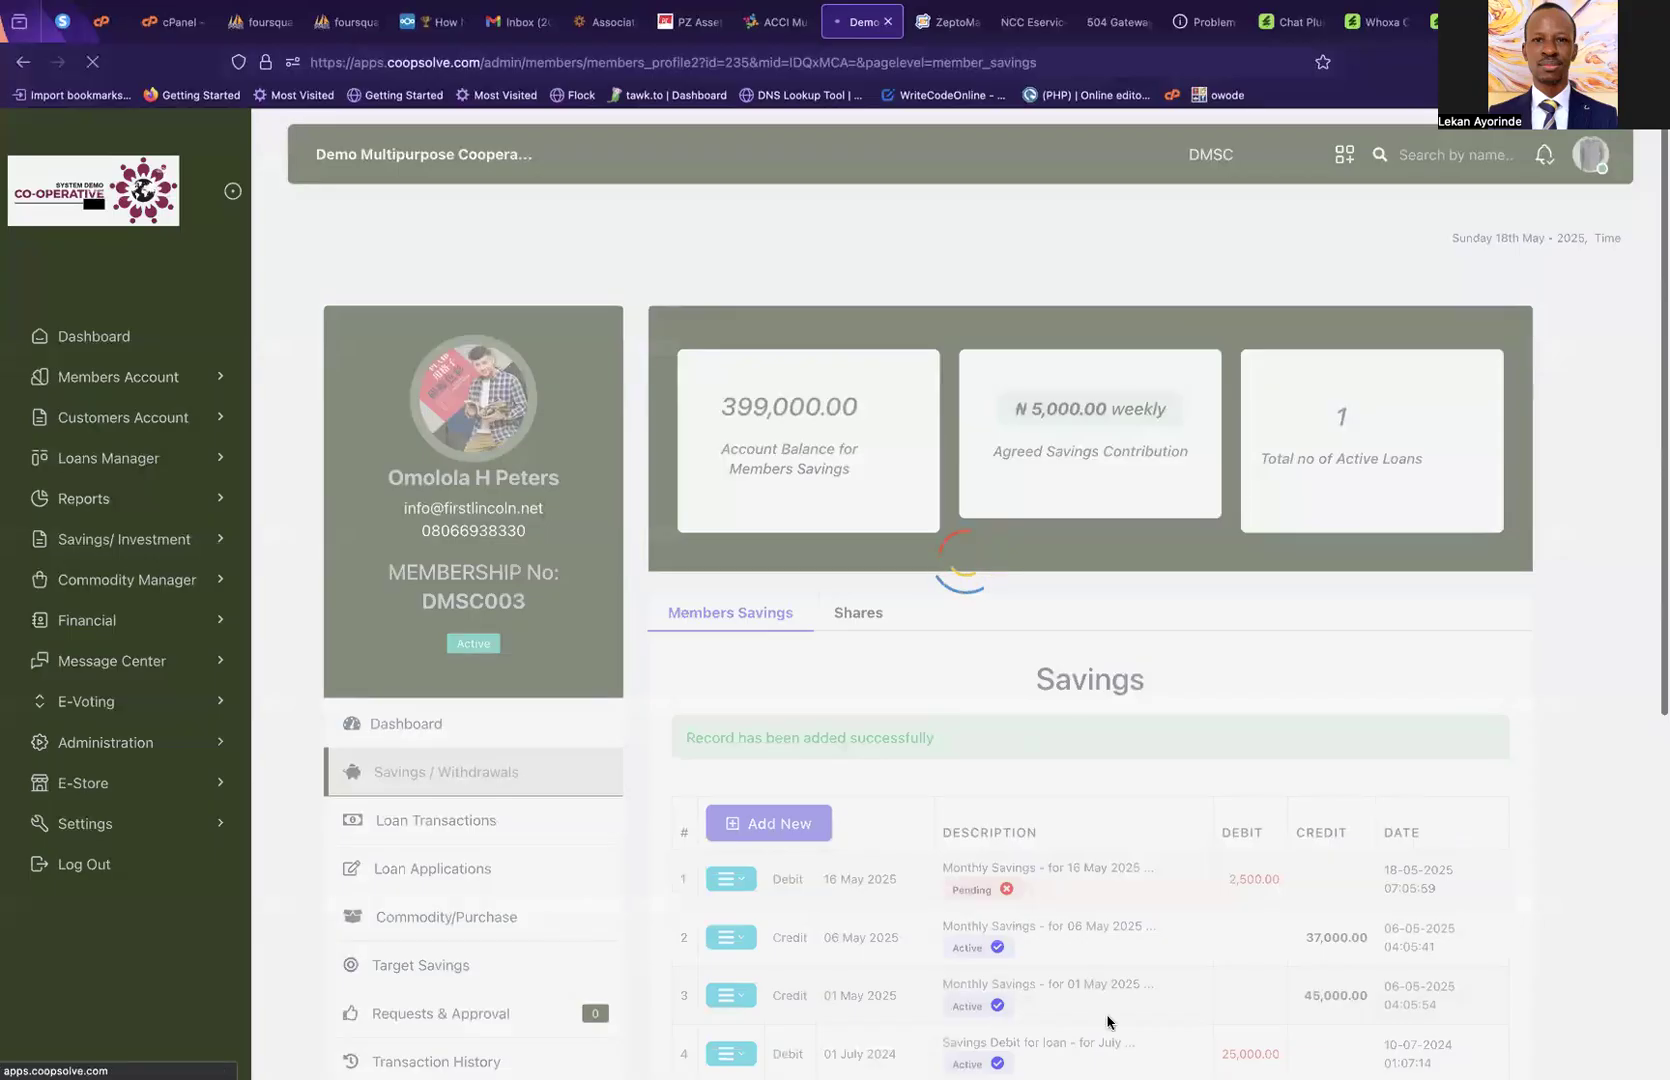
Examine the newly added 16 May 2025 entry in the savings table, including its type, description and posting status
{"action": "scroll", "coordinate": [1105, 1024], "scroll_direction": "down", "scroll_amount": 4}
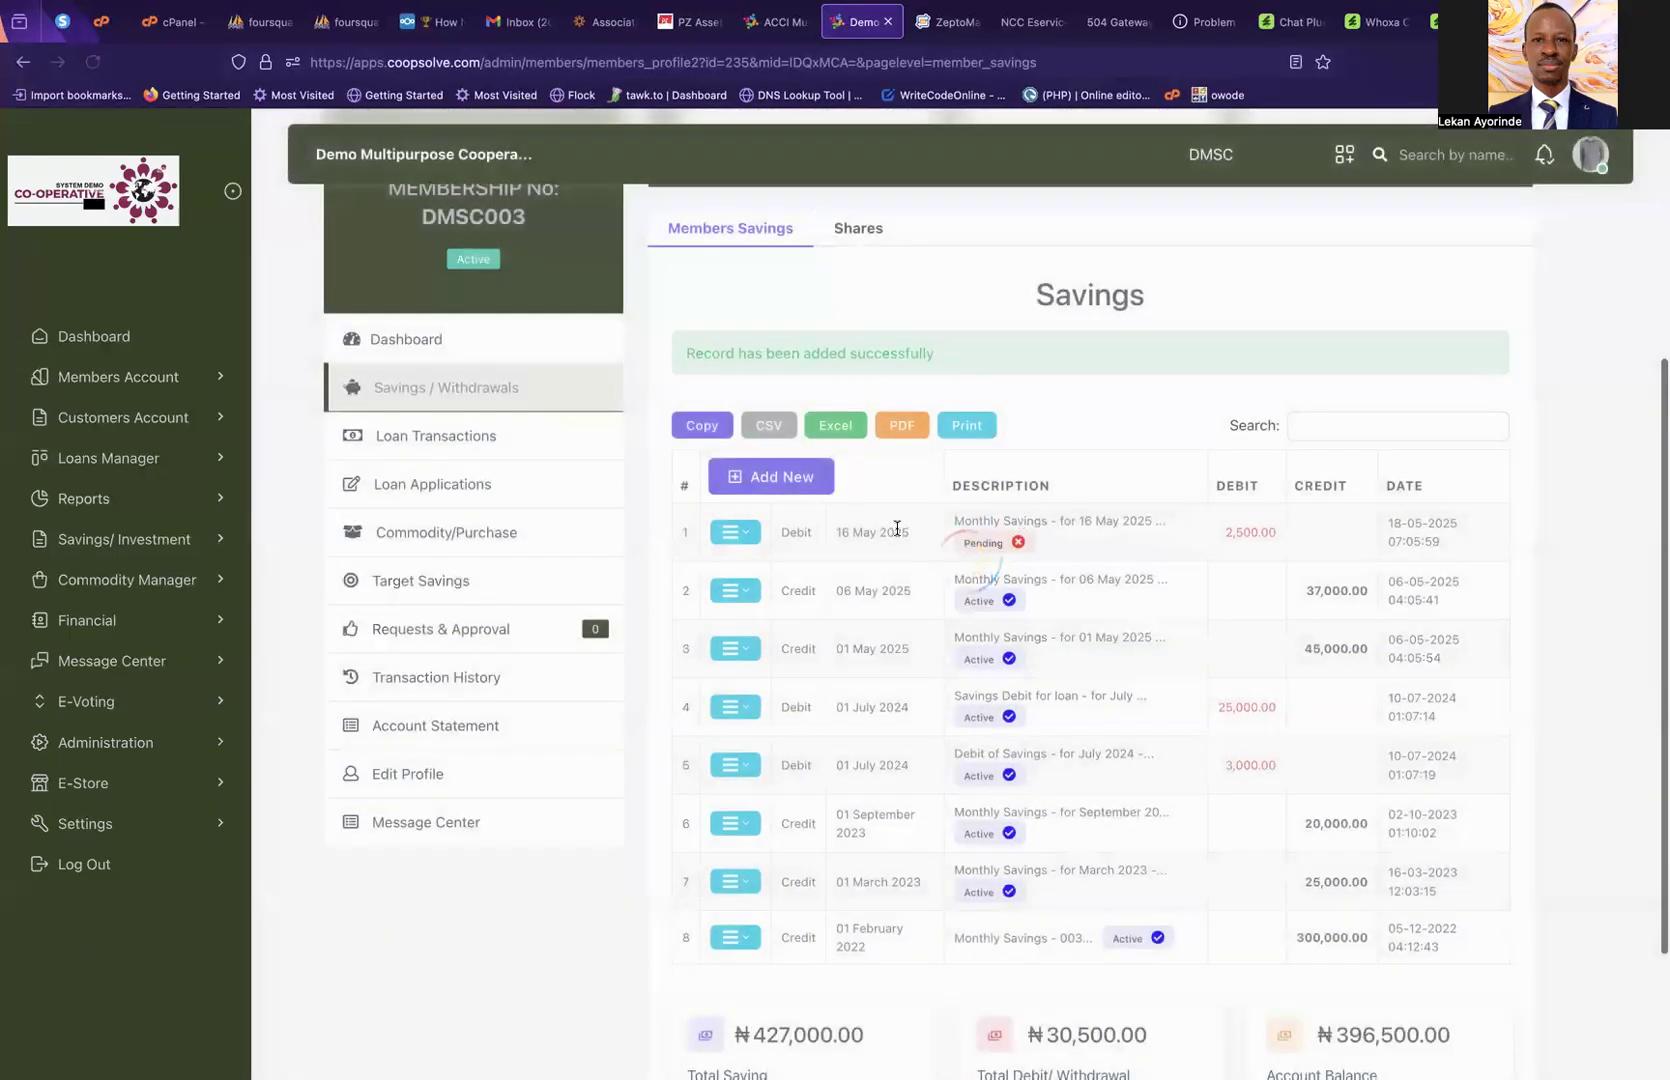
{"action": "left_click_drag", "start_coordinate": [958, 518], "coordinate": [1133, 522]}
{"action": "left_click", "coordinate": [1133, 522]}
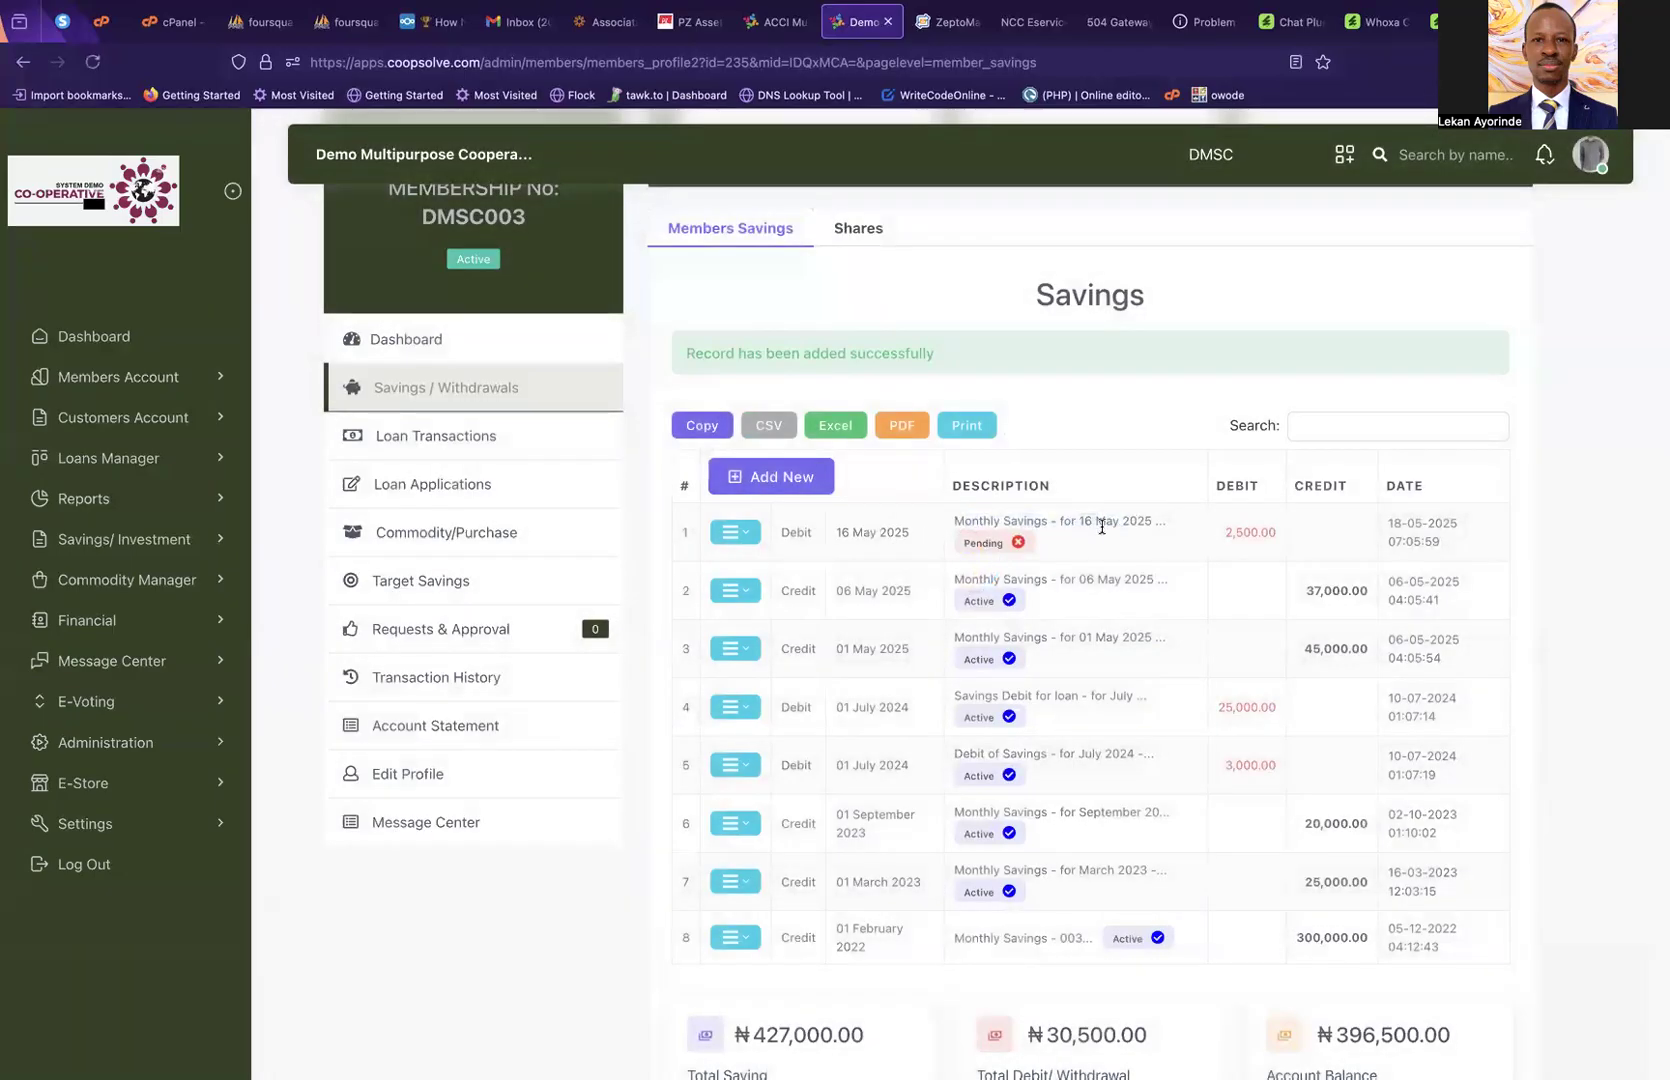
{"action": "double_click", "coordinate": [797, 531]}
{"action": "left_click", "coordinate": [1135, 566]}
{"action": "left_click_drag", "start_coordinate": [962, 545], "coordinate": [1003, 541]}
{"action": "double_click", "coordinate": [843, 532]}
{"action": "left_click_drag", "start_coordinate": [923, 539], "coordinate": [1048, 540]}
{"action": "left_click", "coordinate": [1072, 543]}
{"action": "left_click", "coordinate": [1133, 527]}
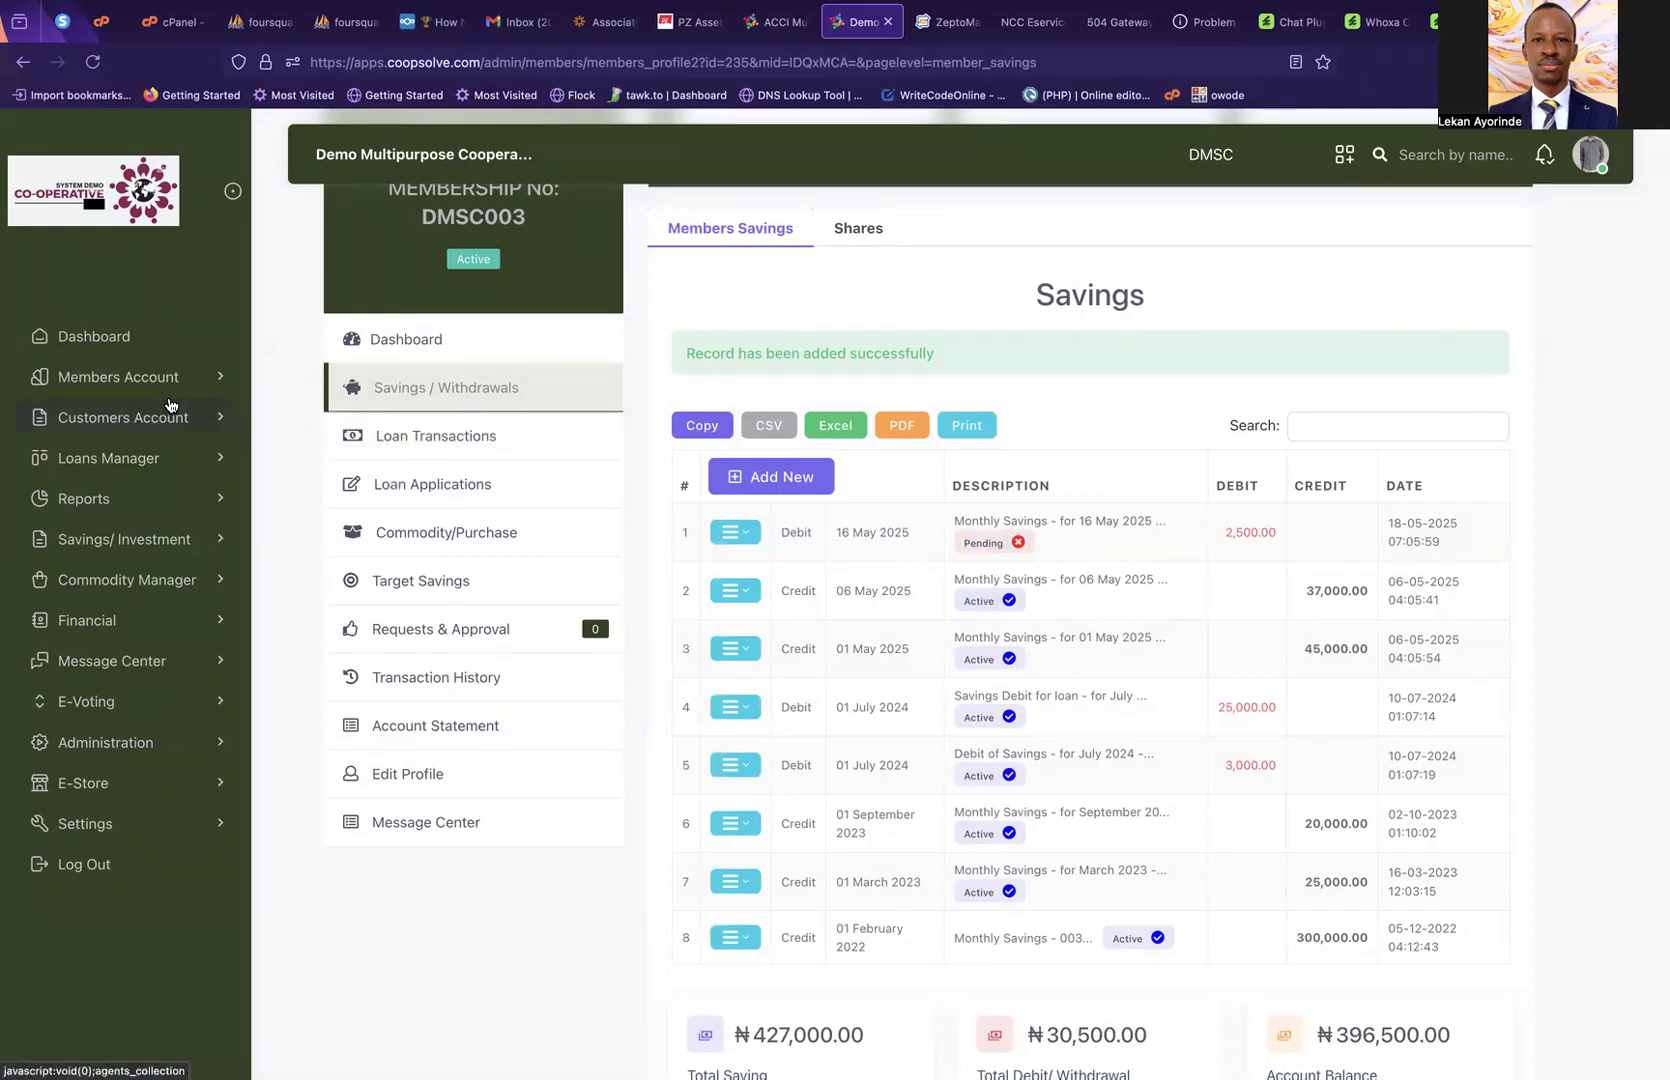
From the full members list, open the savings and withdrawals of the member listed just above the 8,000 monthly contributor
{"action": "left_click", "coordinate": [133, 380]}
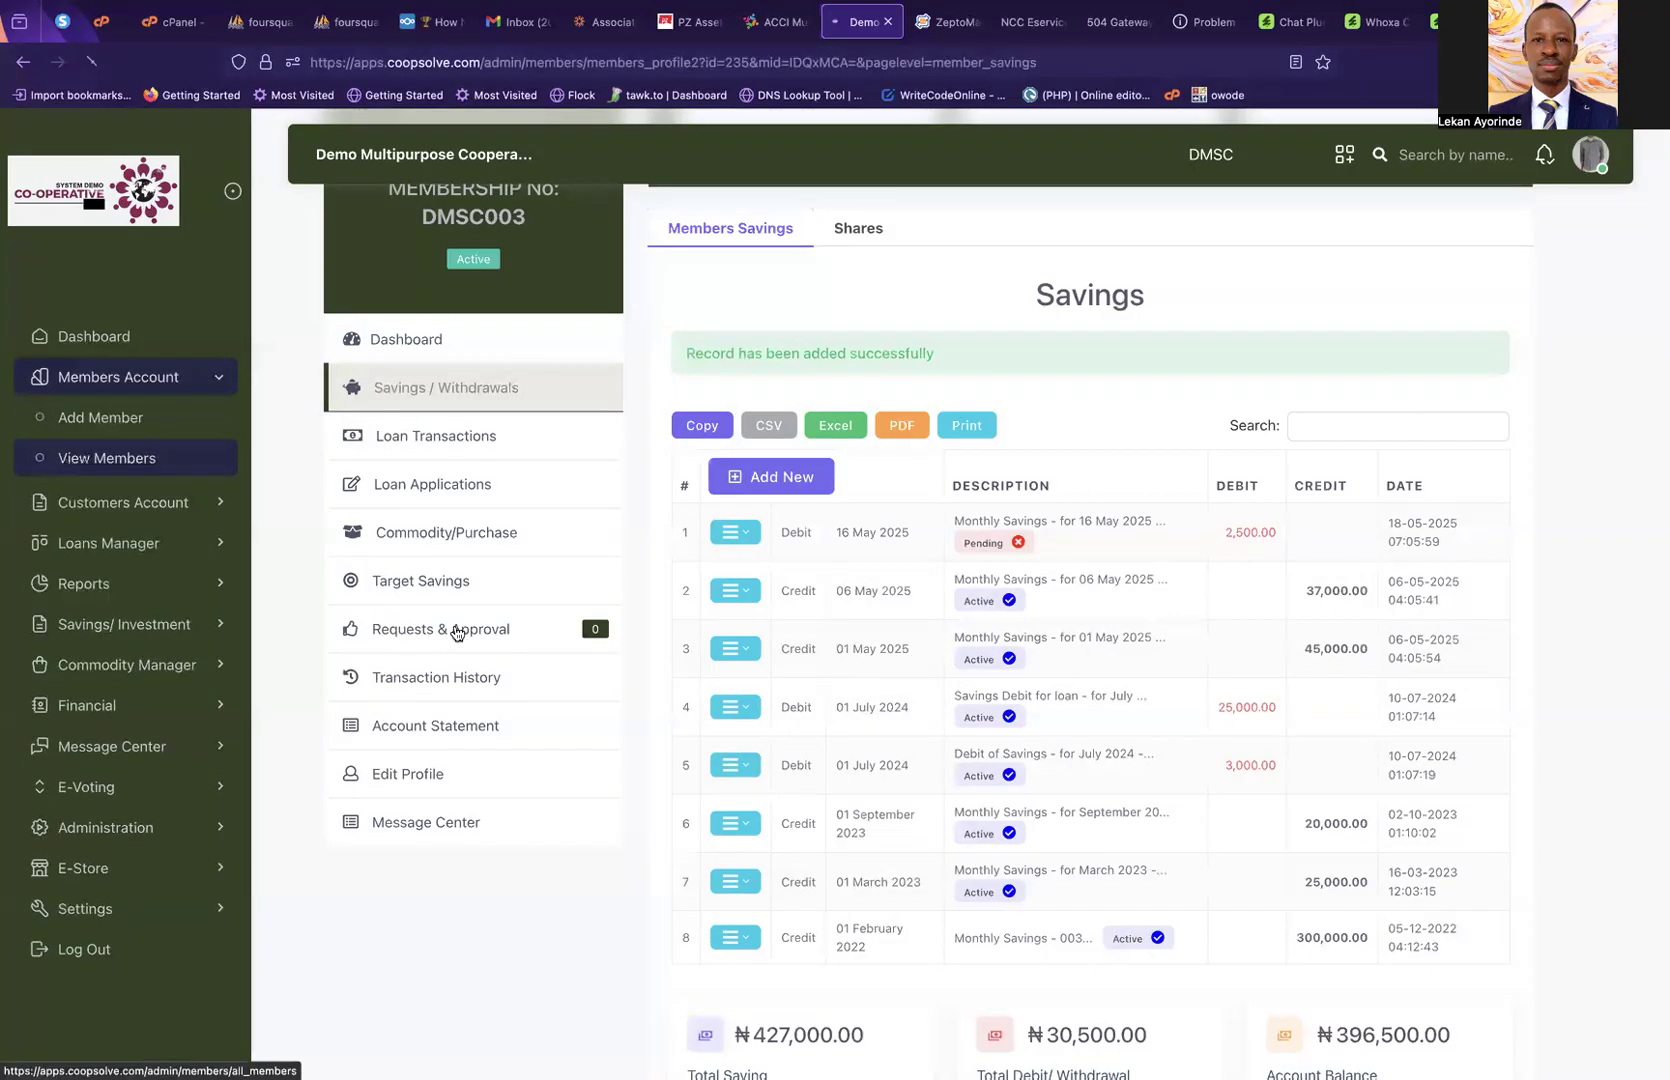
{"action": "left_click", "coordinate": [445, 677]}
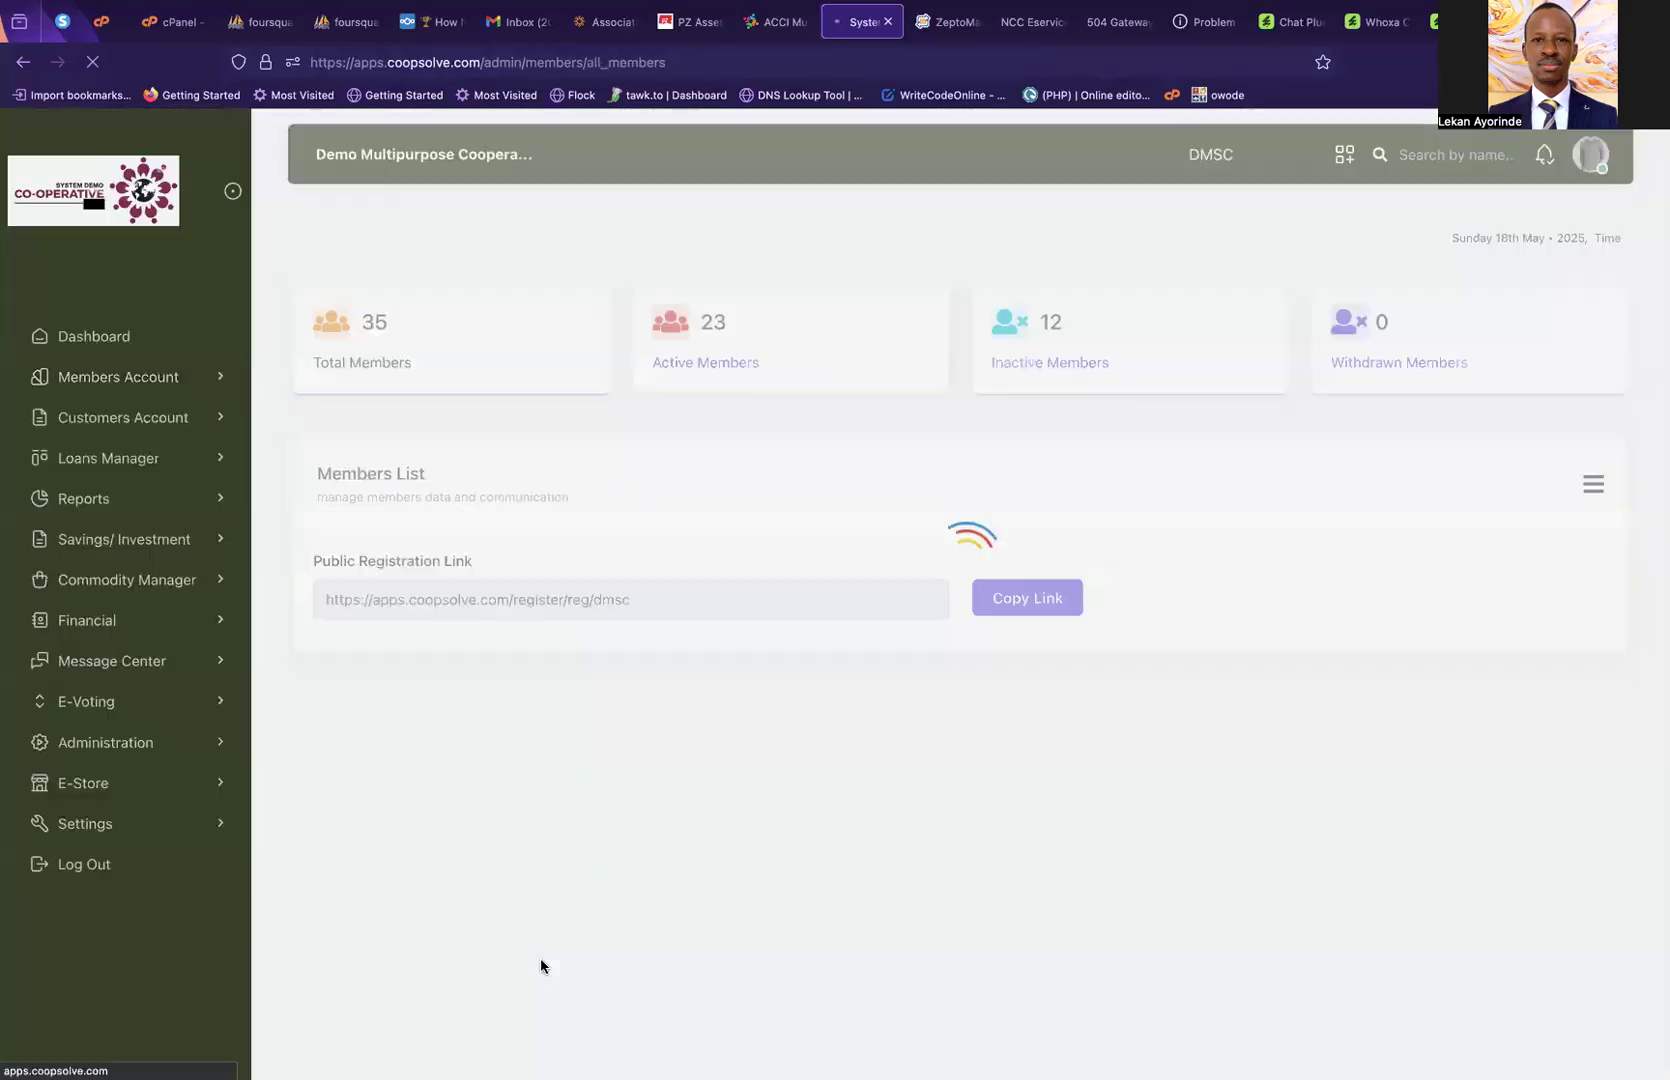
{"action": "scroll", "coordinate": [582, 871], "scroll_direction": "down", "scroll_amount": 5}
{"action": "scroll", "coordinate": [582, 871], "scroll_direction": "down", "scroll_amount": 2}
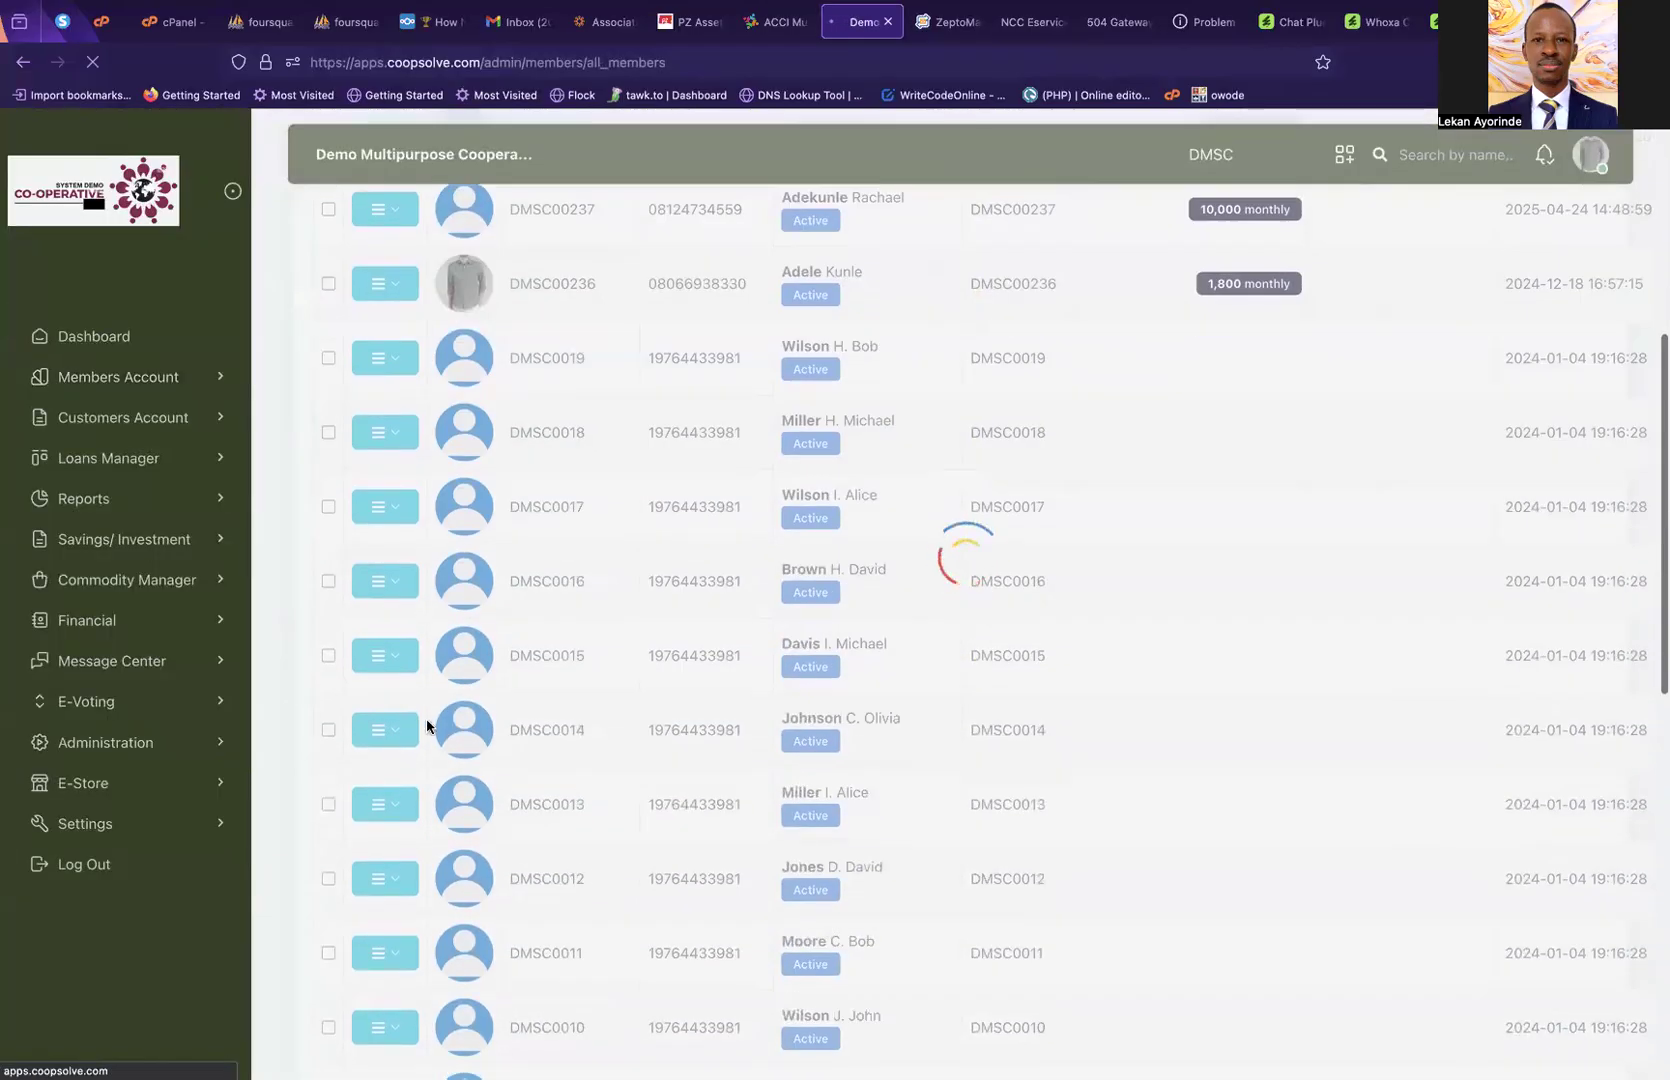
{"action": "scroll", "coordinate": [541, 852], "scroll_direction": "down", "scroll_amount": 10}
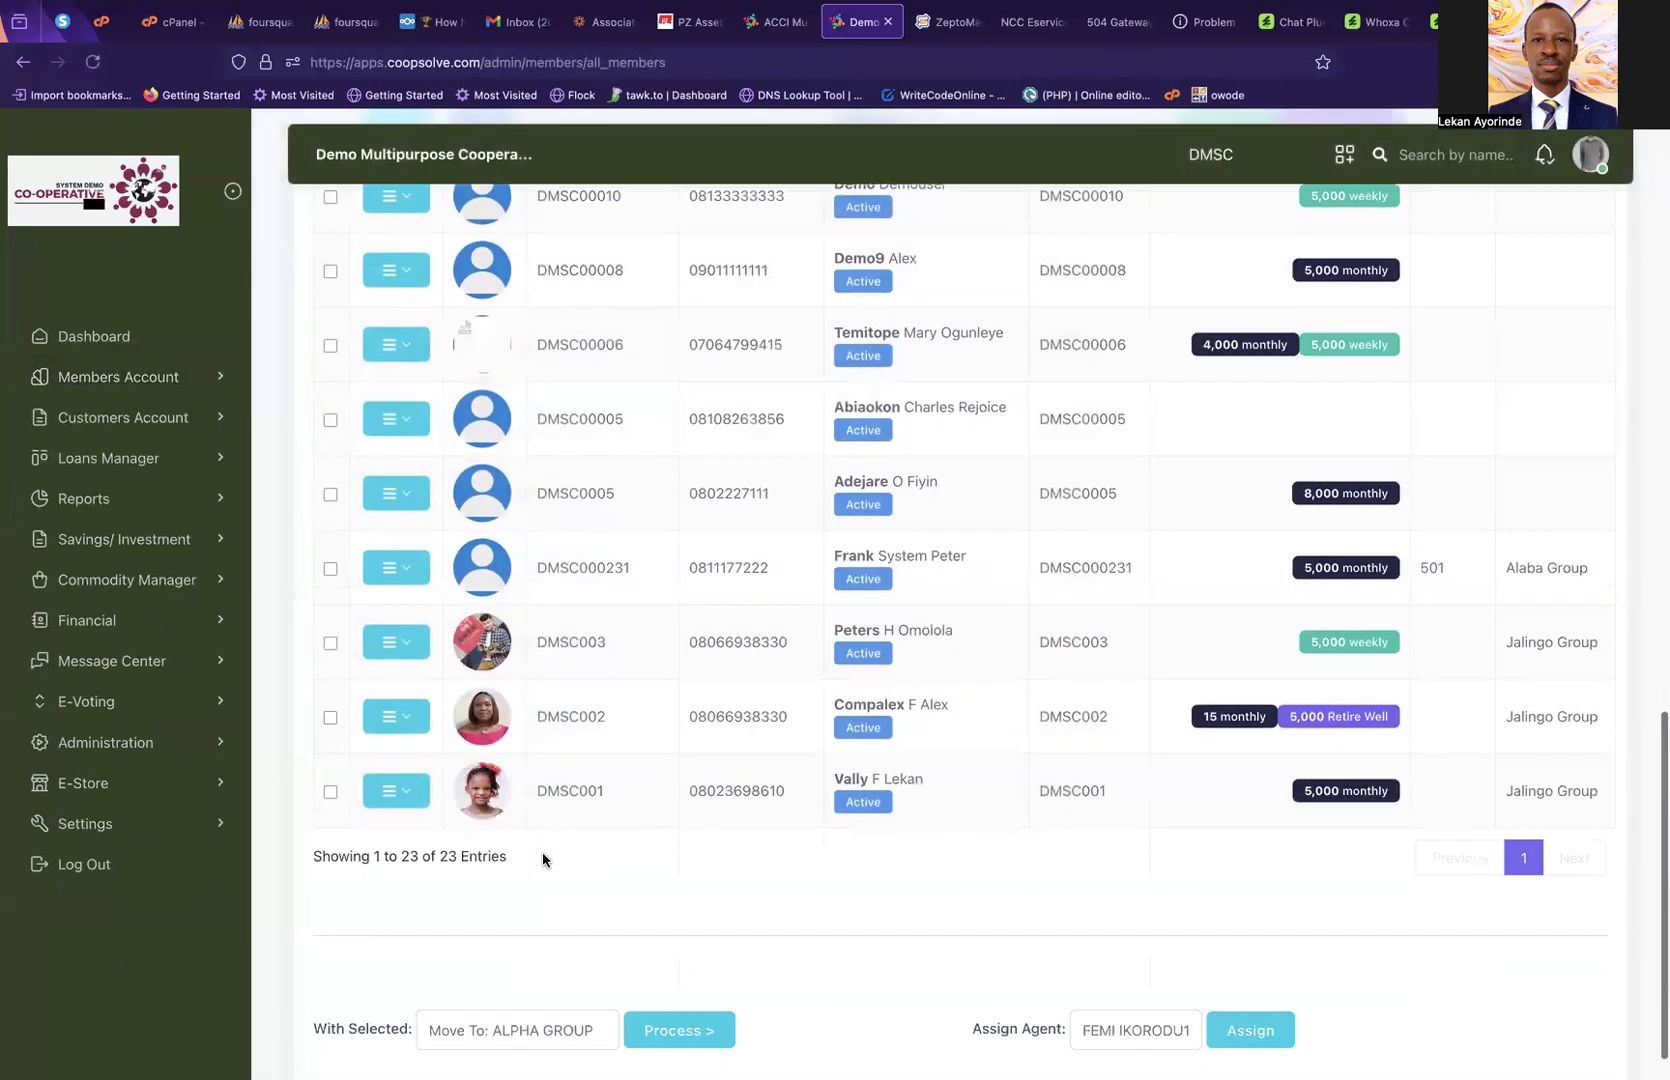
{"action": "left_click", "coordinate": [396, 421]}
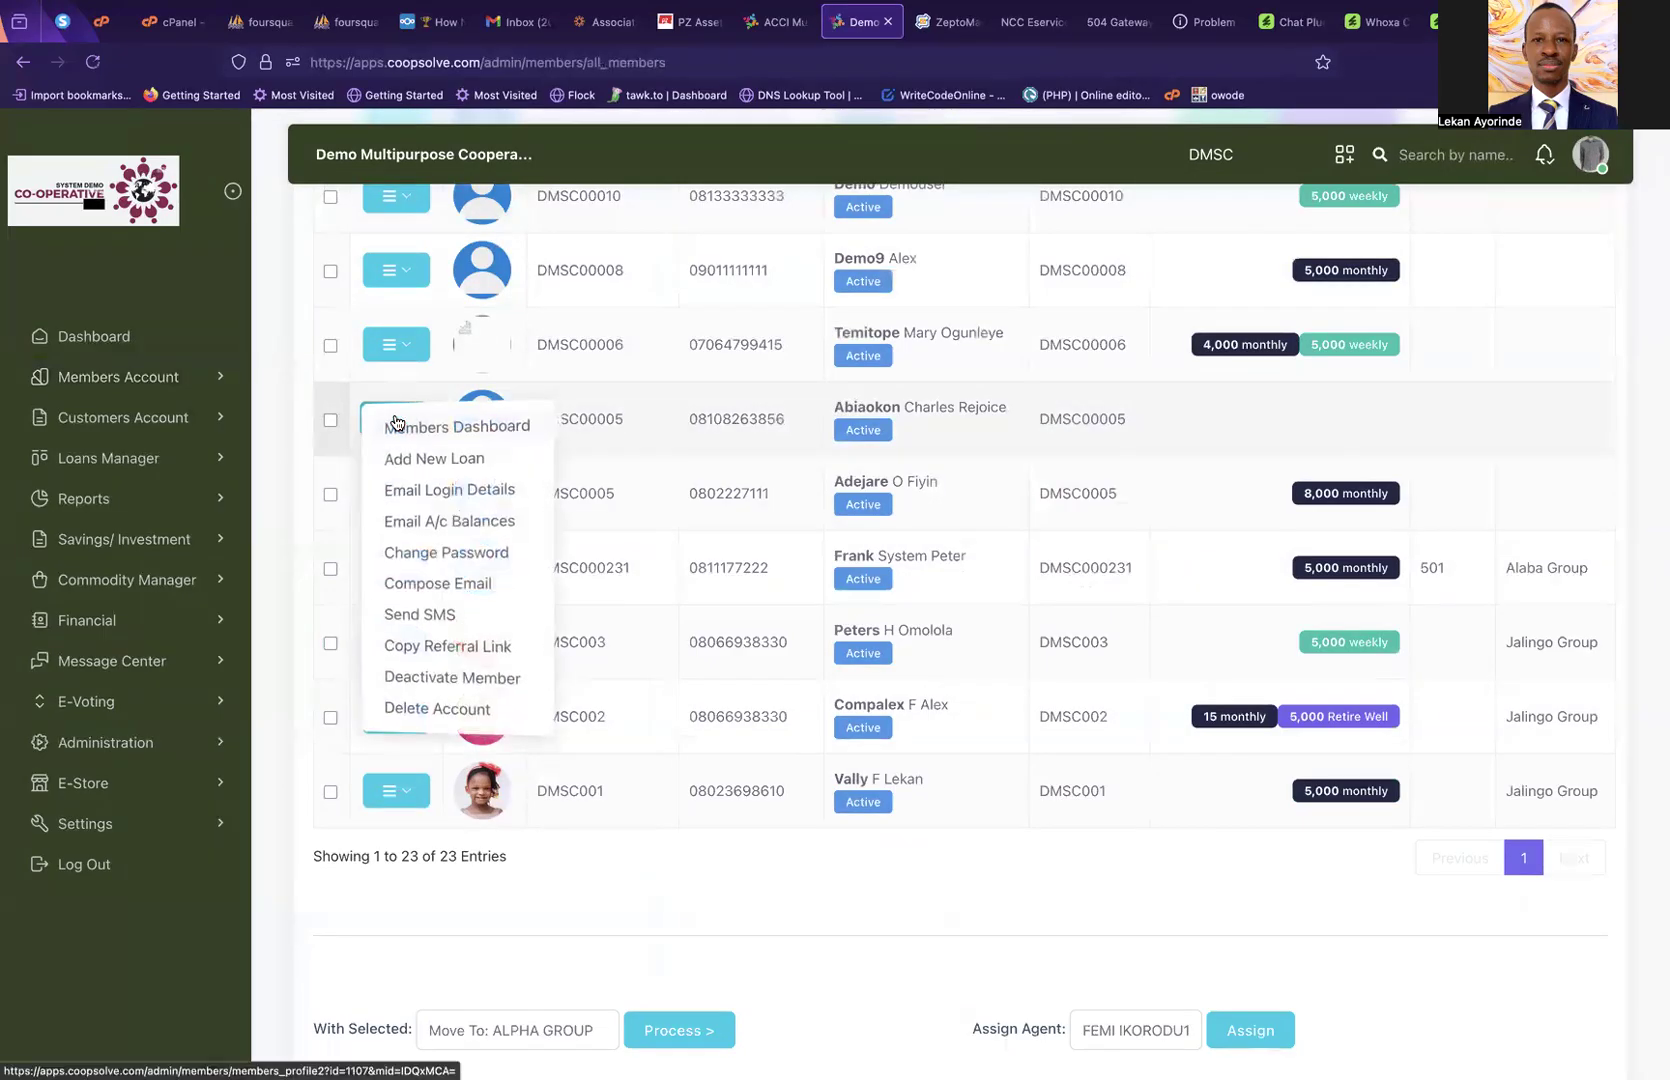
{"action": "left_click", "coordinate": [444, 430]}
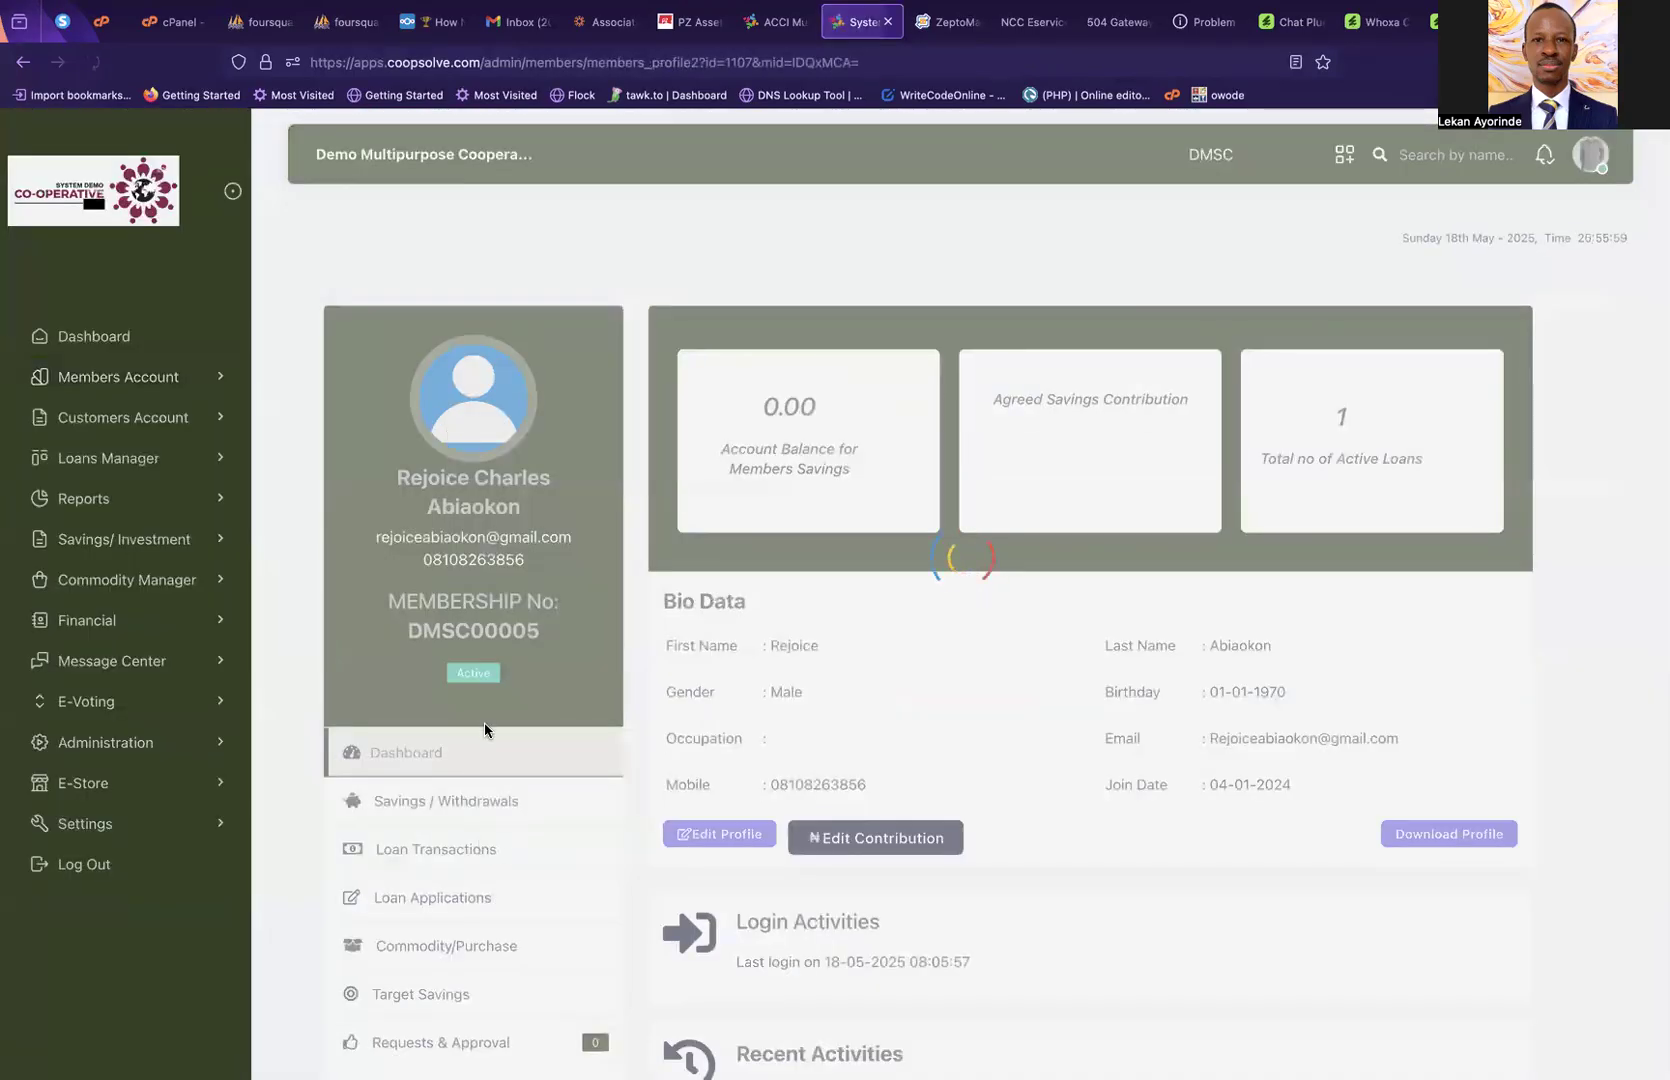
{"action": "scroll", "coordinate": [440, 720], "scroll_direction": "down", "scroll_amount": 3}
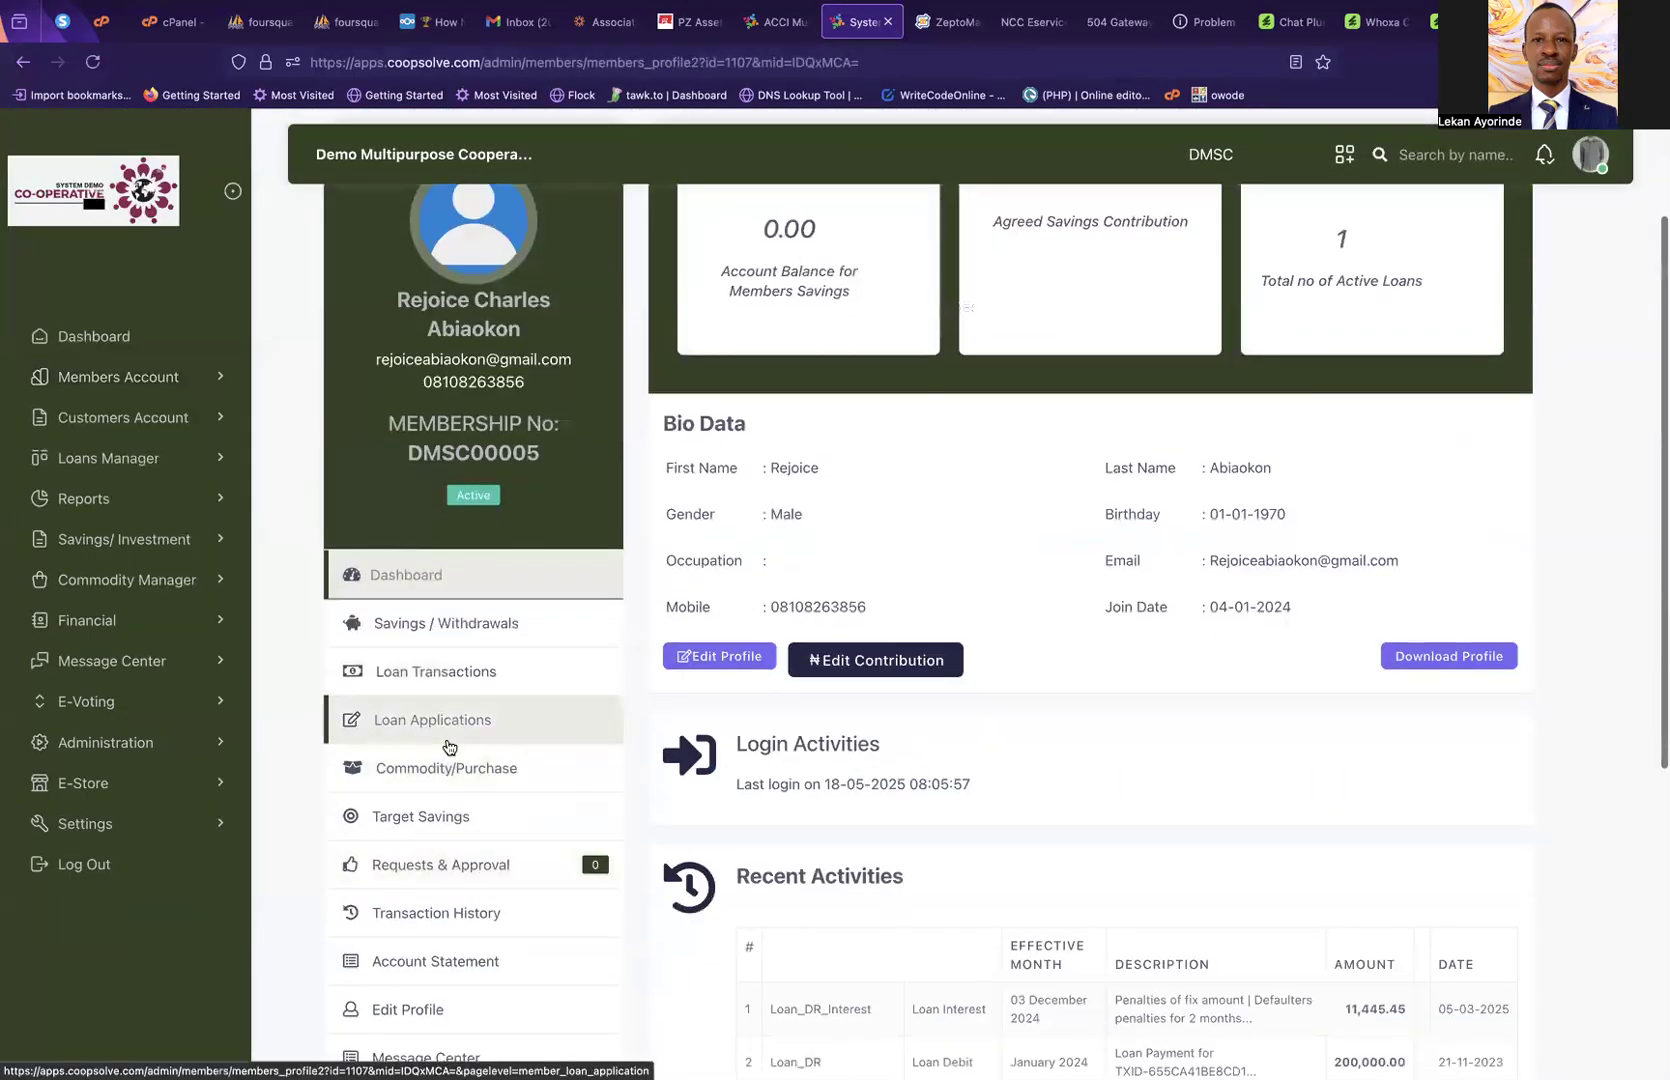
{"action": "left_click", "coordinate": [441, 634]}
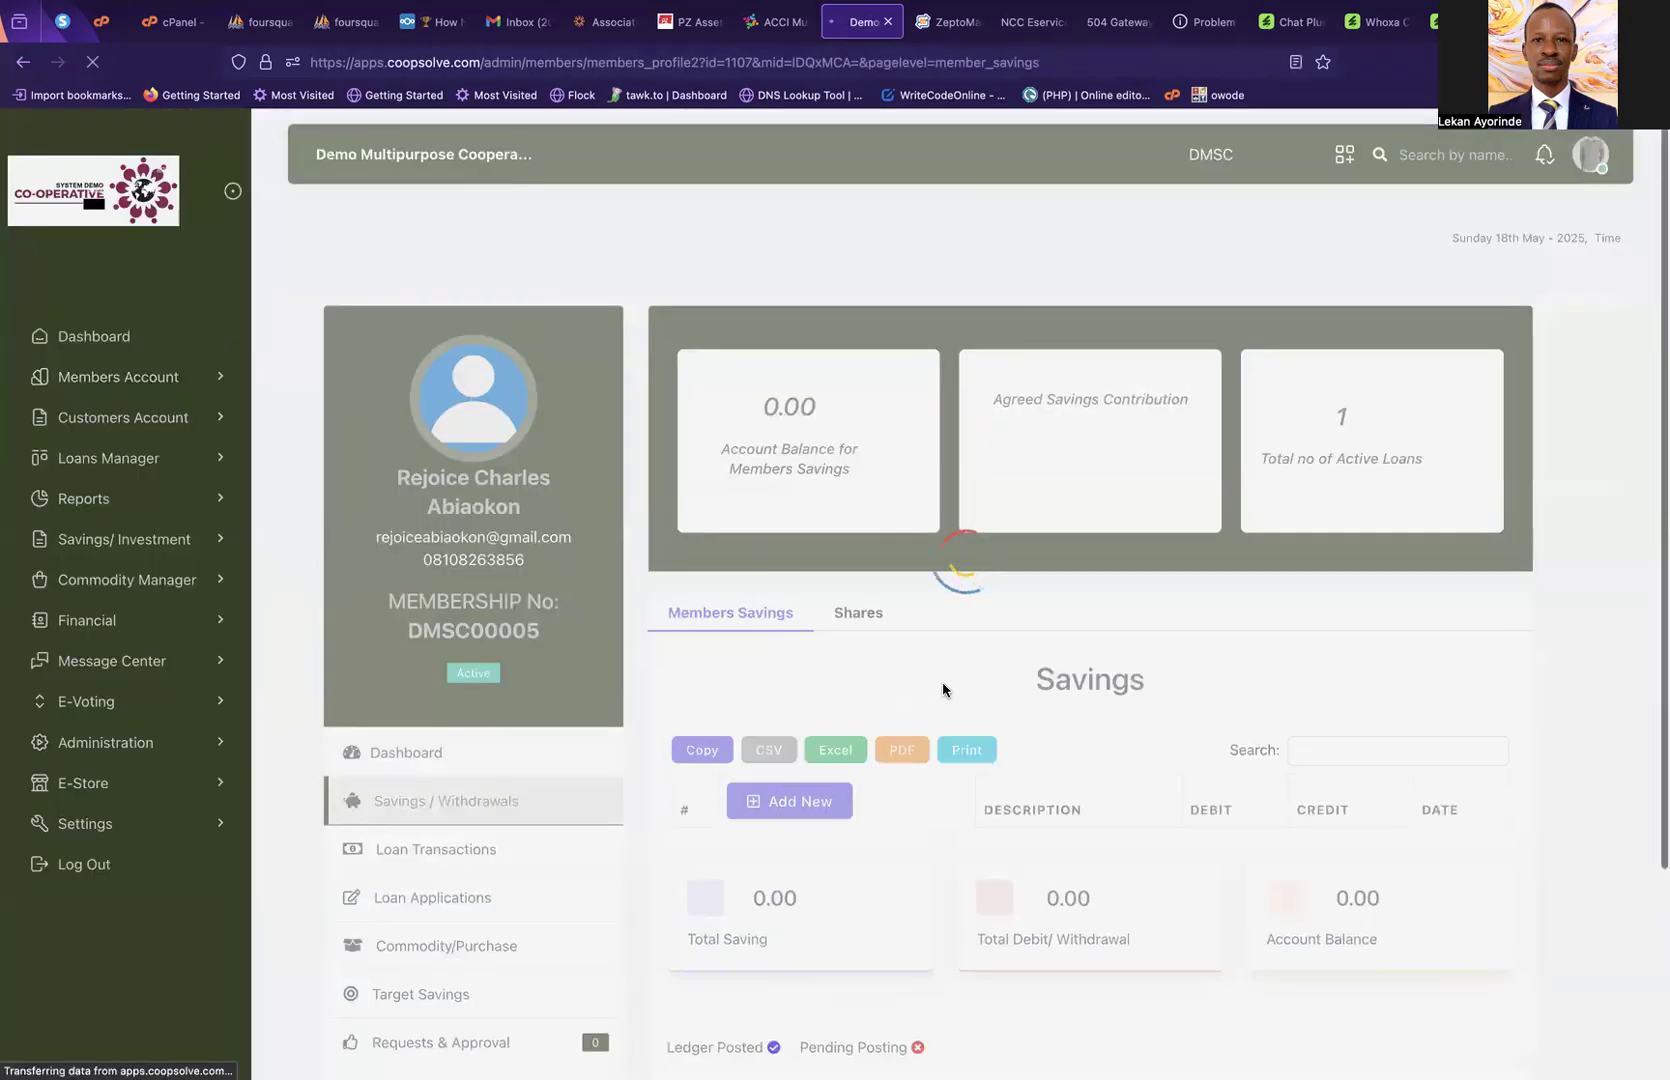
{"action": "left_click", "coordinate": [773, 800]}
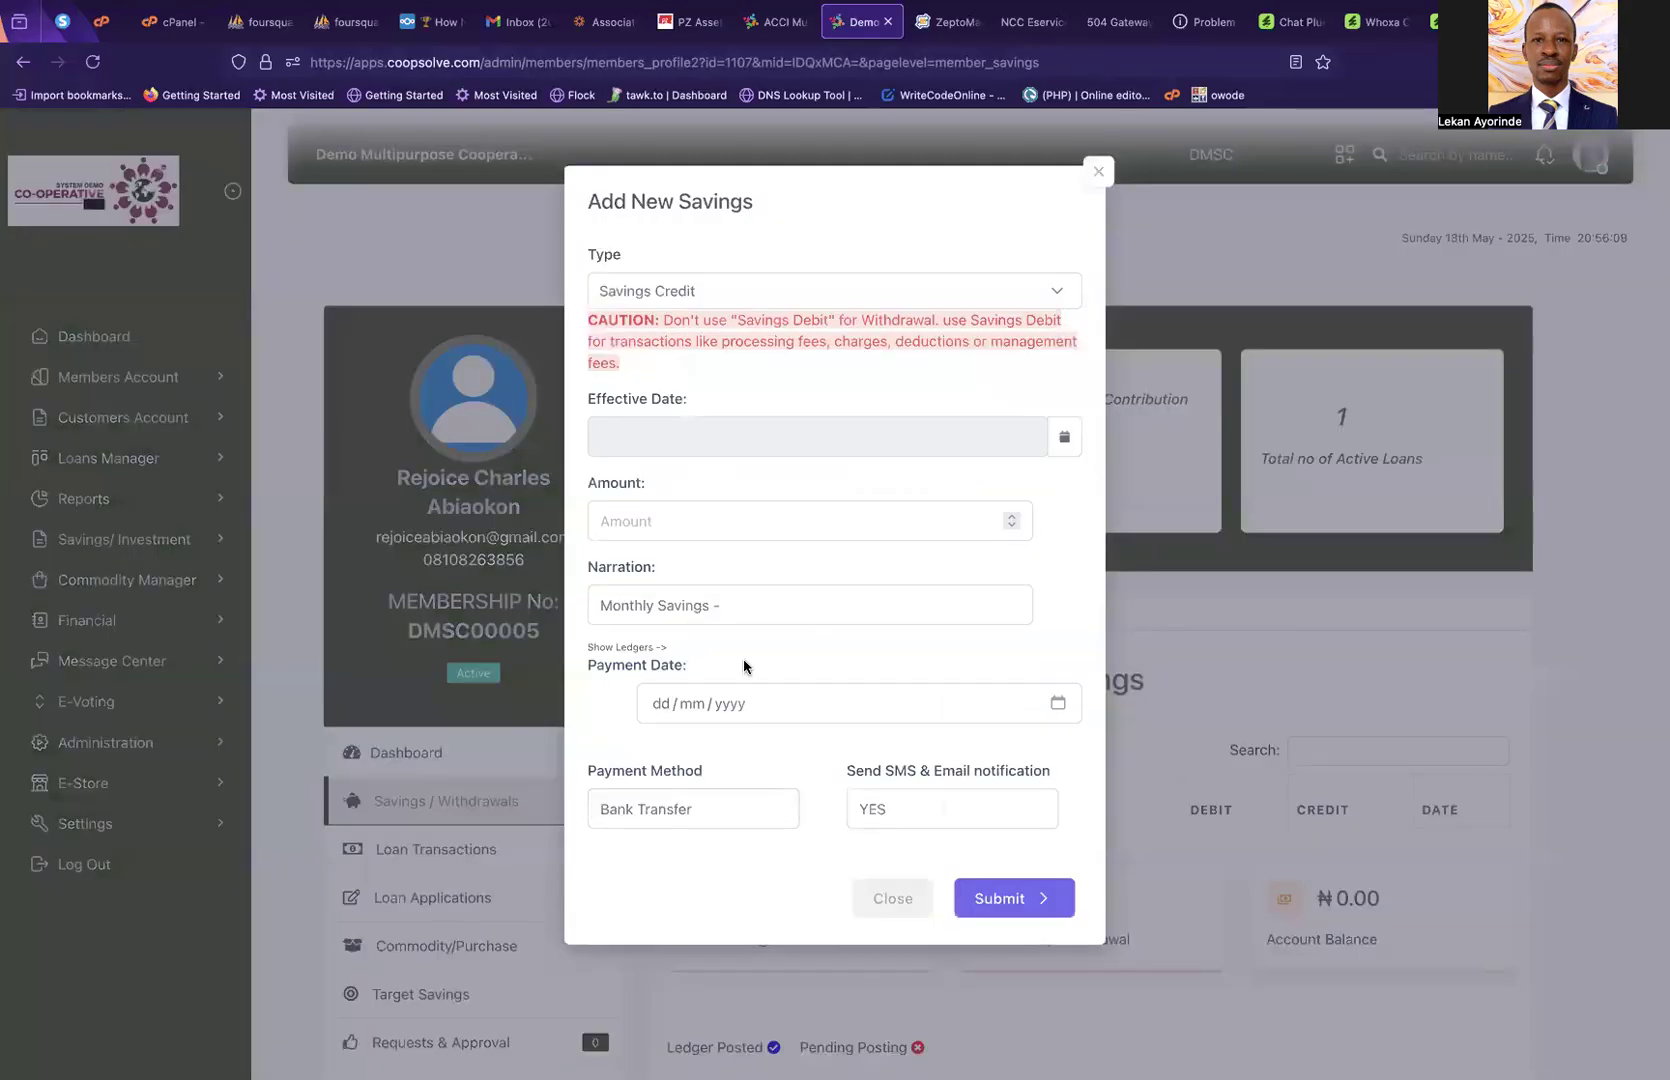
{"action": "left_click", "coordinate": [760, 292]}
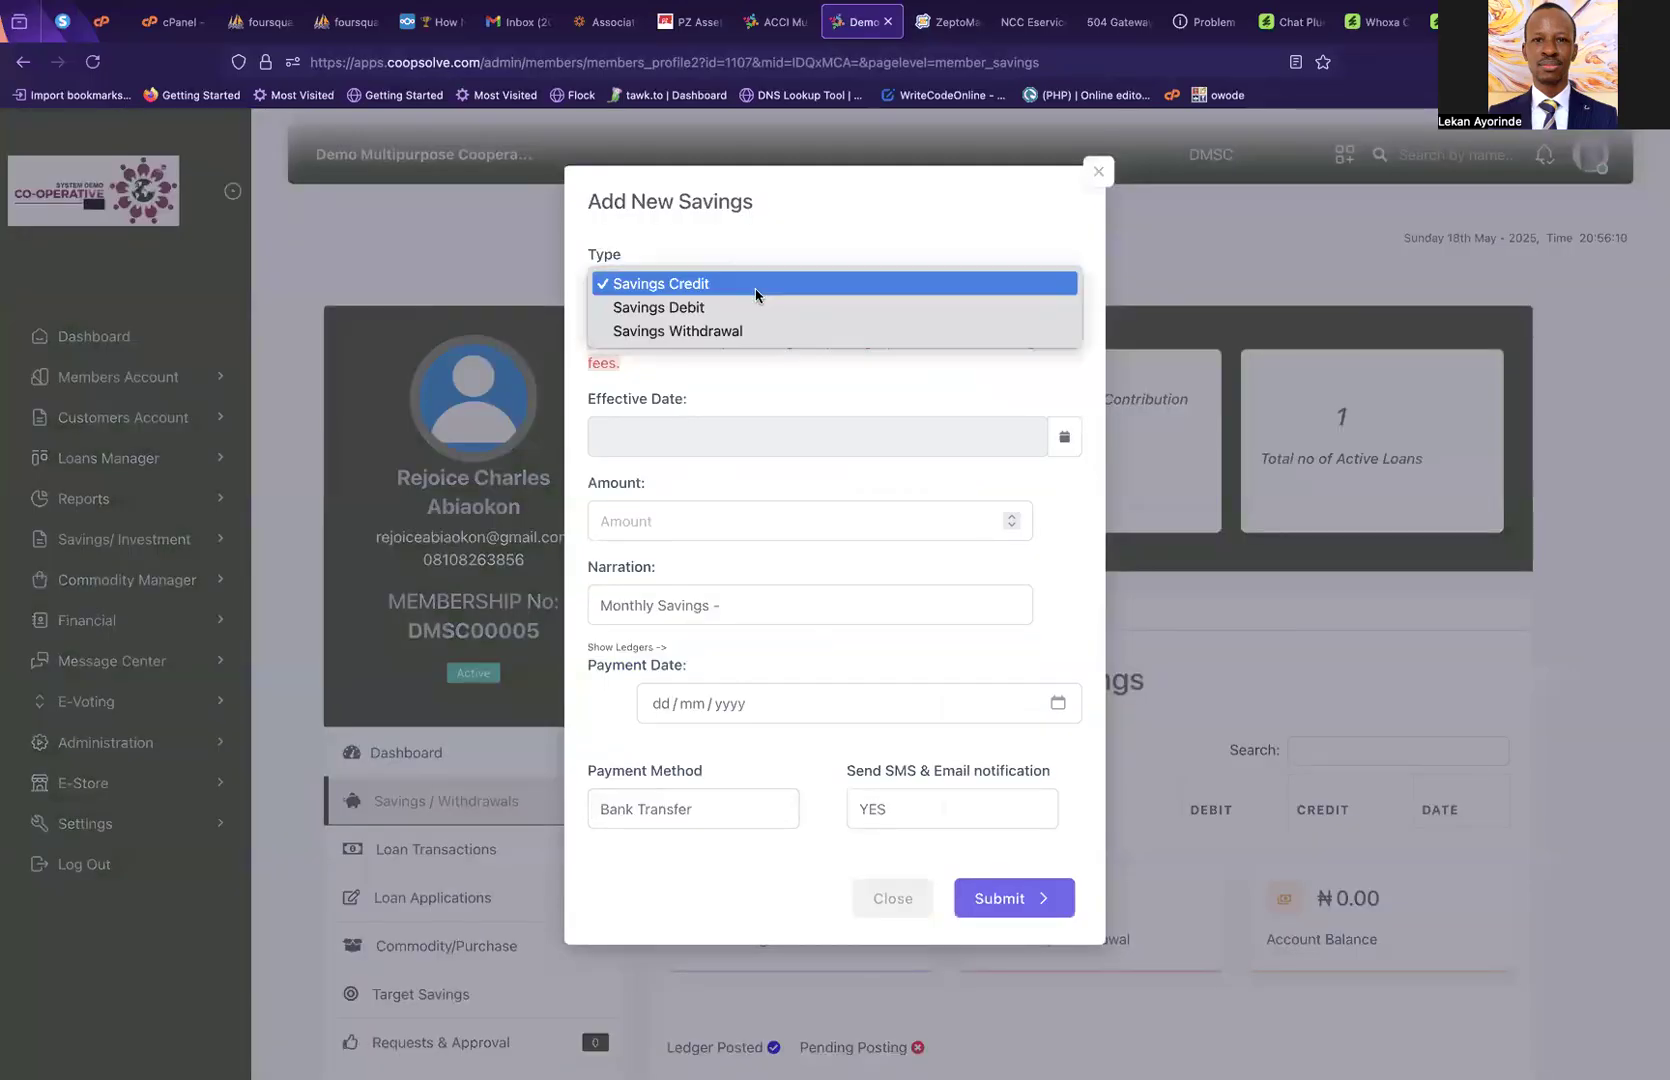
{"action": "left_click", "coordinate": [690, 284]}
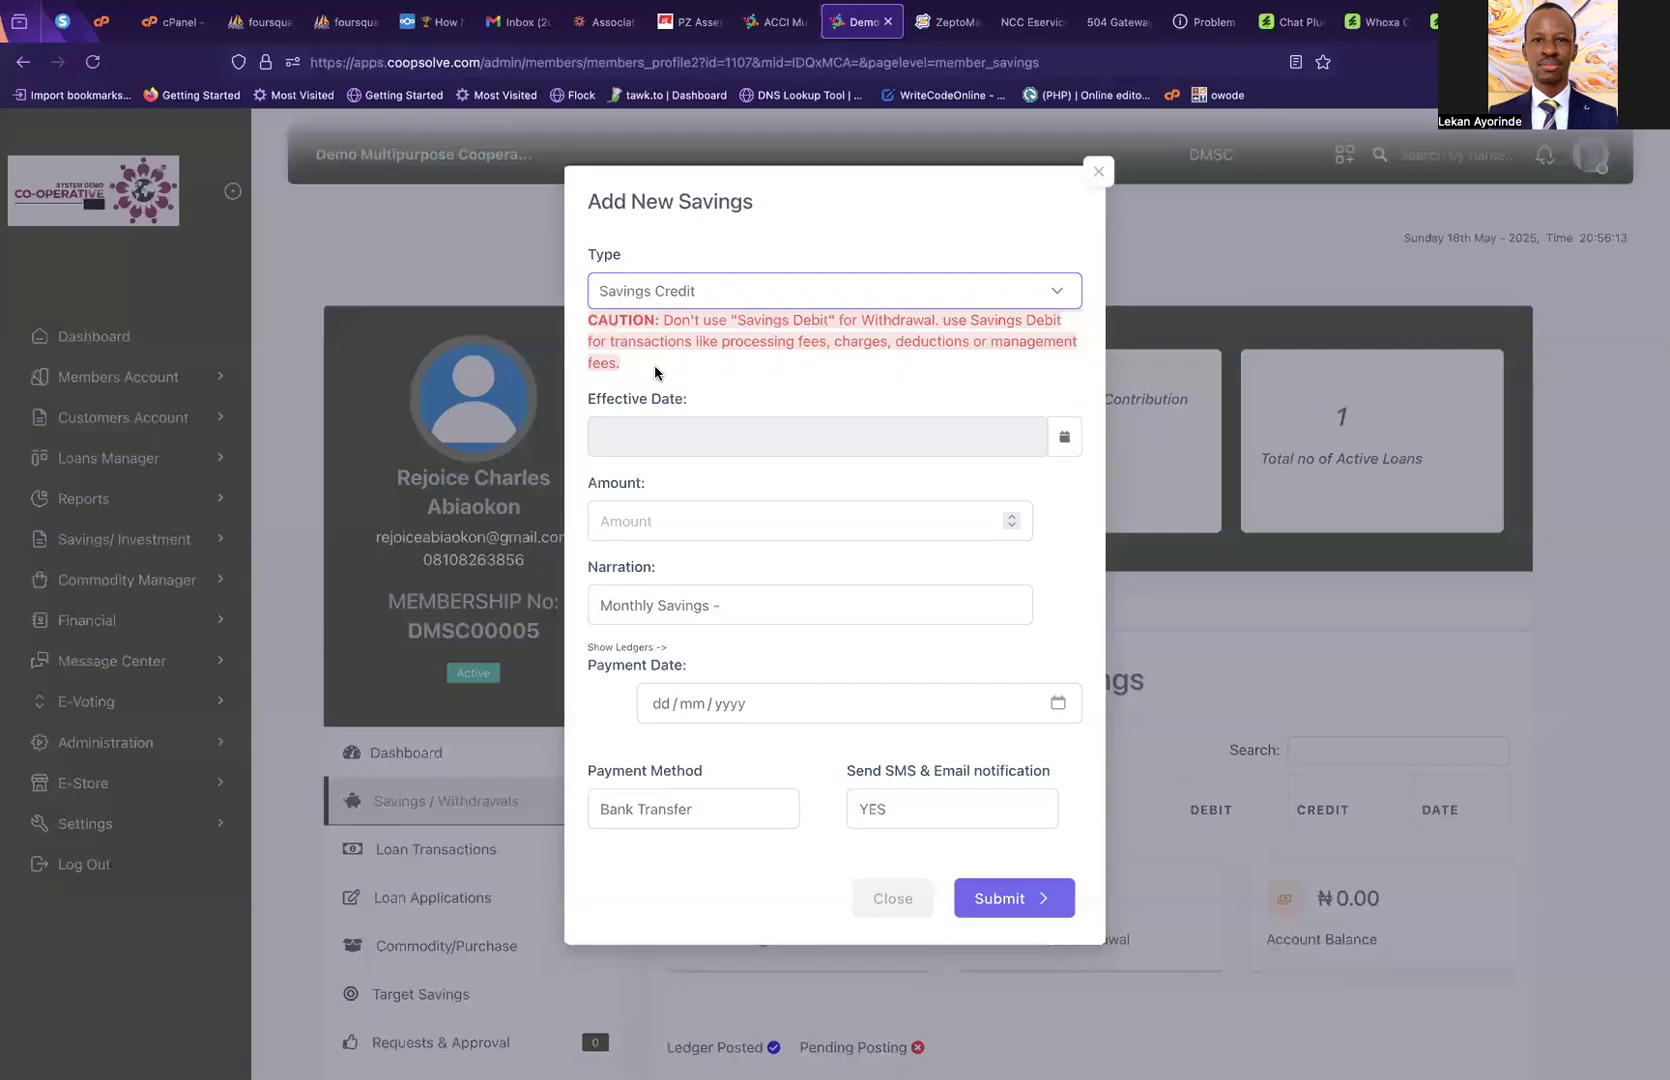
{"action": "left_click", "coordinate": [678, 440]}
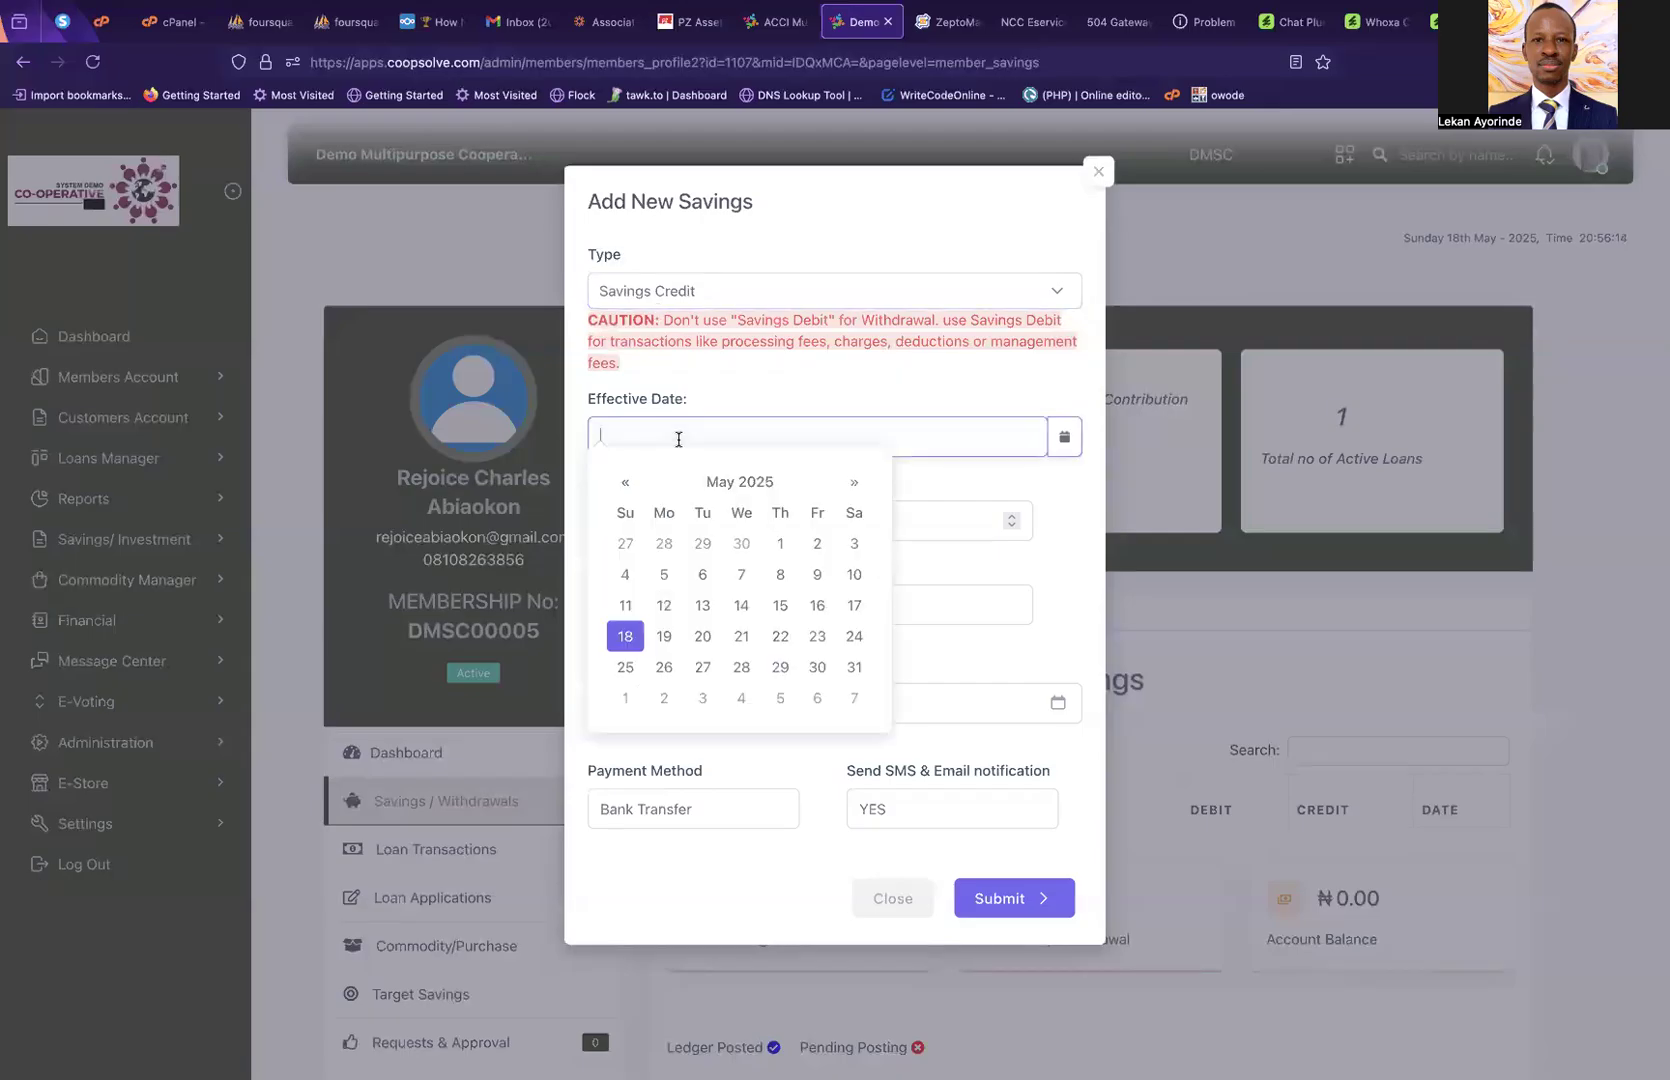
{"action": "left_click", "coordinate": [703, 605]}
{"action": "left_click", "coordinate": [1040, 660]}
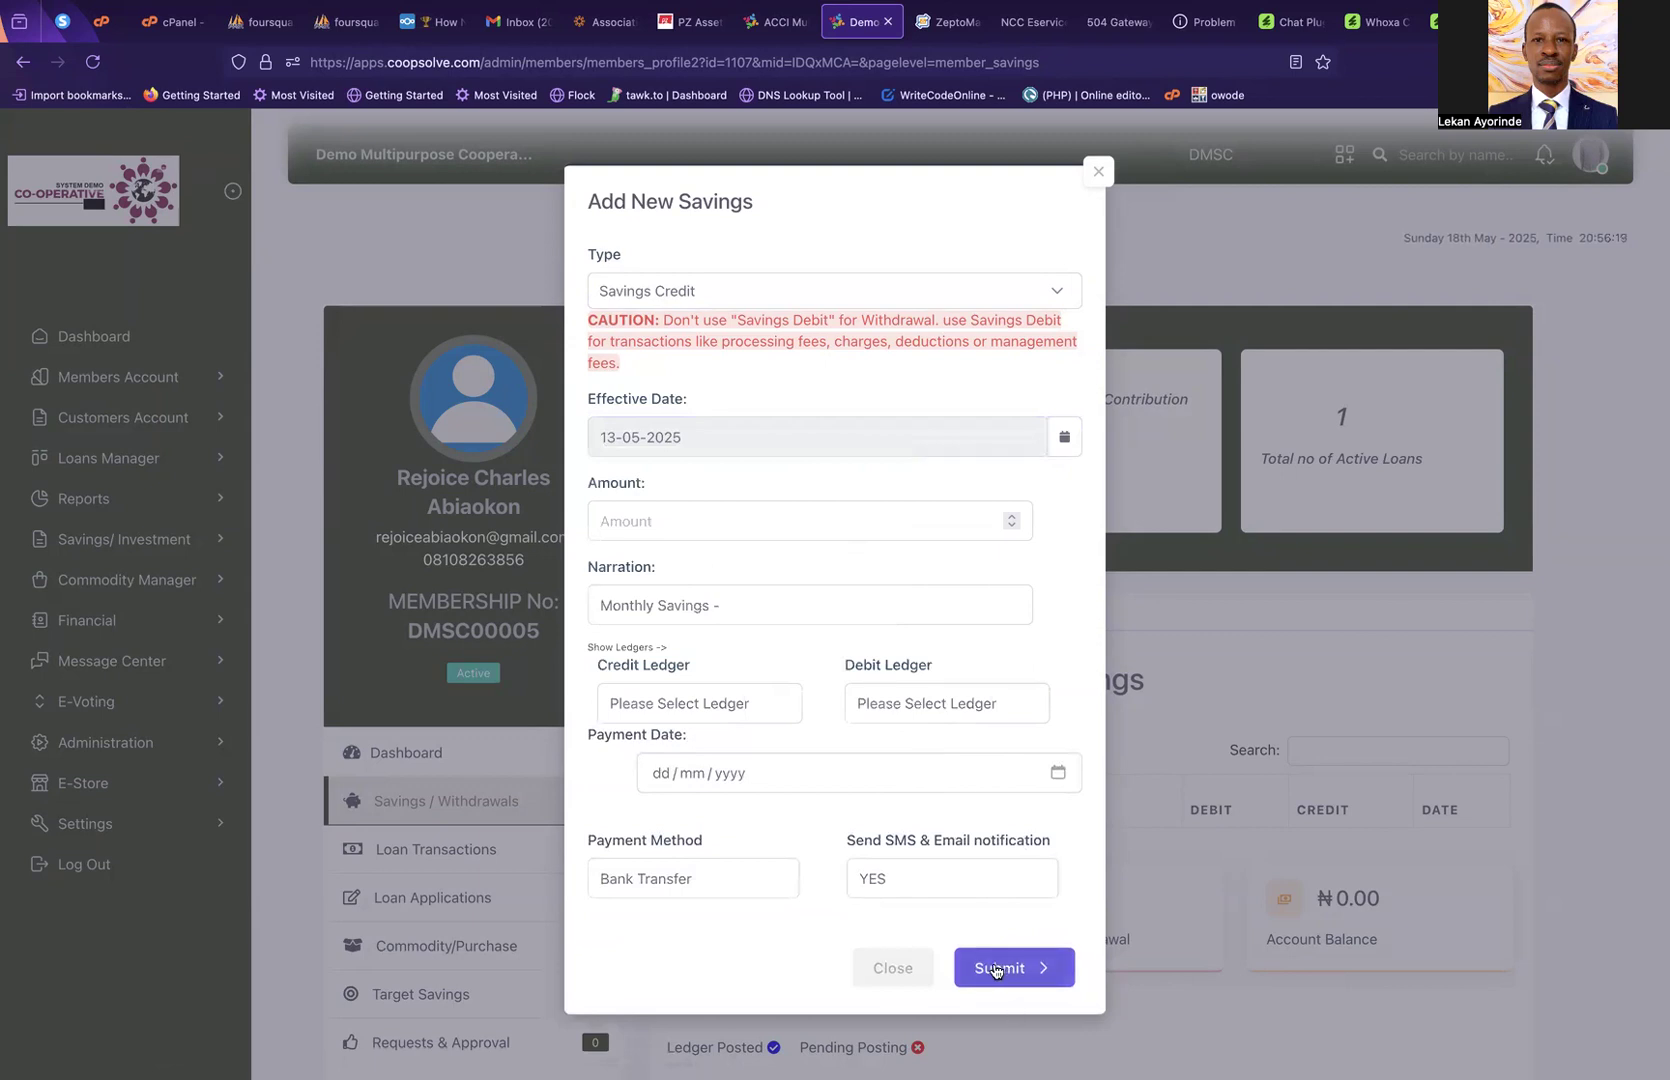
{"action": "left_click", "coordinate": [1098, 172]}
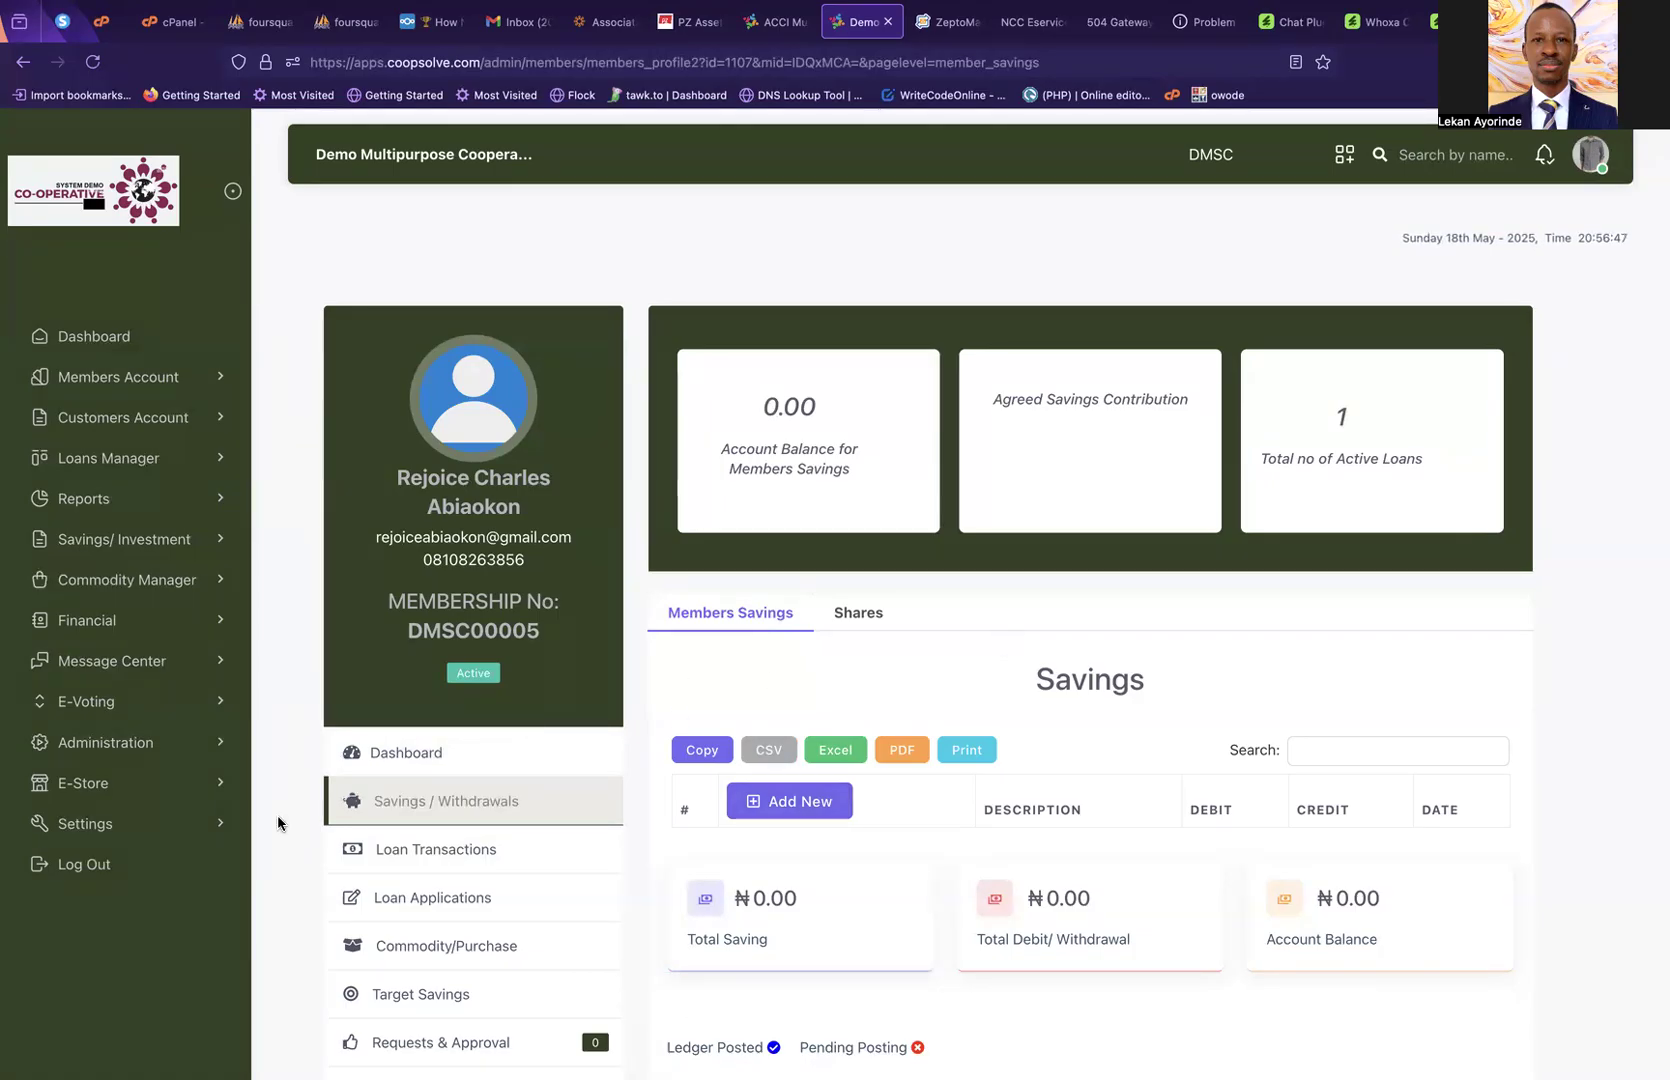
Open the administration page for importing savings data
{"action": "left_click", "coordinate": [158, 745]}
{"action": "scroll", "coordinate": [158, 750], "scroll_direction": "down", "scroll_amount": 2}
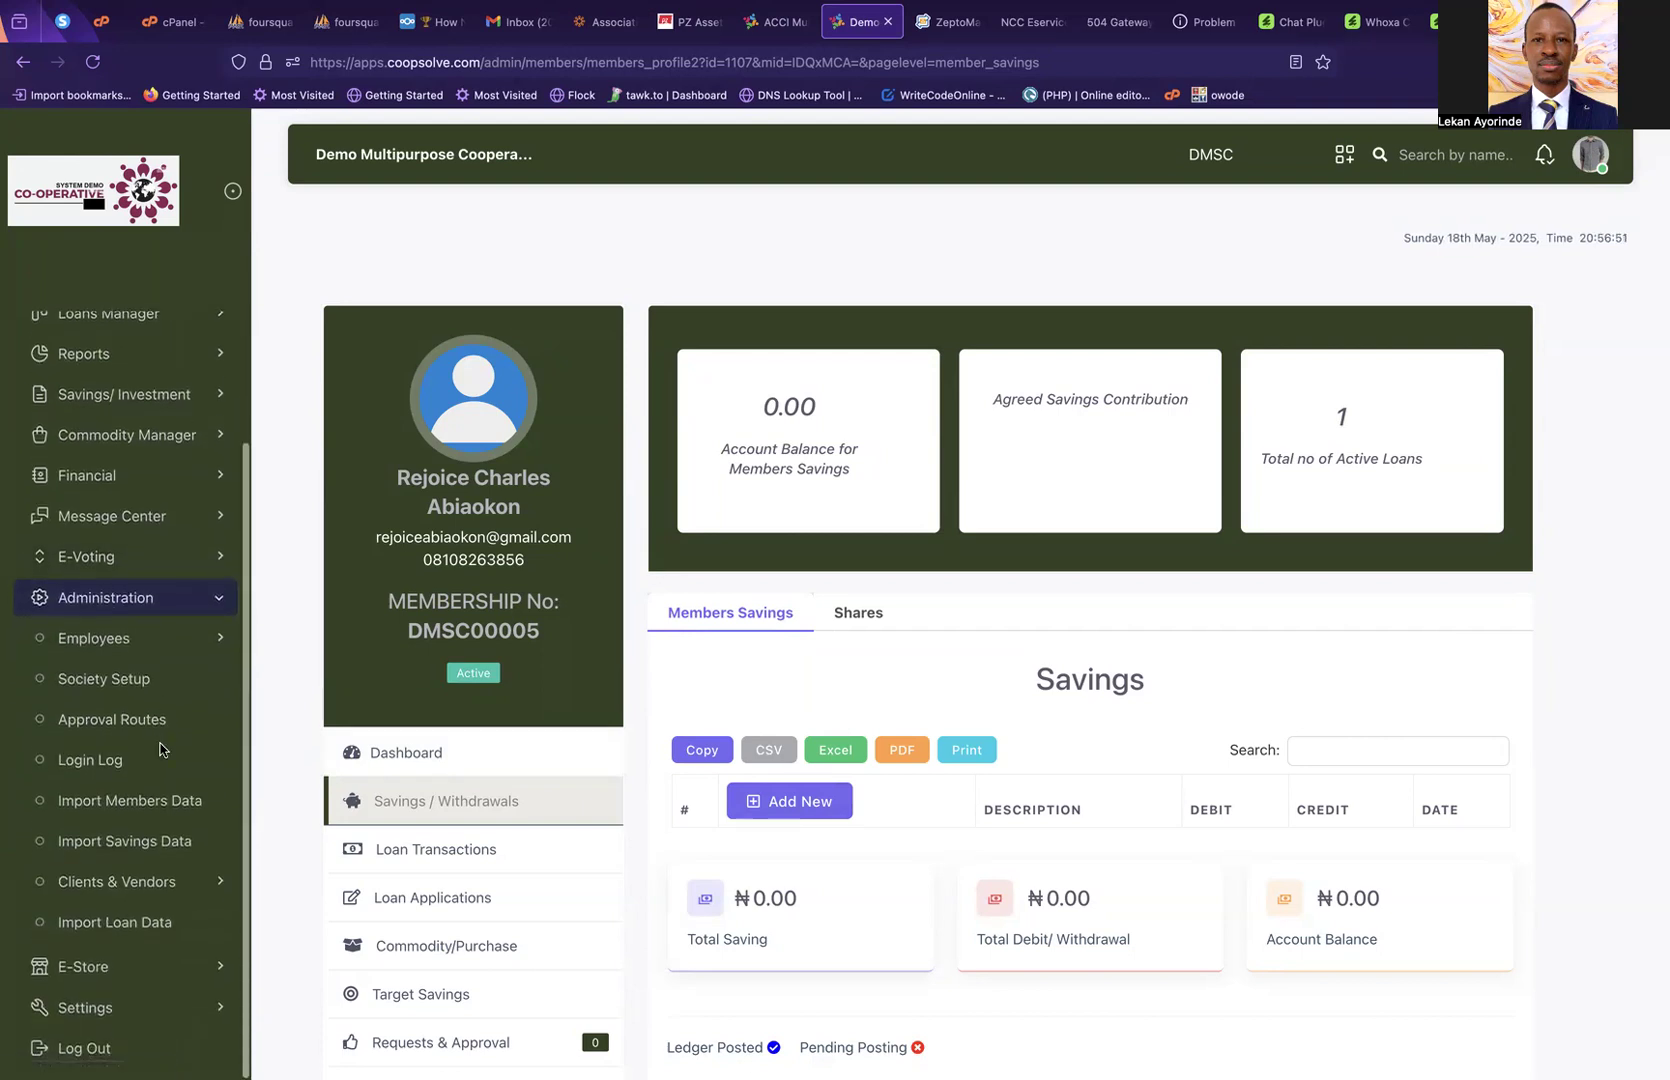
{"action": "left_click", "coordinate": [115, 850]}
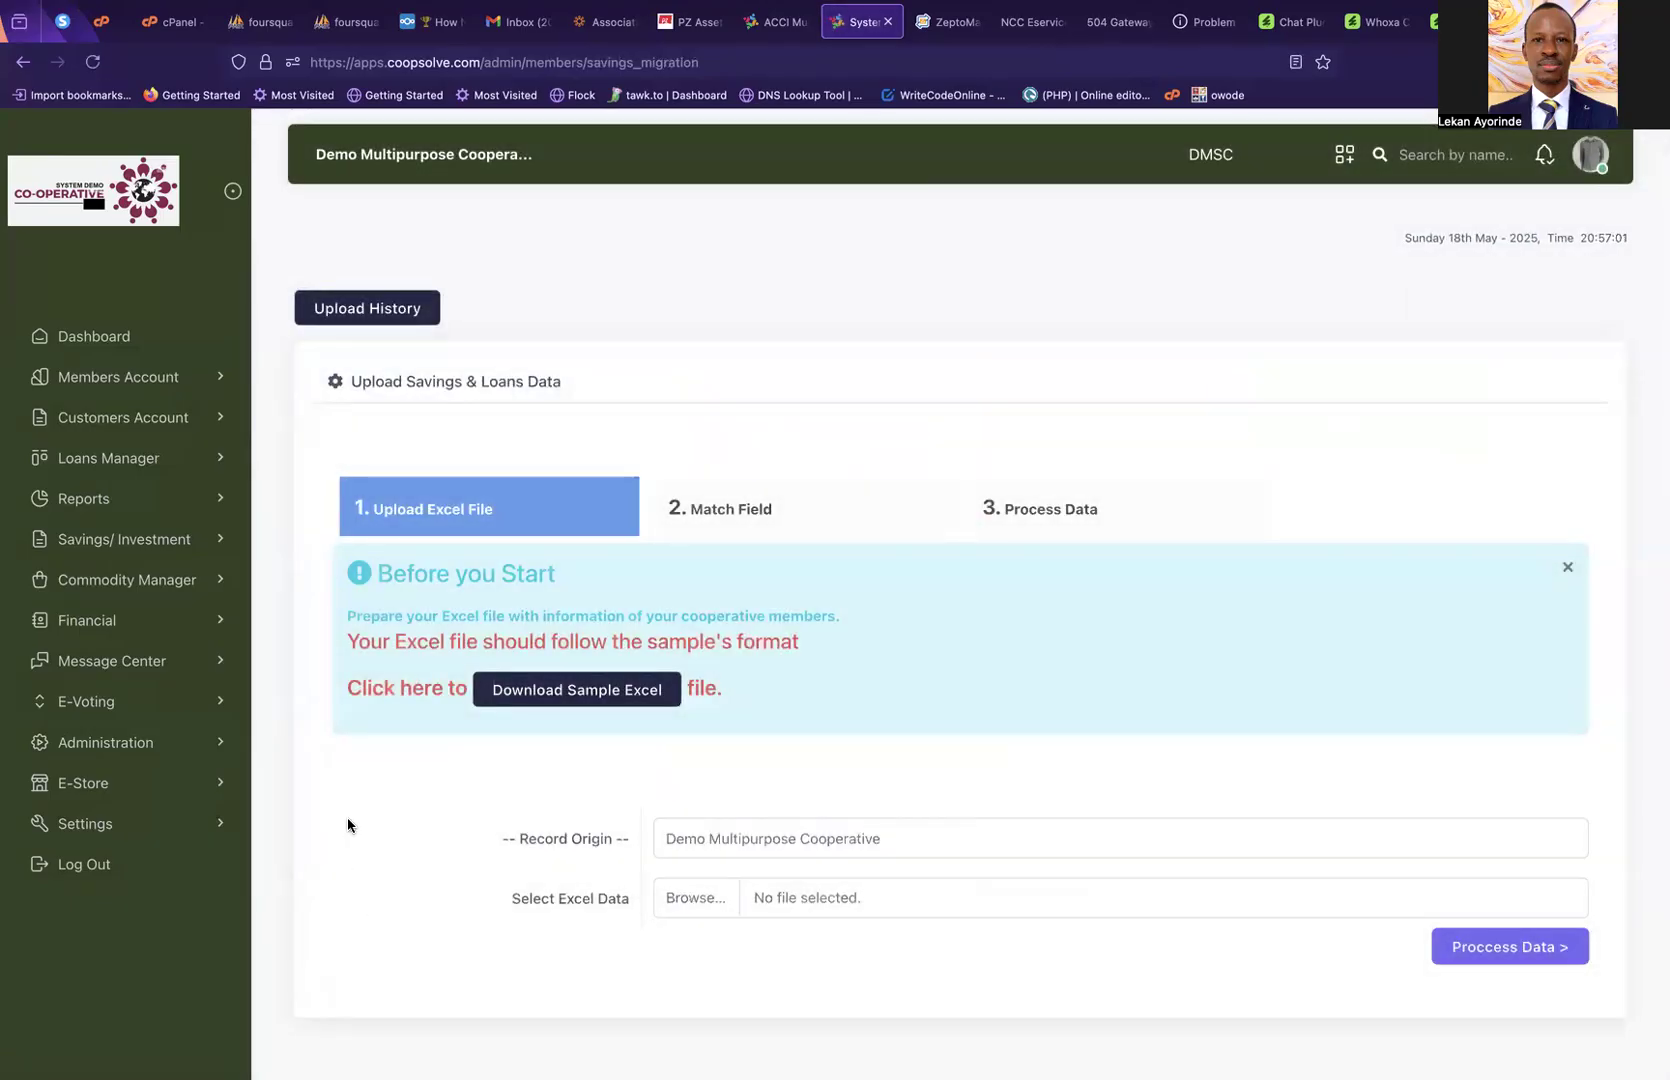
Read the import instructions and download the sample Excel file for savings data
{"action": "left_click_drag", "start_coordinate": [345, 612], "coordinate": [790, 755]}
{"action": "left_click", "coordinate": [880, 707]}
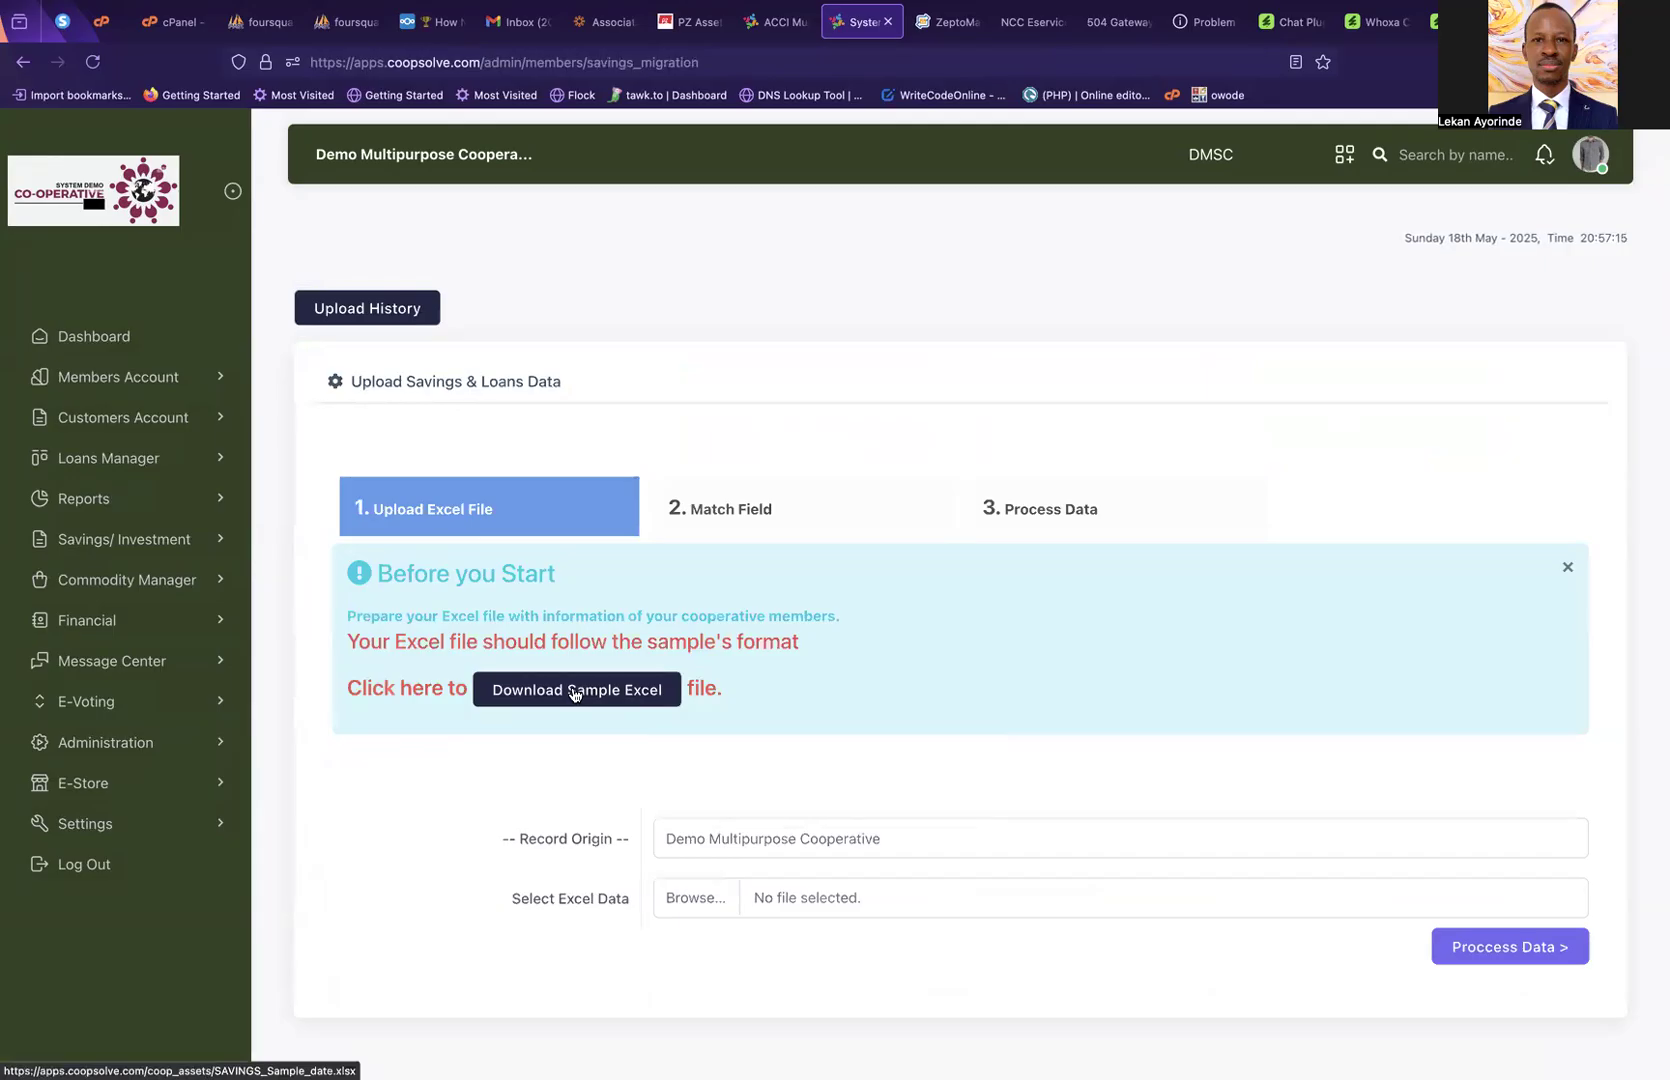
{"action": "left_click_drag", "start_coordinate": [339, 693], "coordinate": [464, 691]}
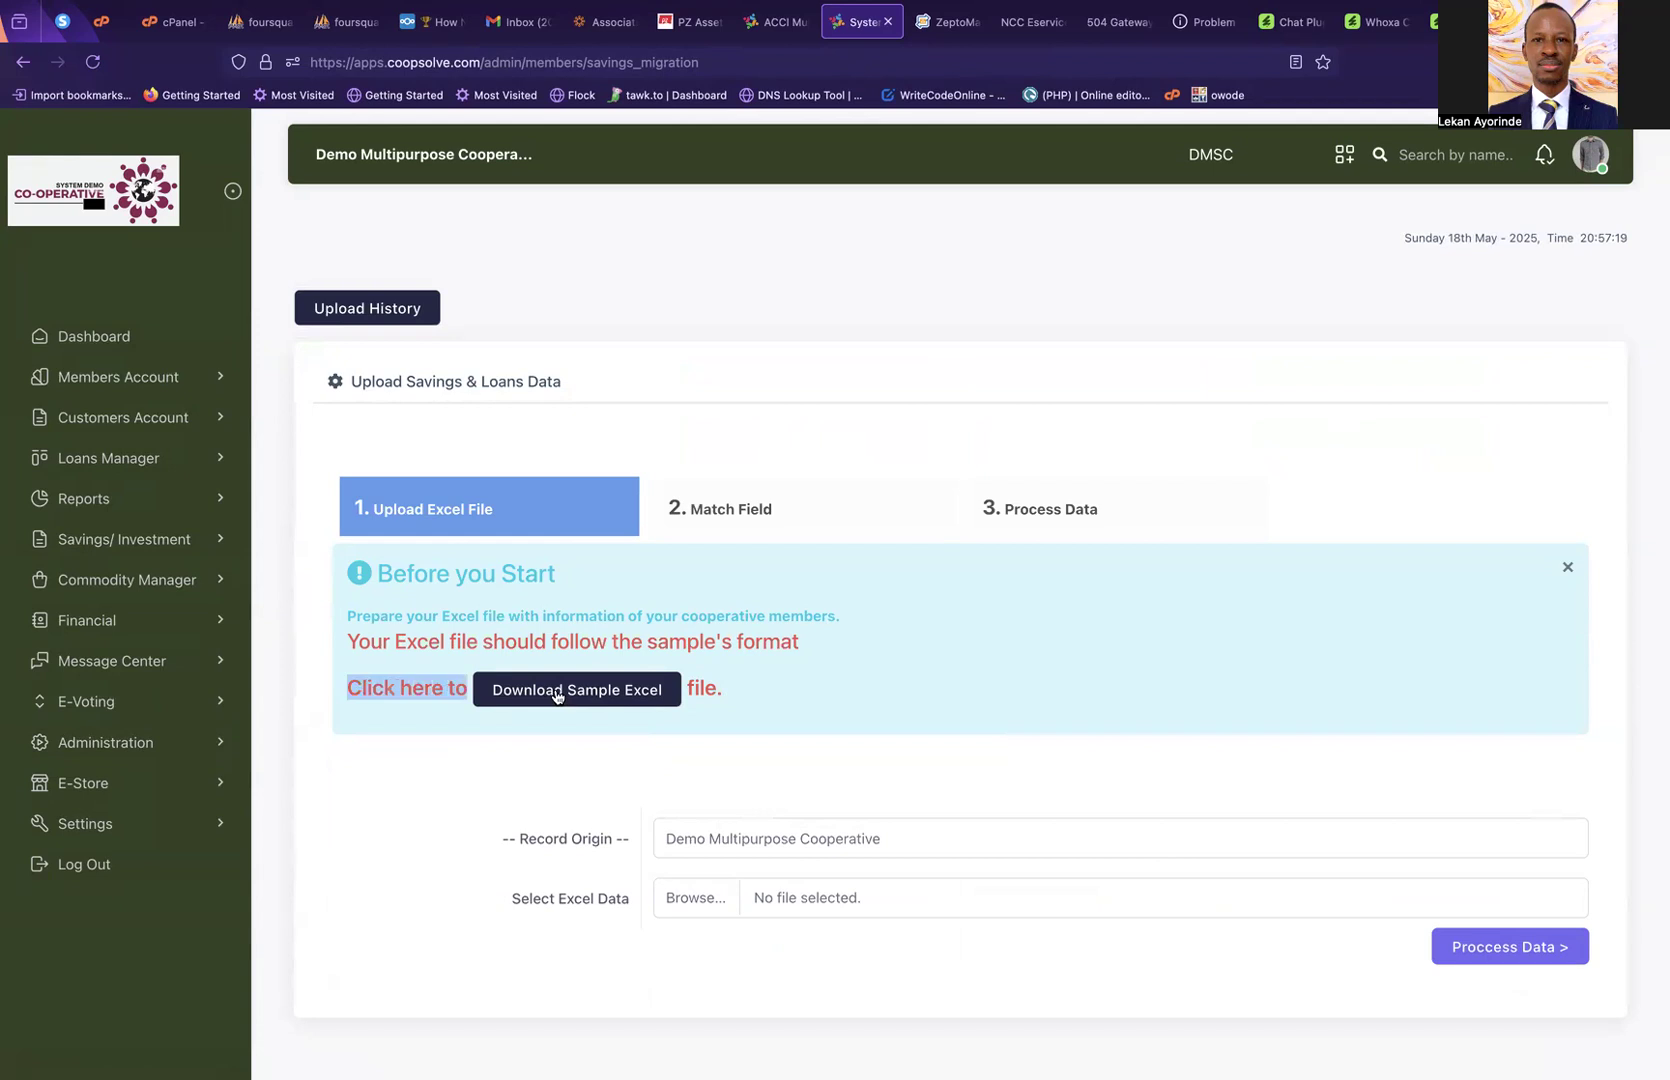
{"action": "left_click", "coordinate": [801, 693]}
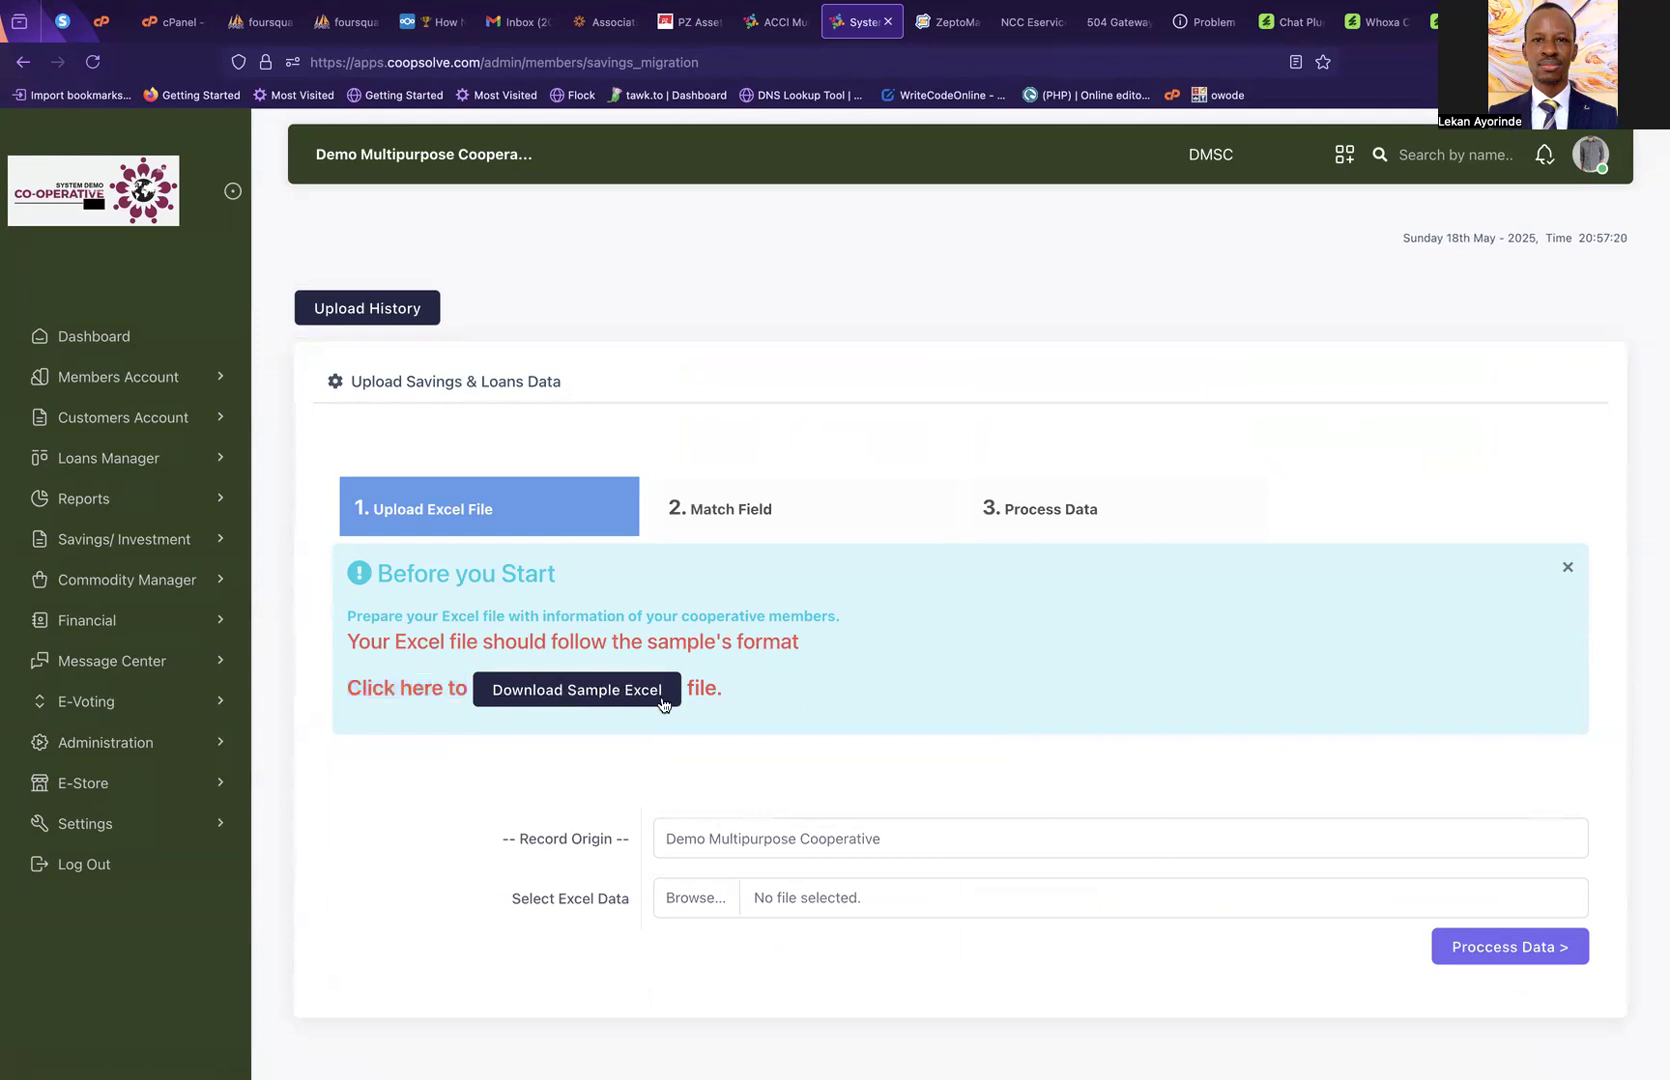
{"action": "left_click", "coordinate": [597, 690]}
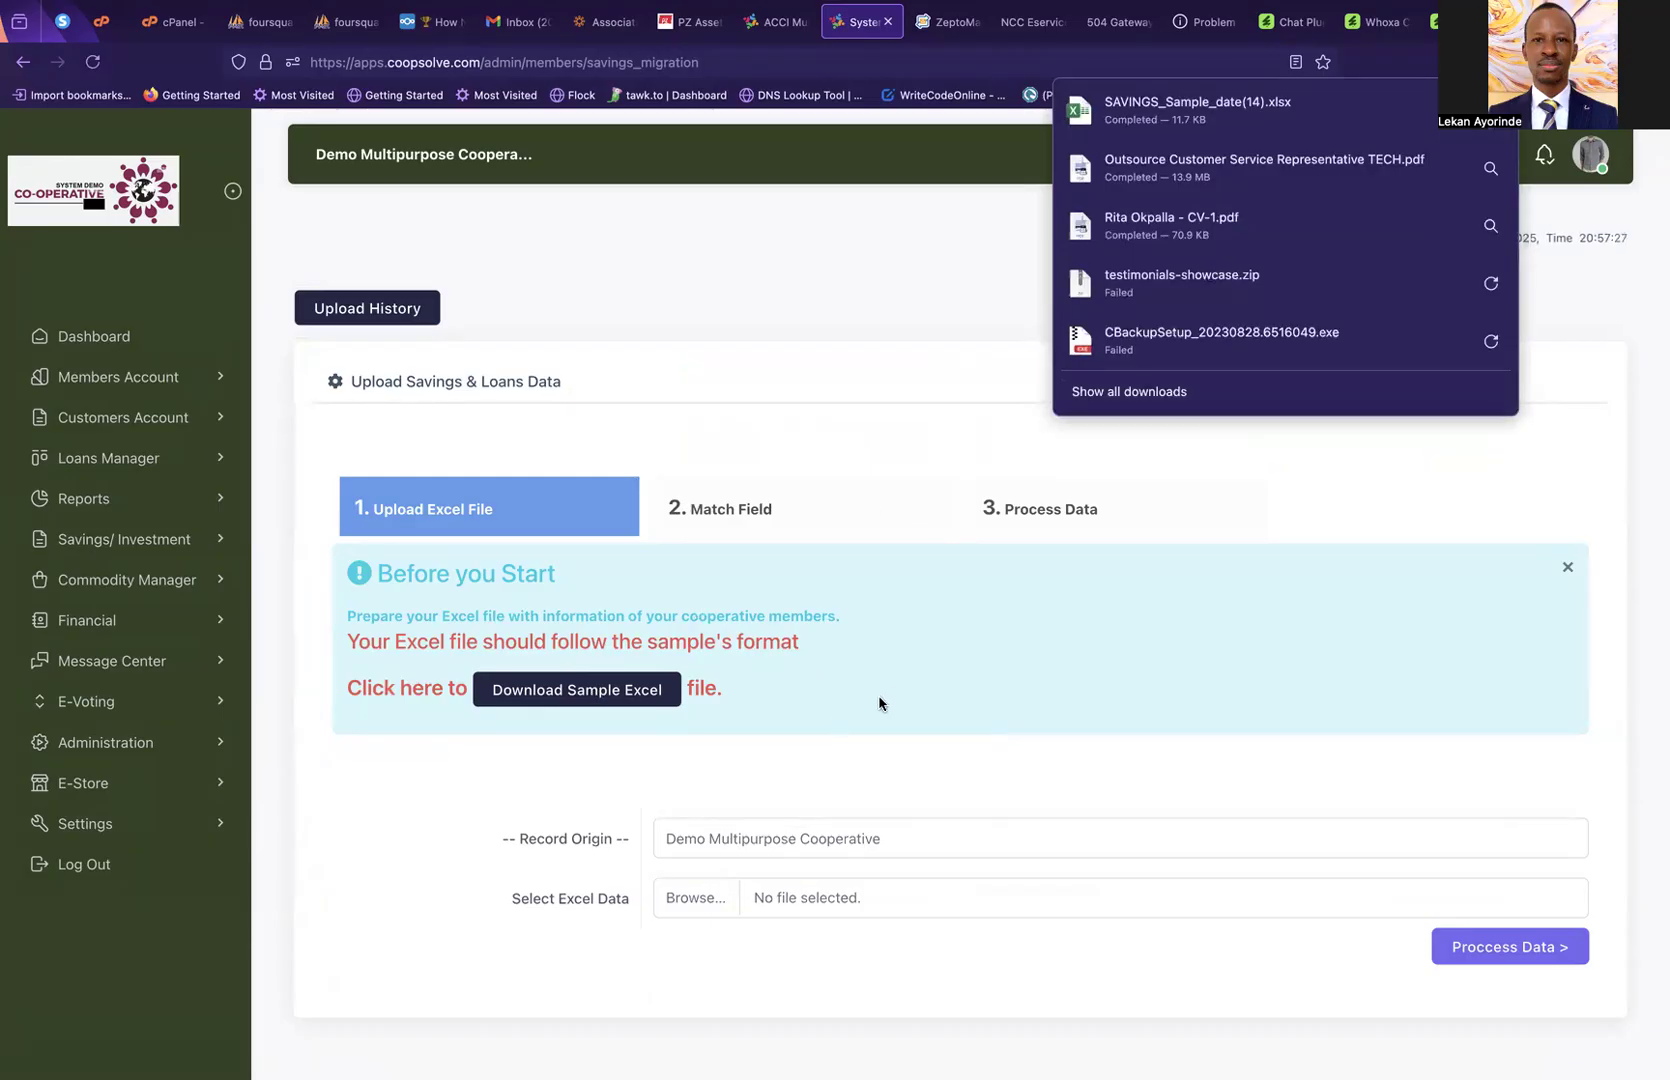
{"action": "left_click", "coordinate": [1024, 701]}
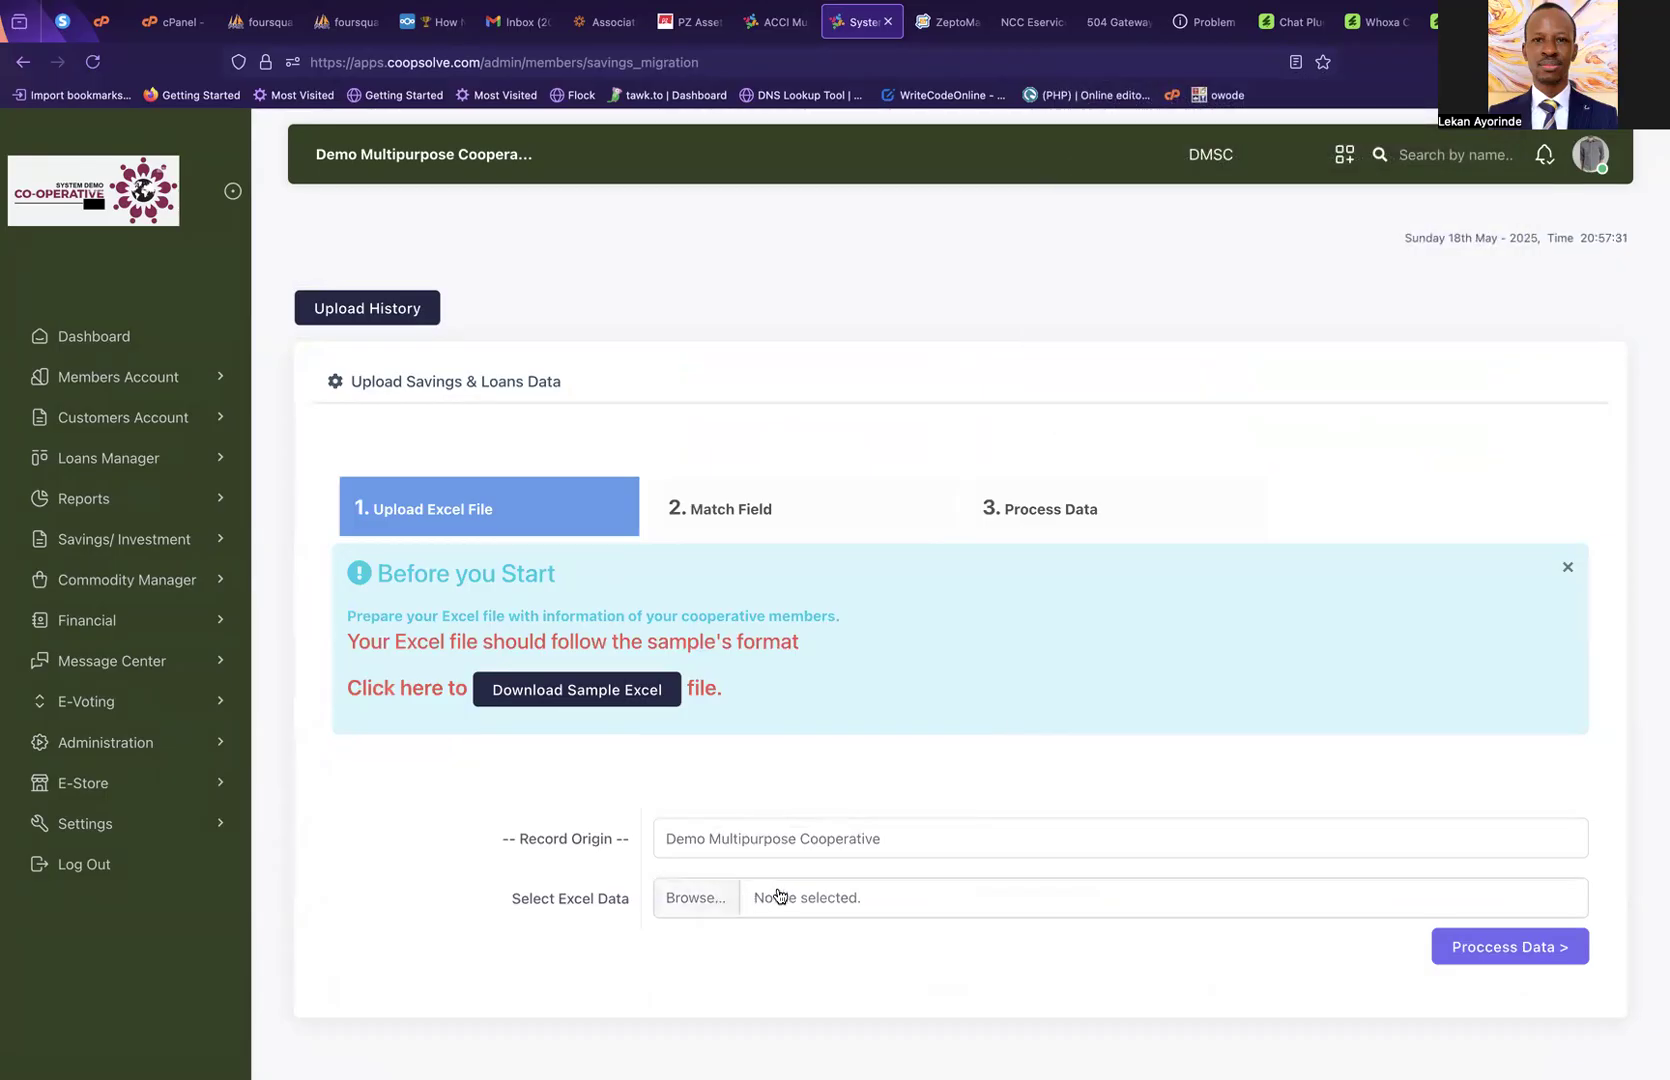
Select SAVINGS_Sample_date(14).xlsx from Downloads as the Excel data and process it for field matching
{"action": "left_click", "coordinate": [705, 901]}
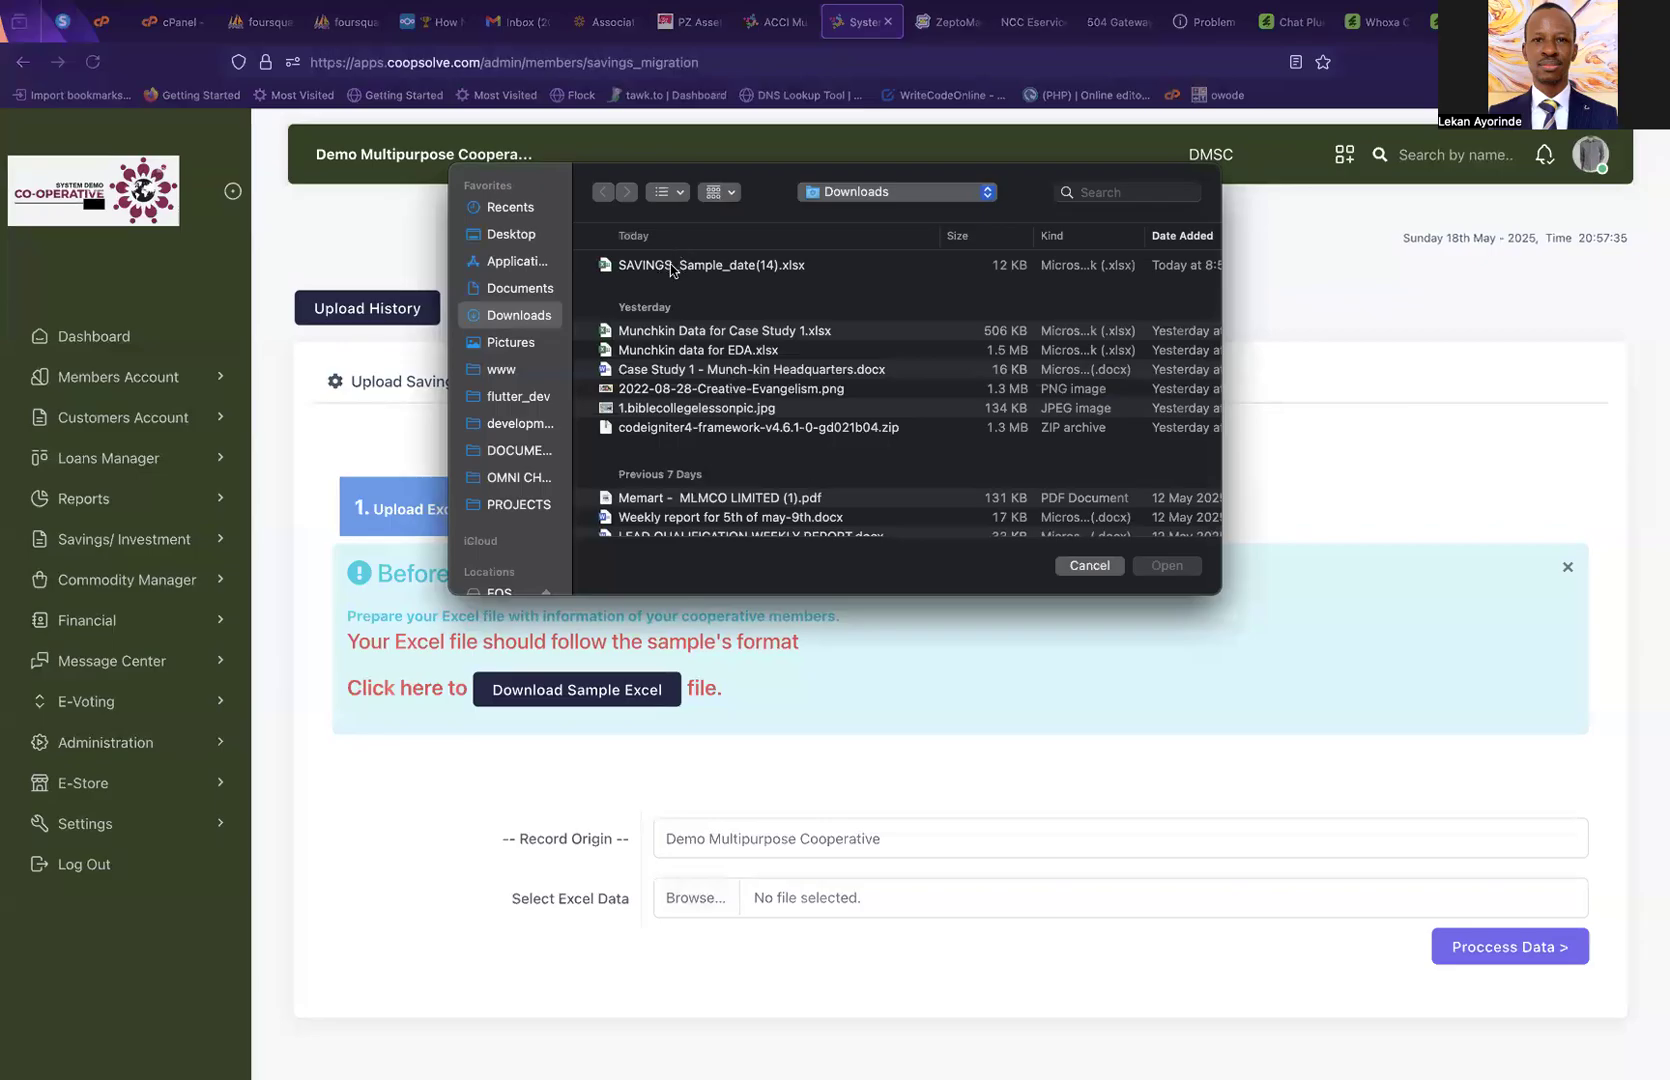
{"action": "left_click", "coordinate": [671, 266]}
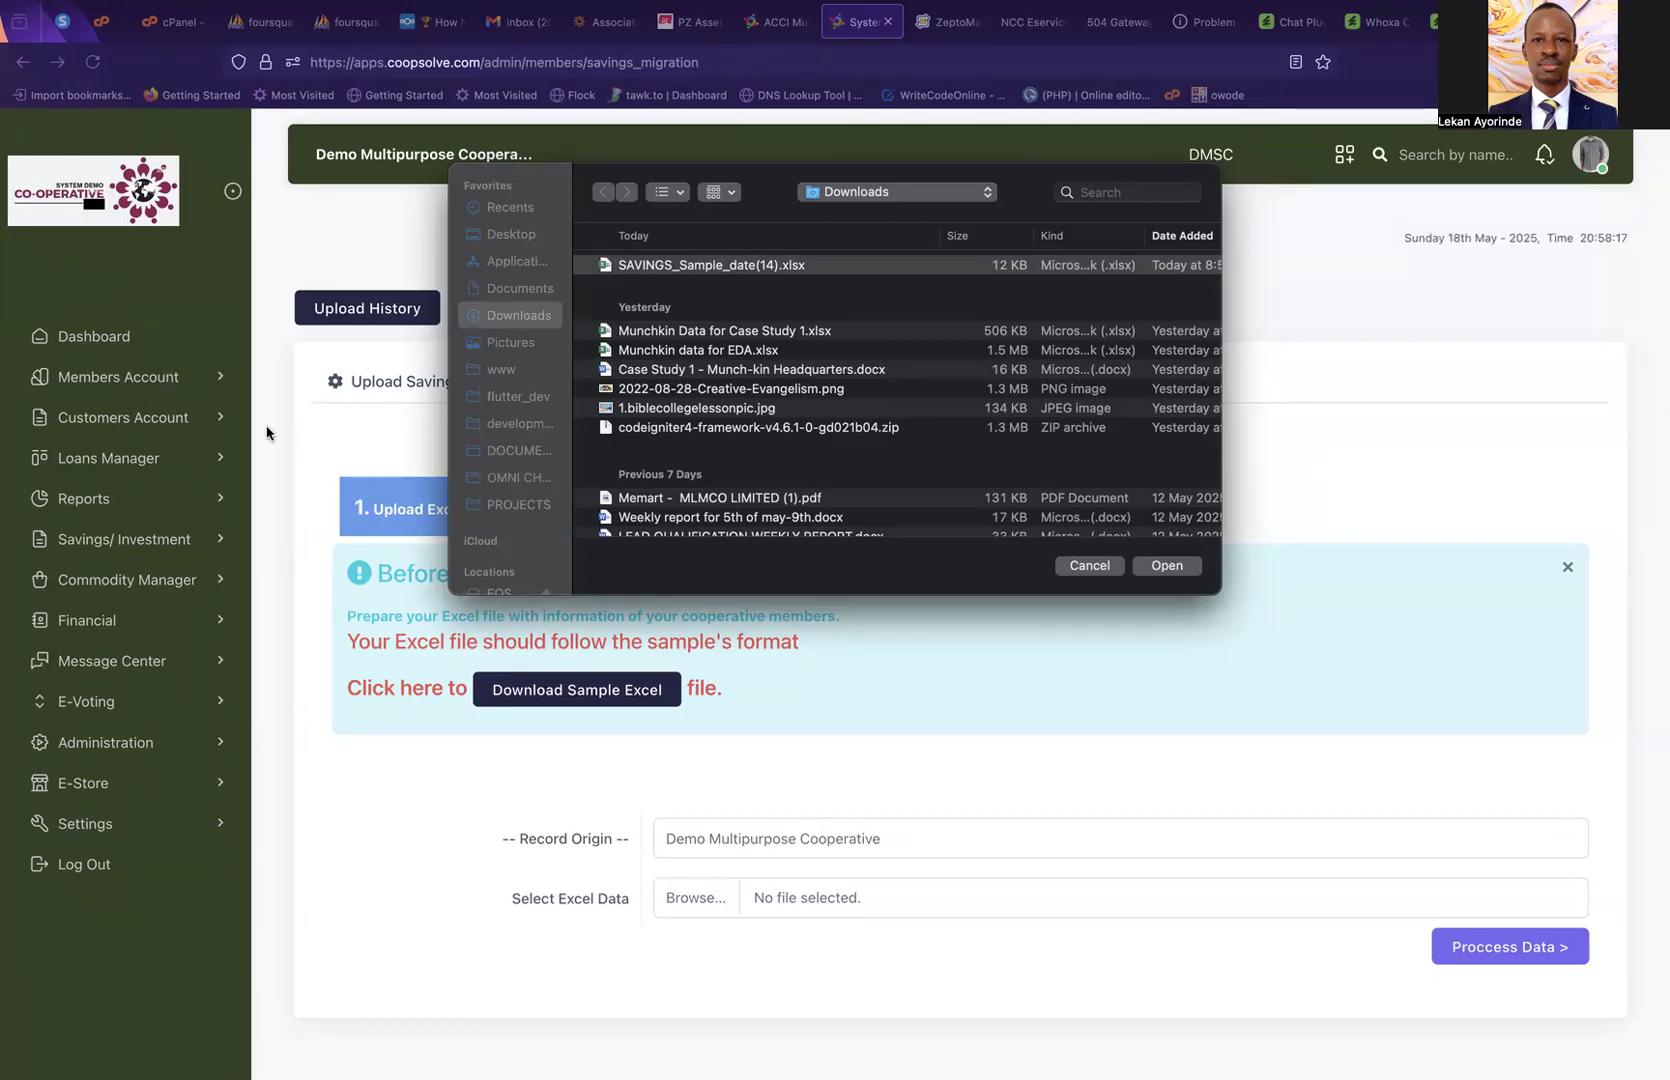
{"action": "left_click", "coordinate": [897, 589]}
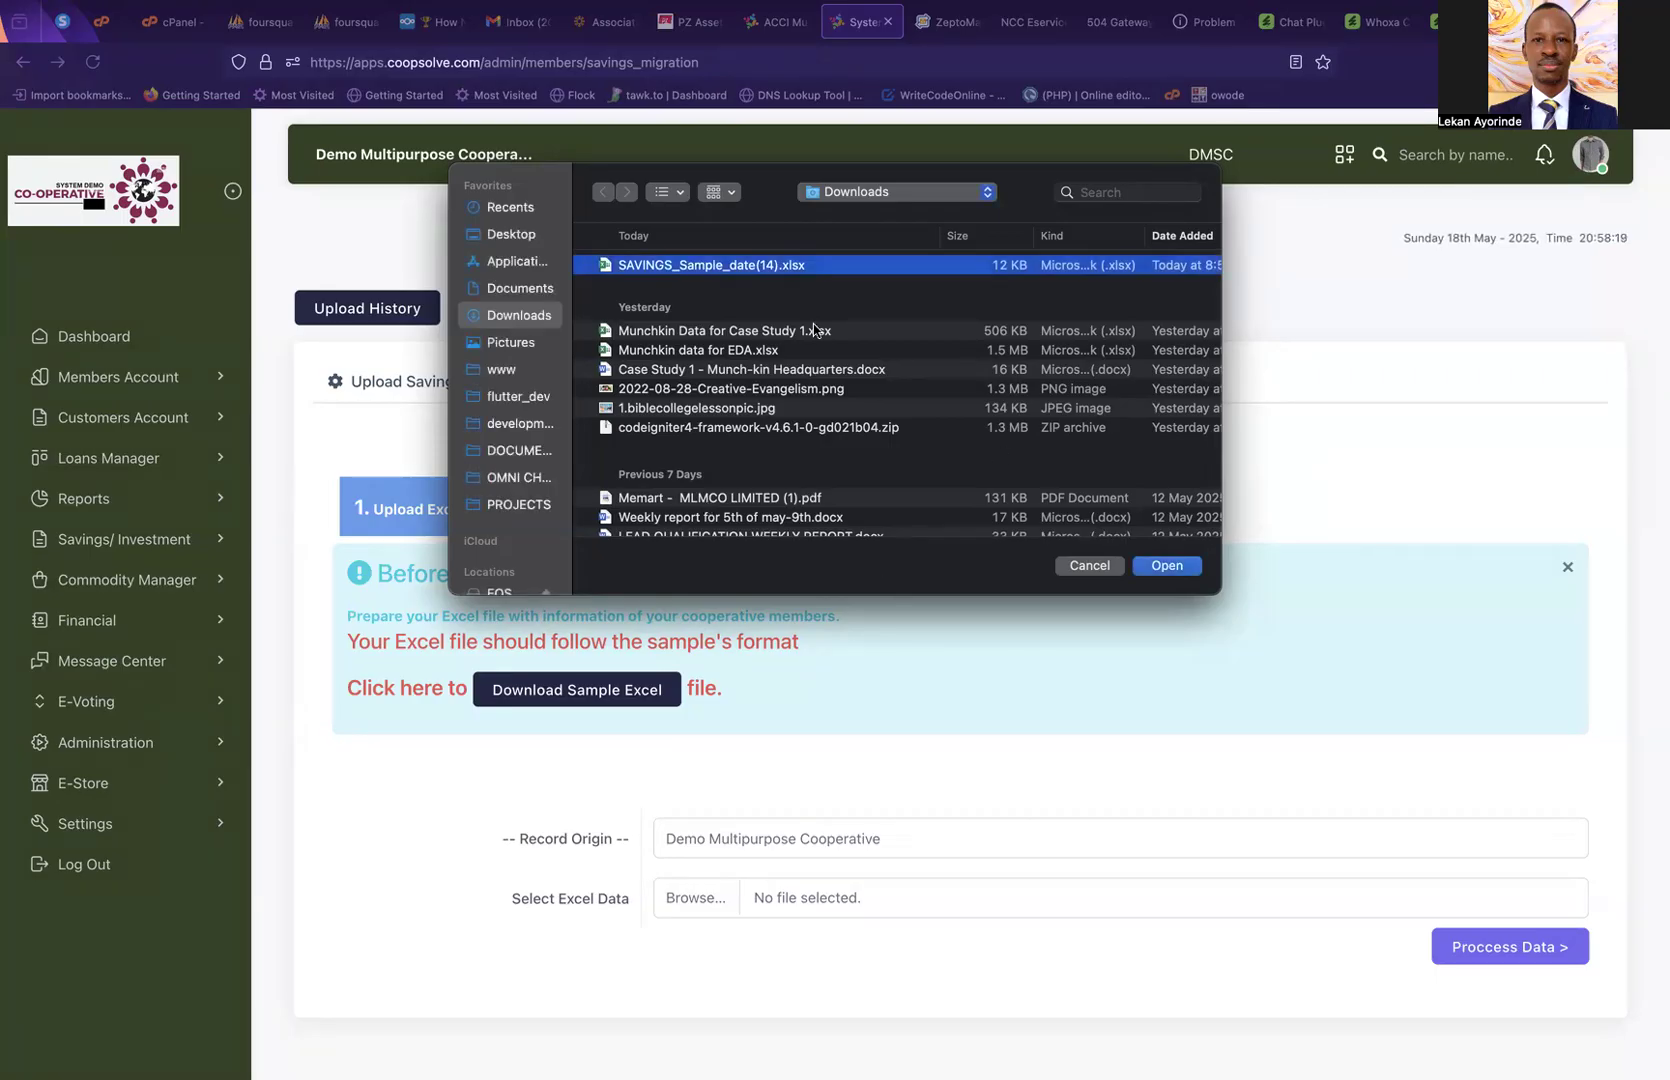
{"action": "left_click", "coordinate": [1165, 566]}
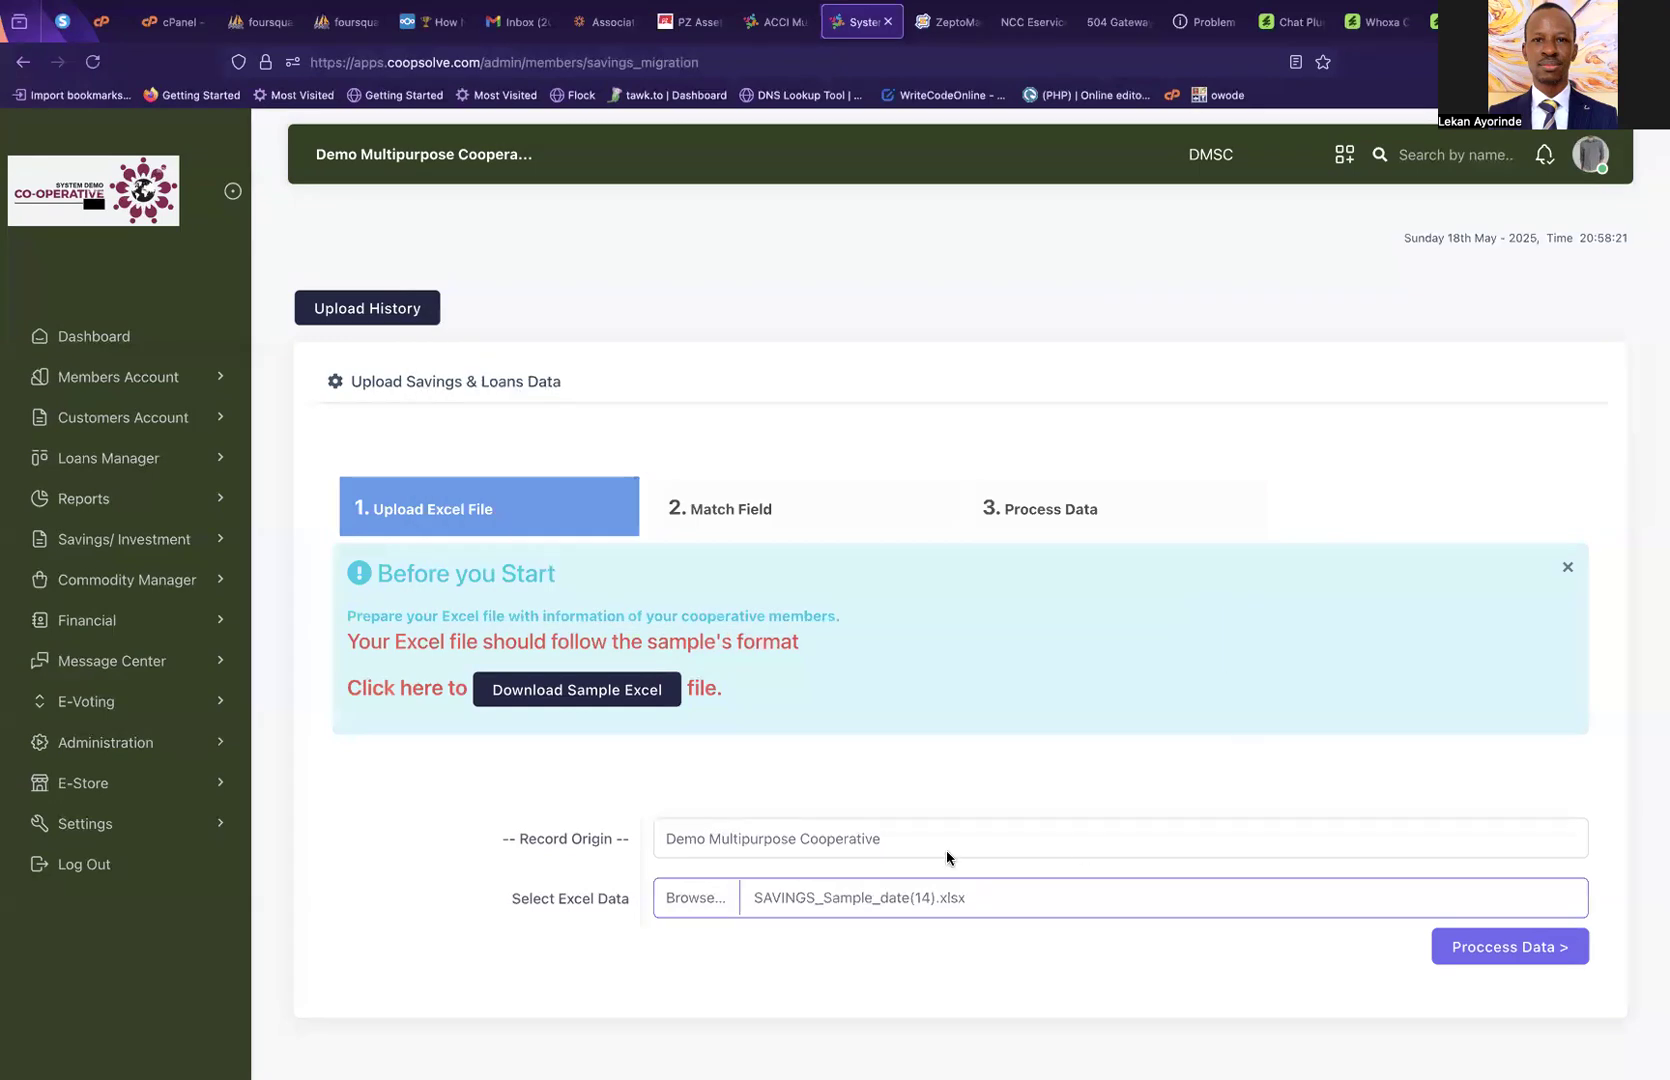
{"action": "left_click", "coordinate": [1502, 955]}
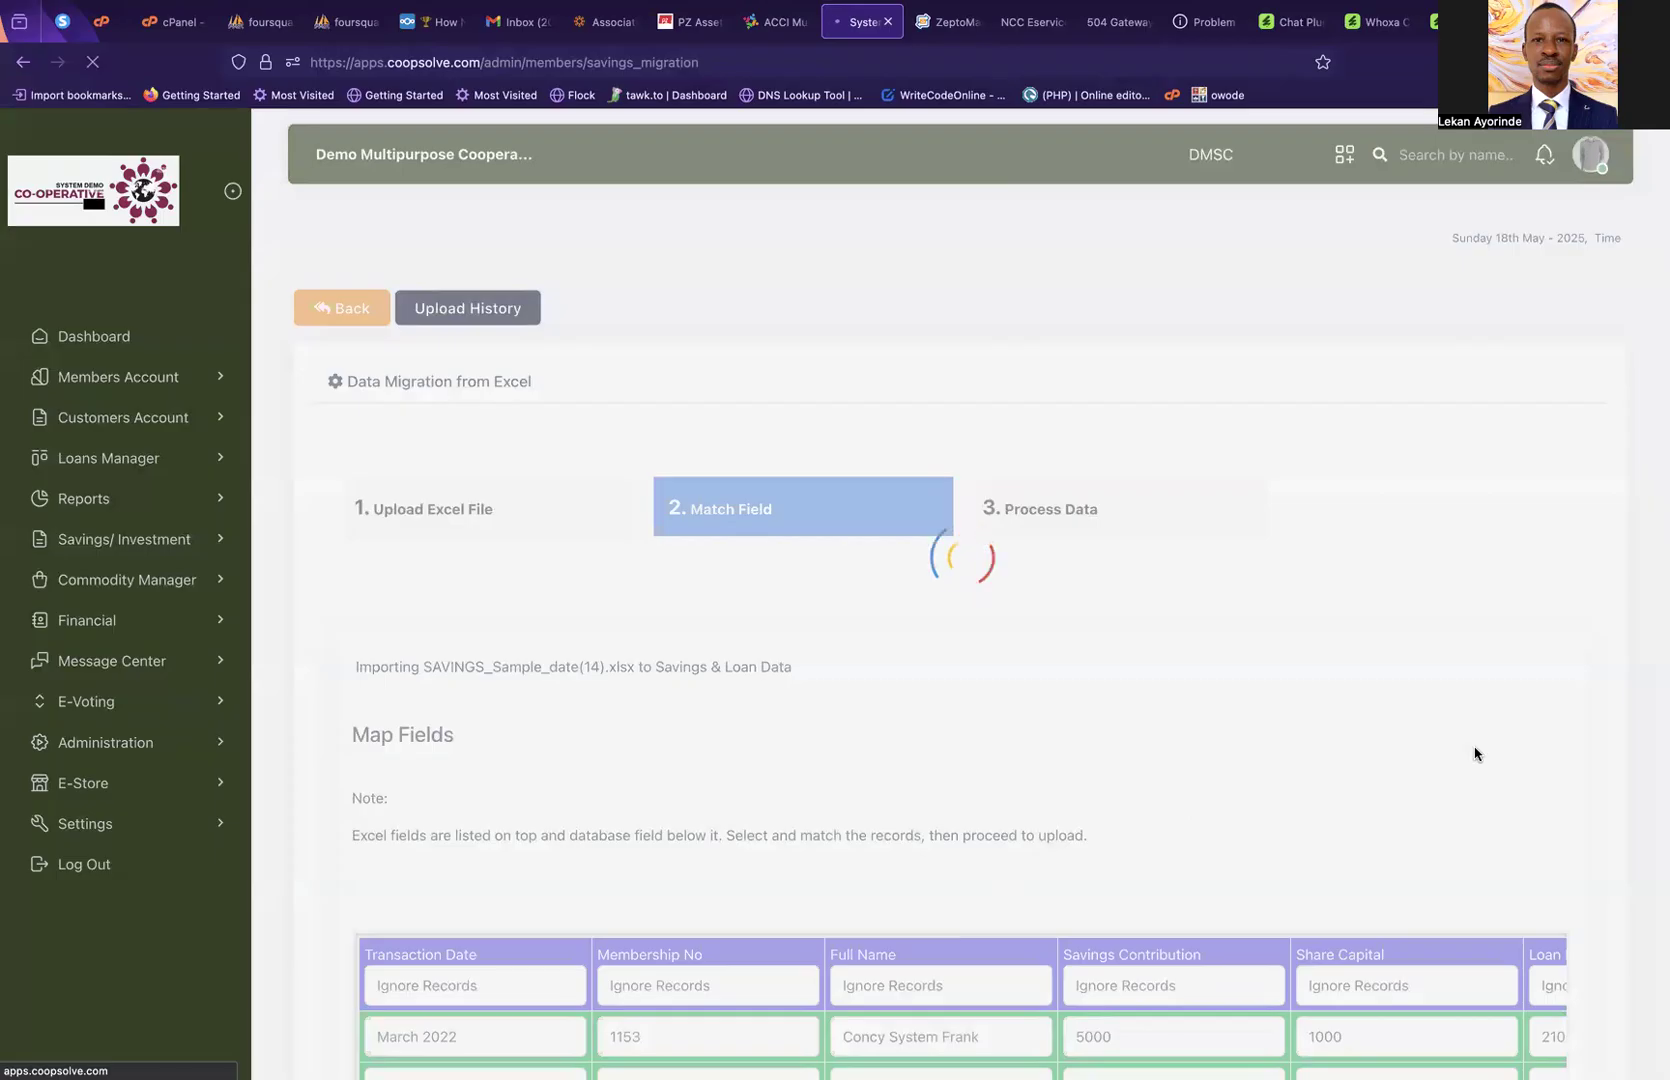
Map the Excel file's Transaction Date column to the Transaction Date database field
{"action": "scroll", "coordinate": [1475, 746], "scroll_direction": "down", "scroll_amount": 4}
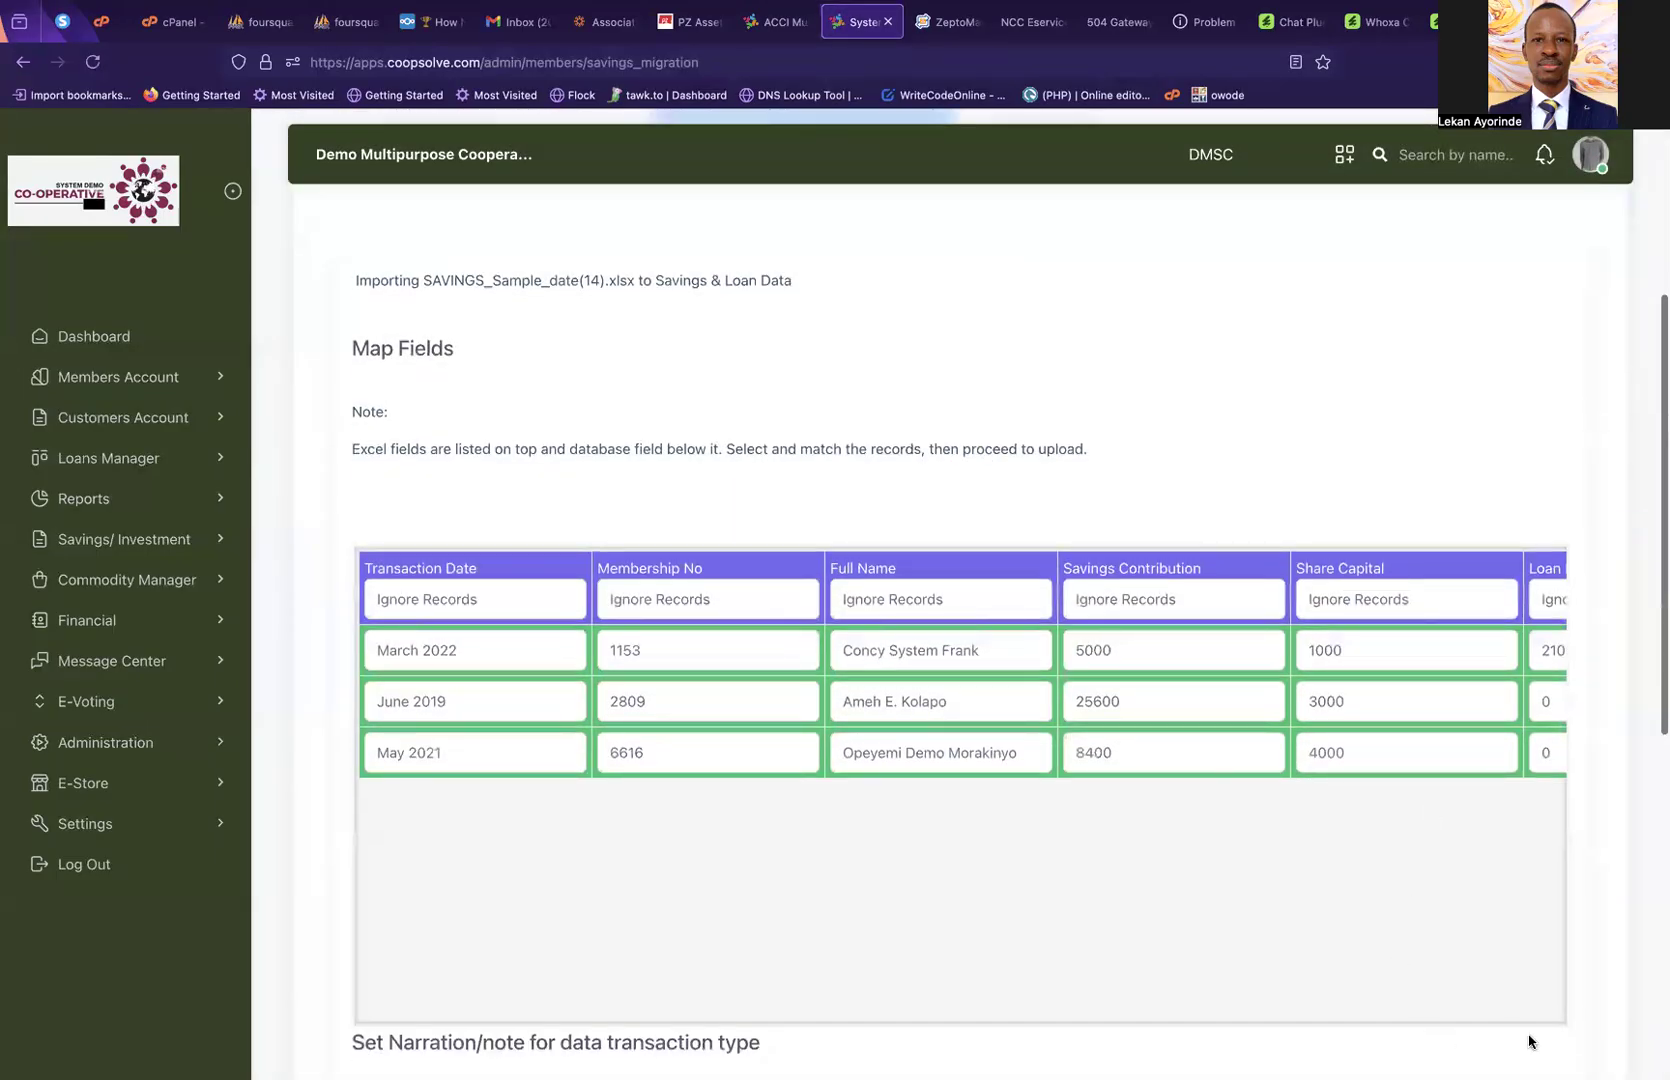
{"action": "scroll", "coordinate": [1528, 1042], "scroll_direction": "down", "scroll_amount": 2}
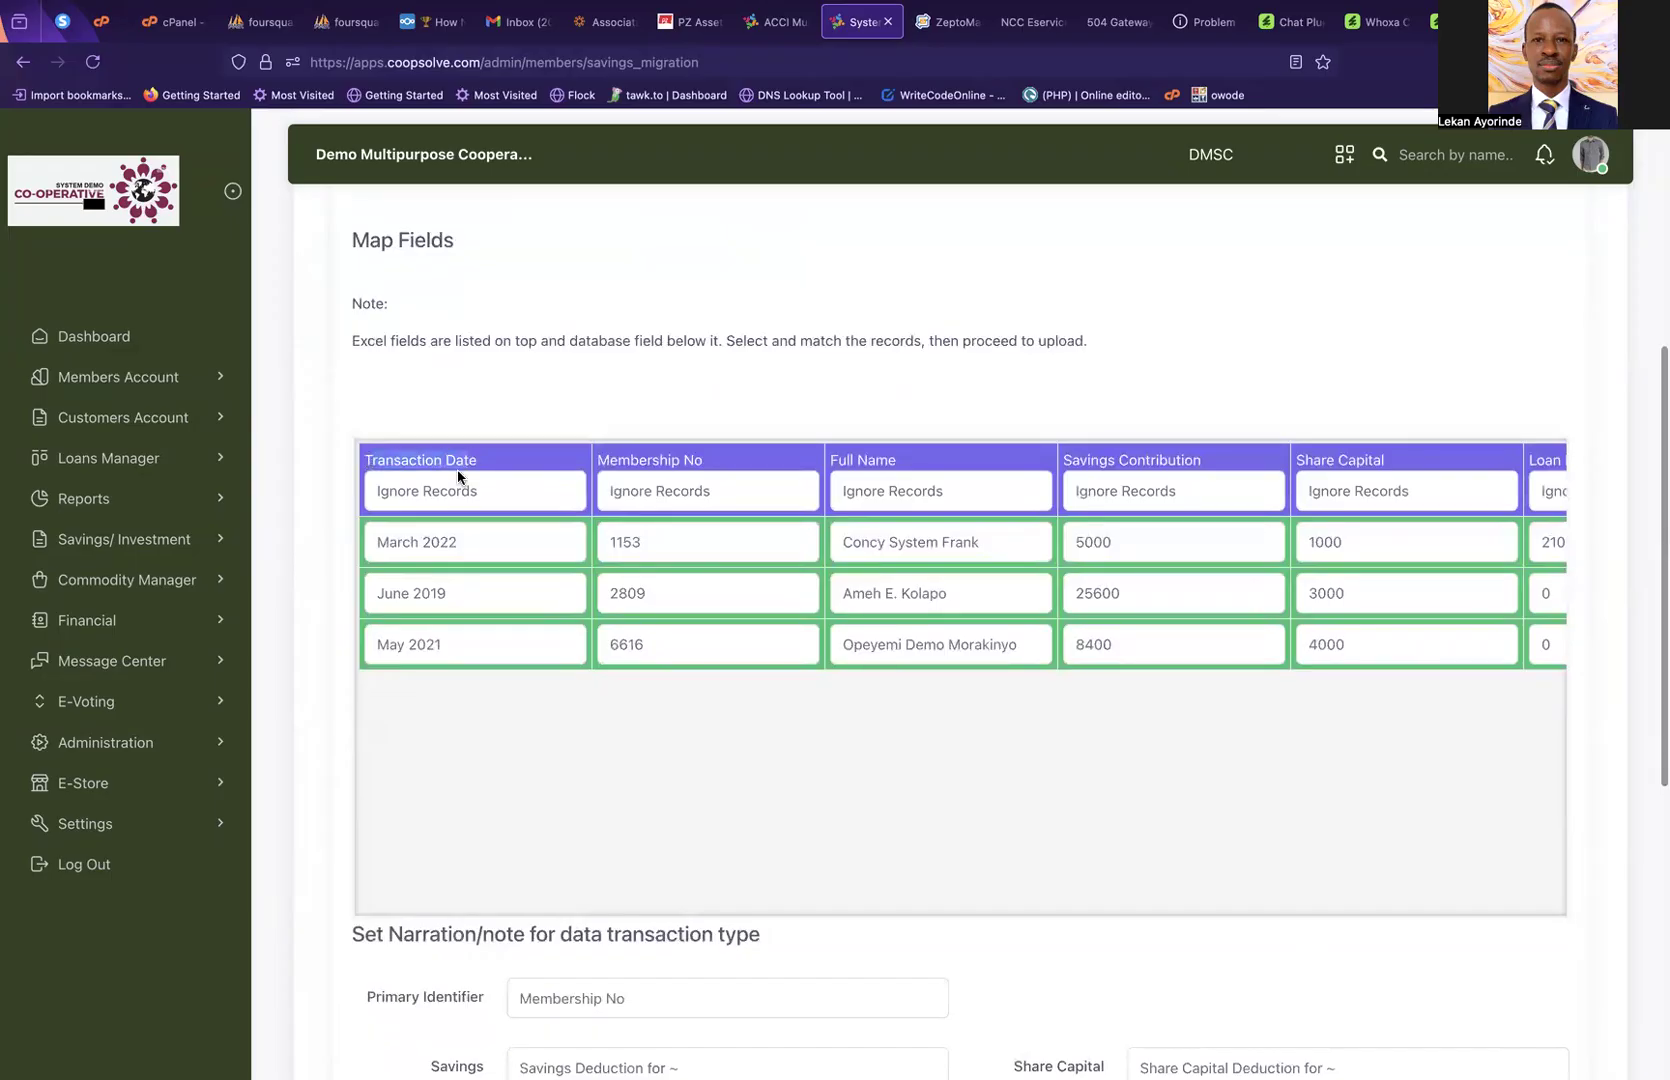
{"action": "left_click", "coordinate": [482, 490]}
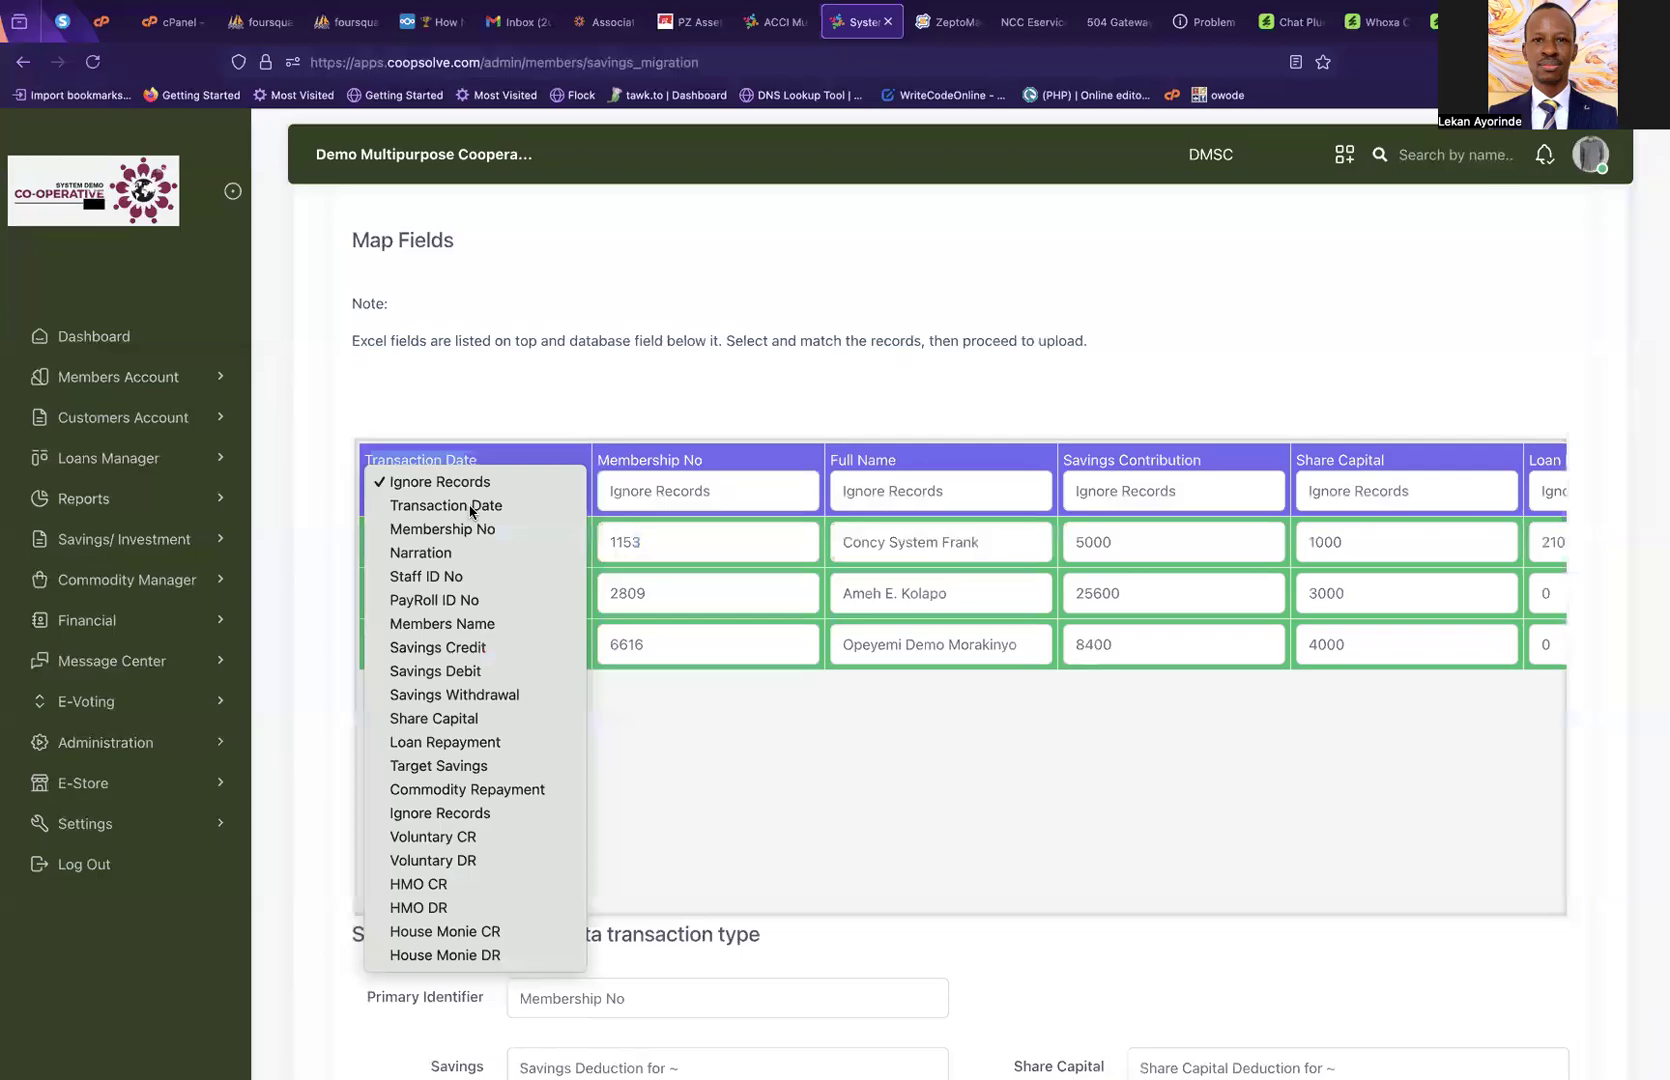
{"action": "left_click", "coordinate": [470, 507]}
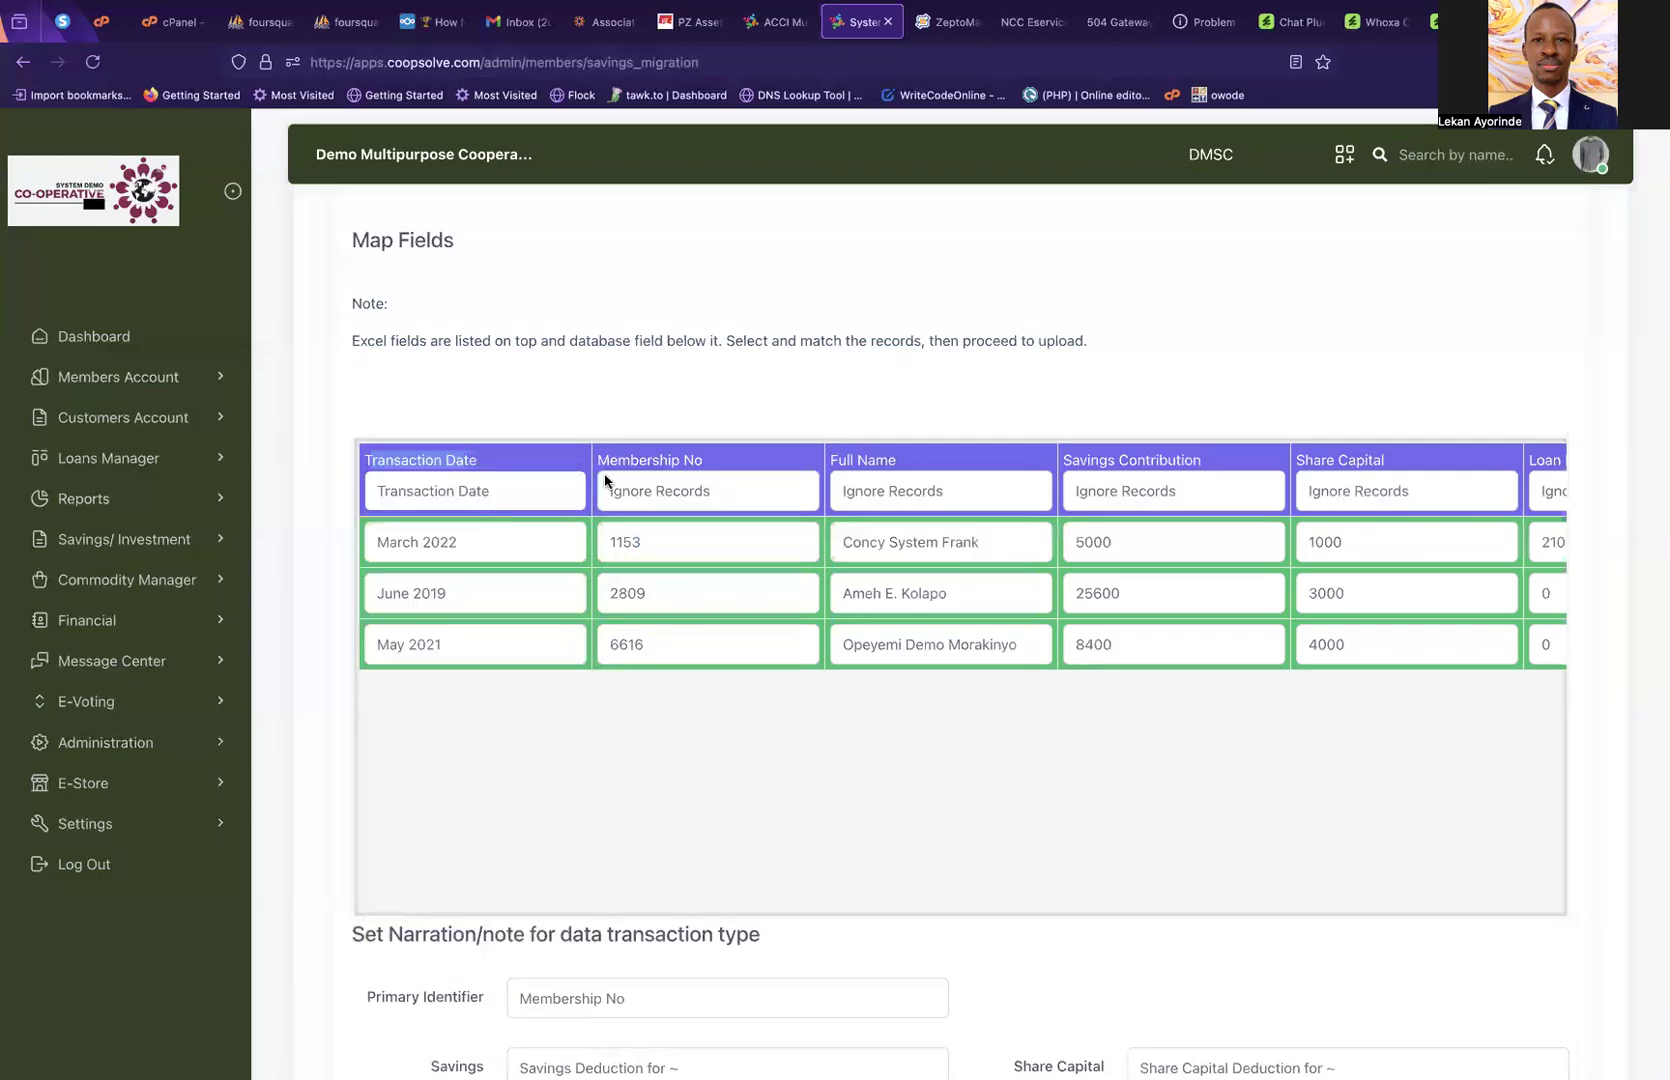
Map the Membership No column to the Membership No field and the Full Name column to Members Name
{"action": "left_click", "coordinate": [760, 494]}
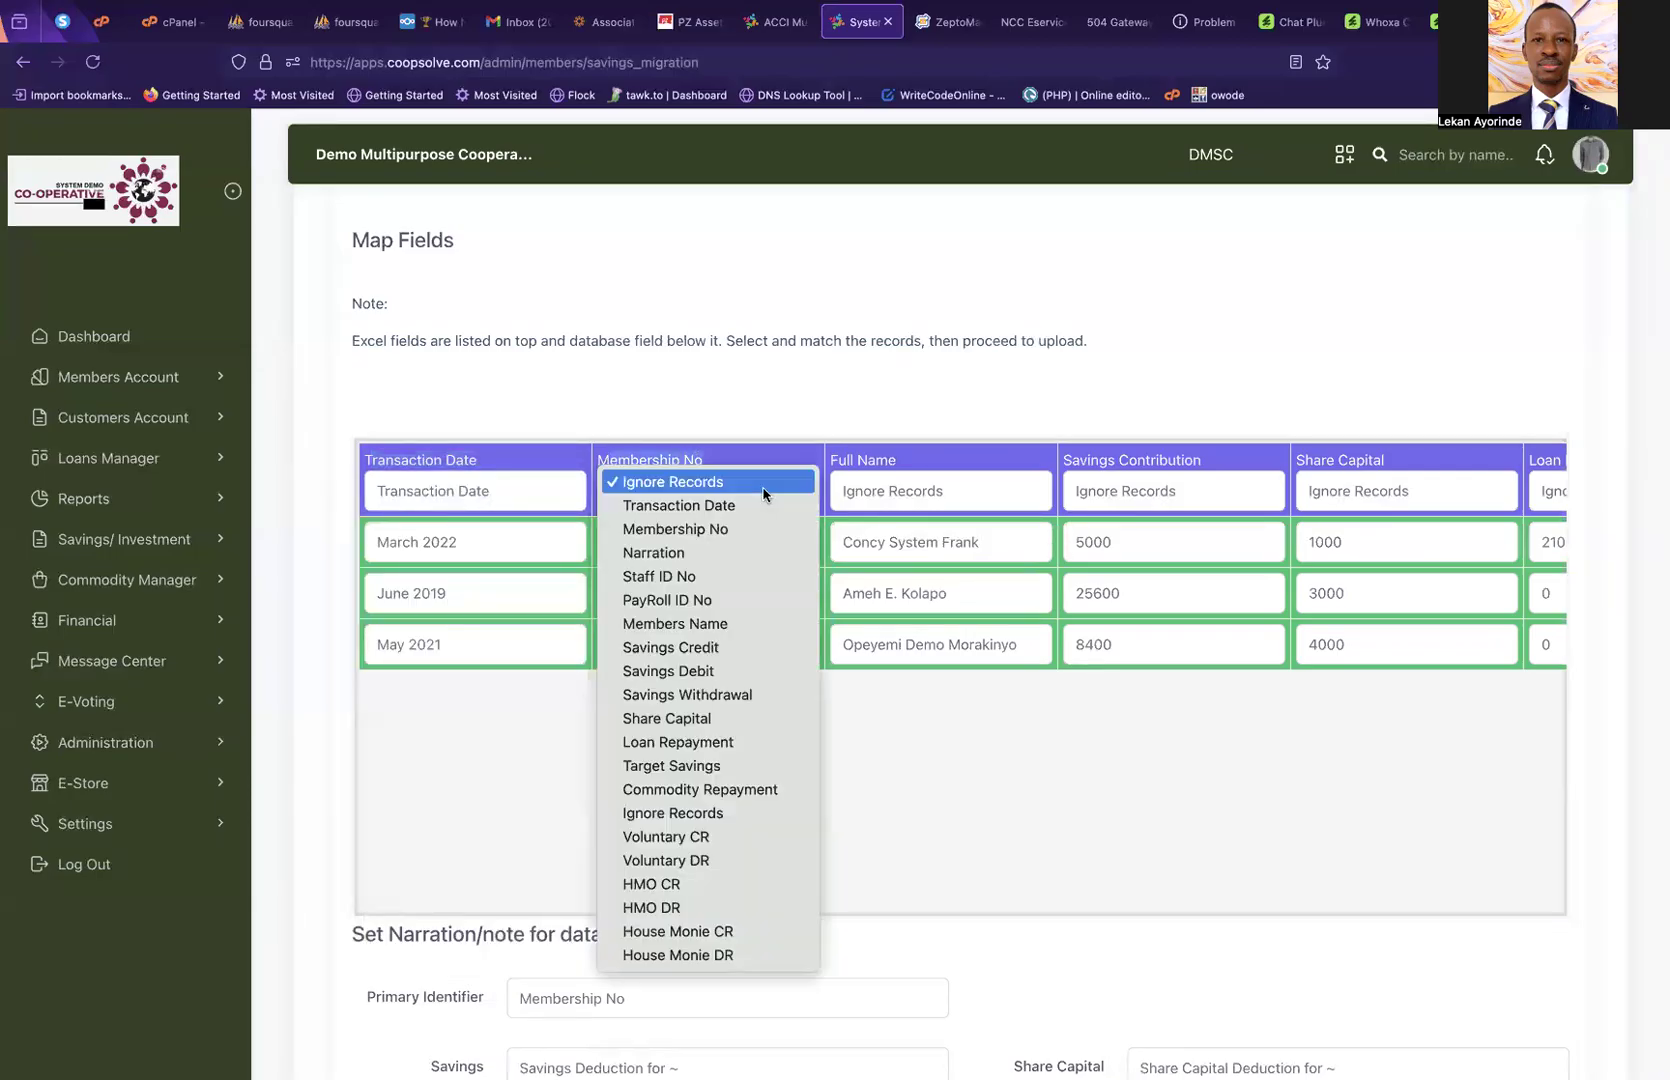
{"action": "left_click", "coordinate": [660, 530]}
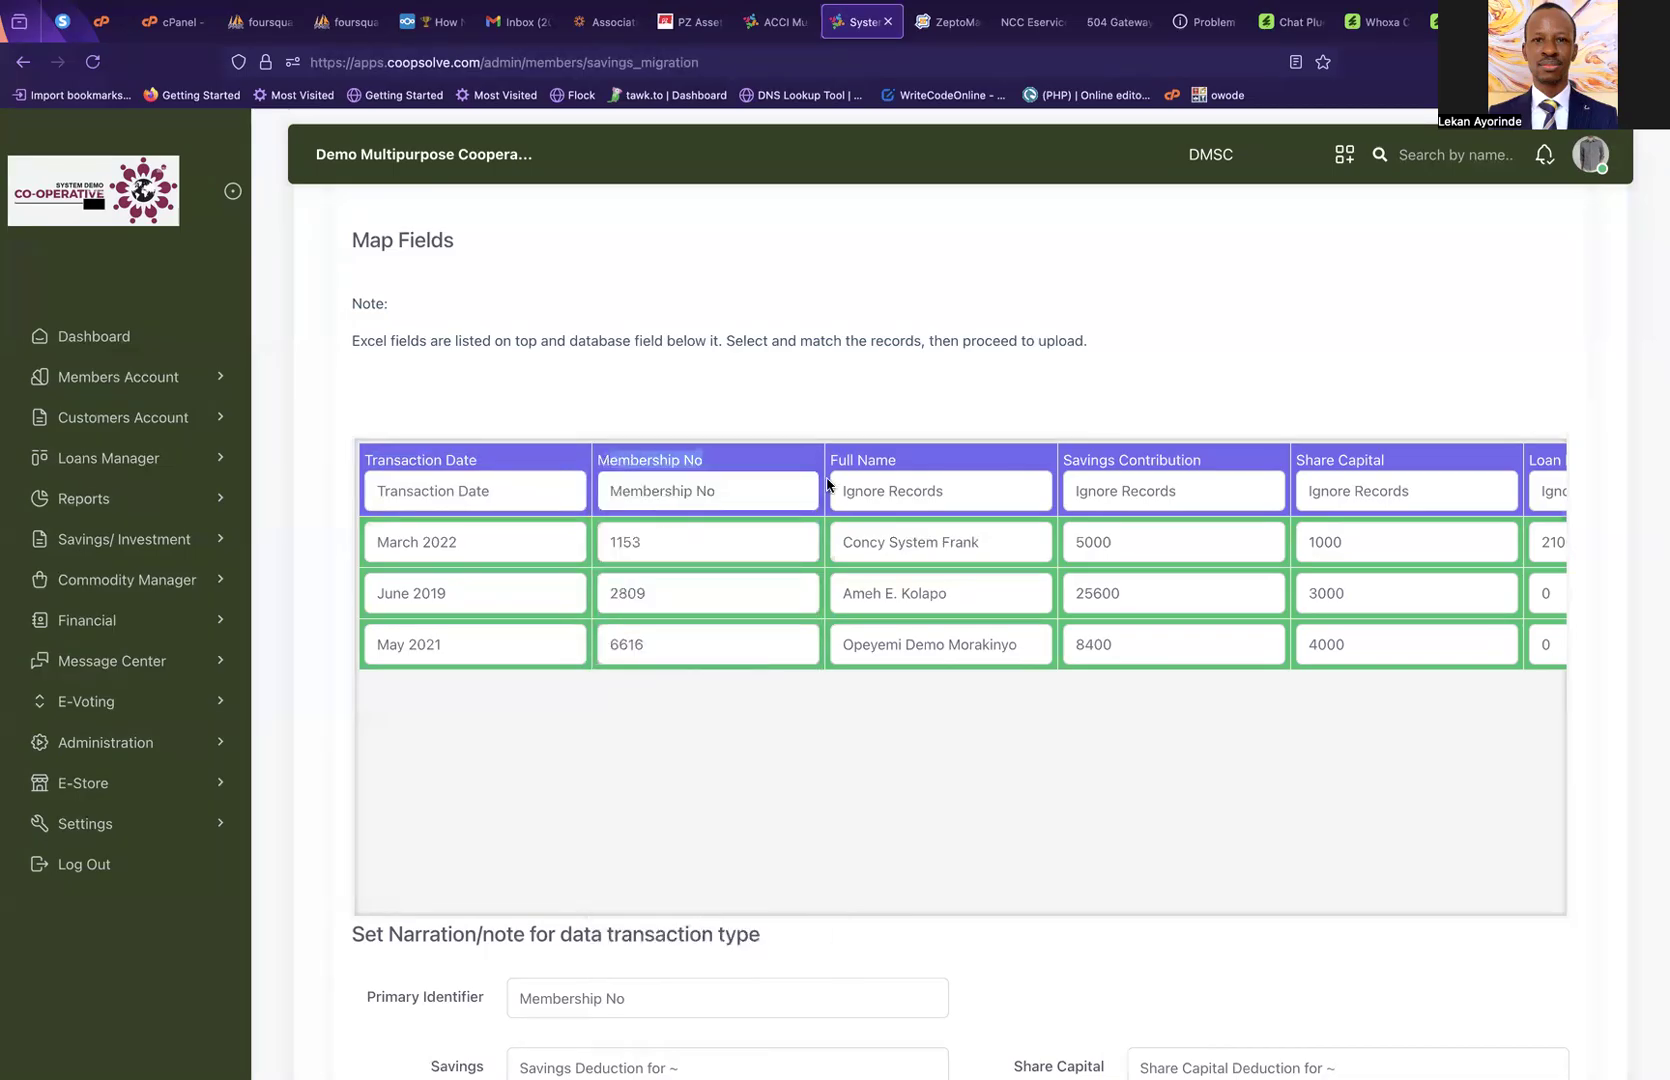
{"action": "left_click", "coordinate": [918, 490]}
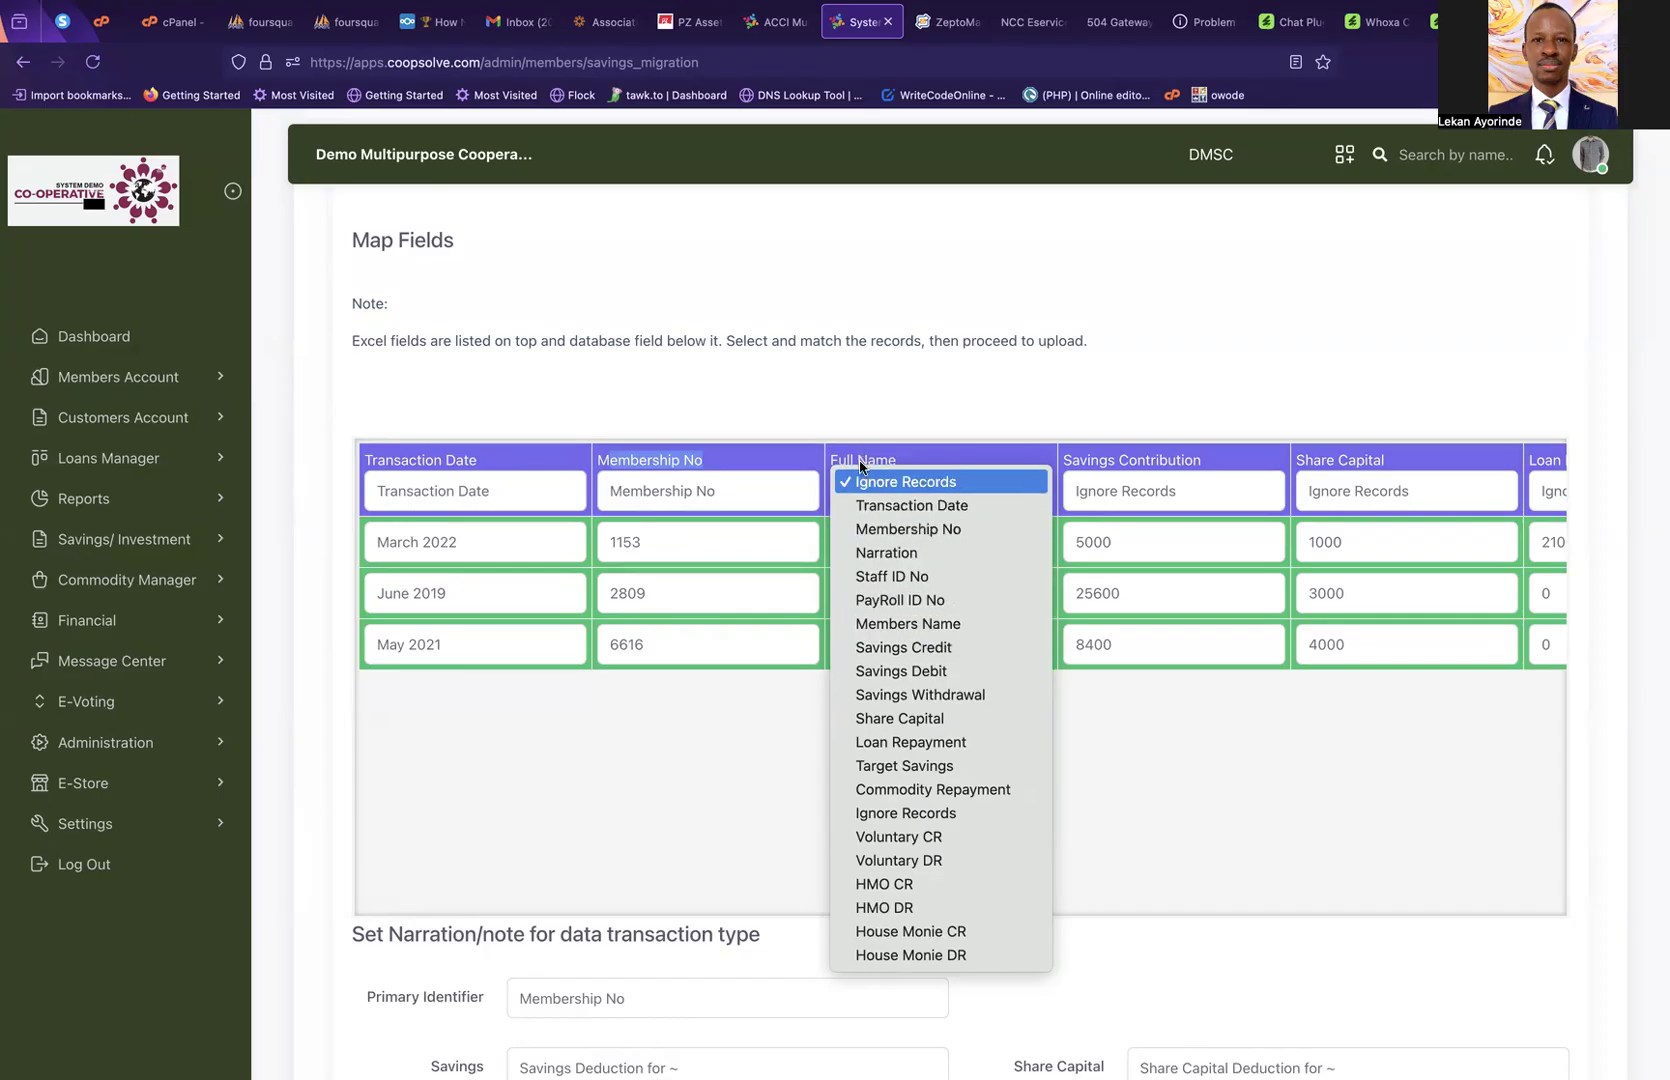
{"action": "left_click", "coordinate": [889, 624]}
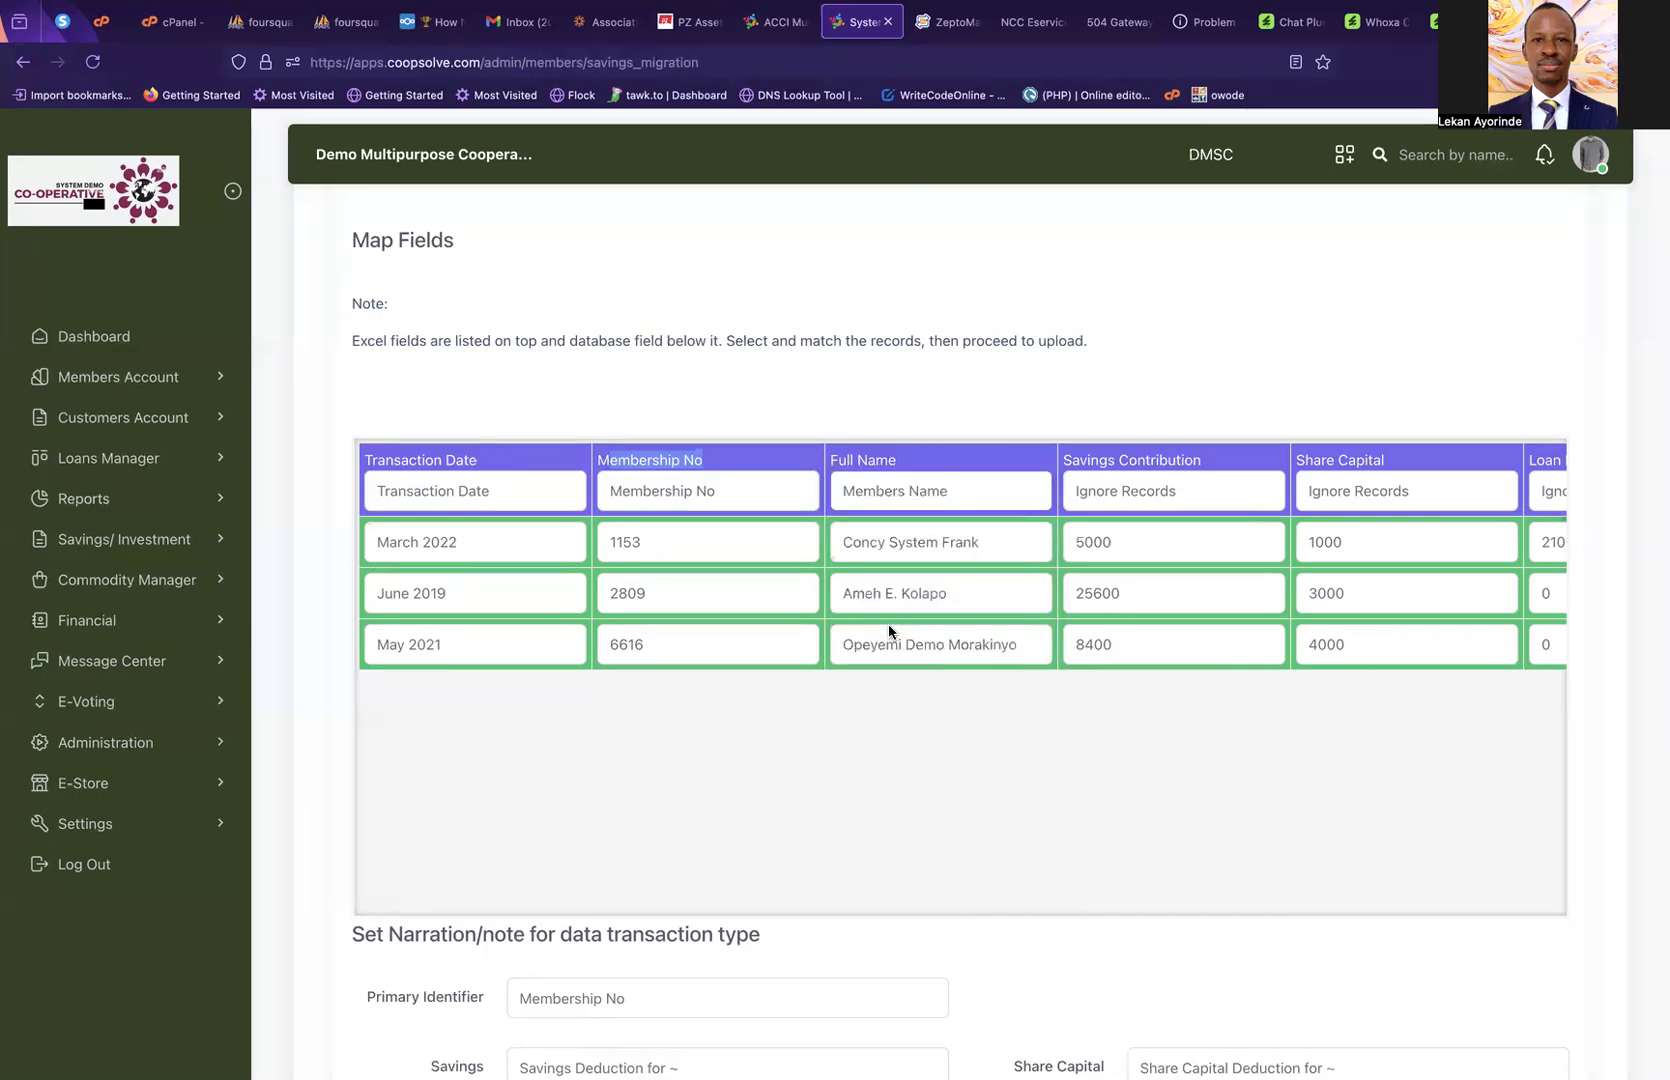
Map the Savings Contribution column to Savings Credit and the Share Capital column to the Share Capital field
{"action": "left_click", "coordinate": [1116, 493]}
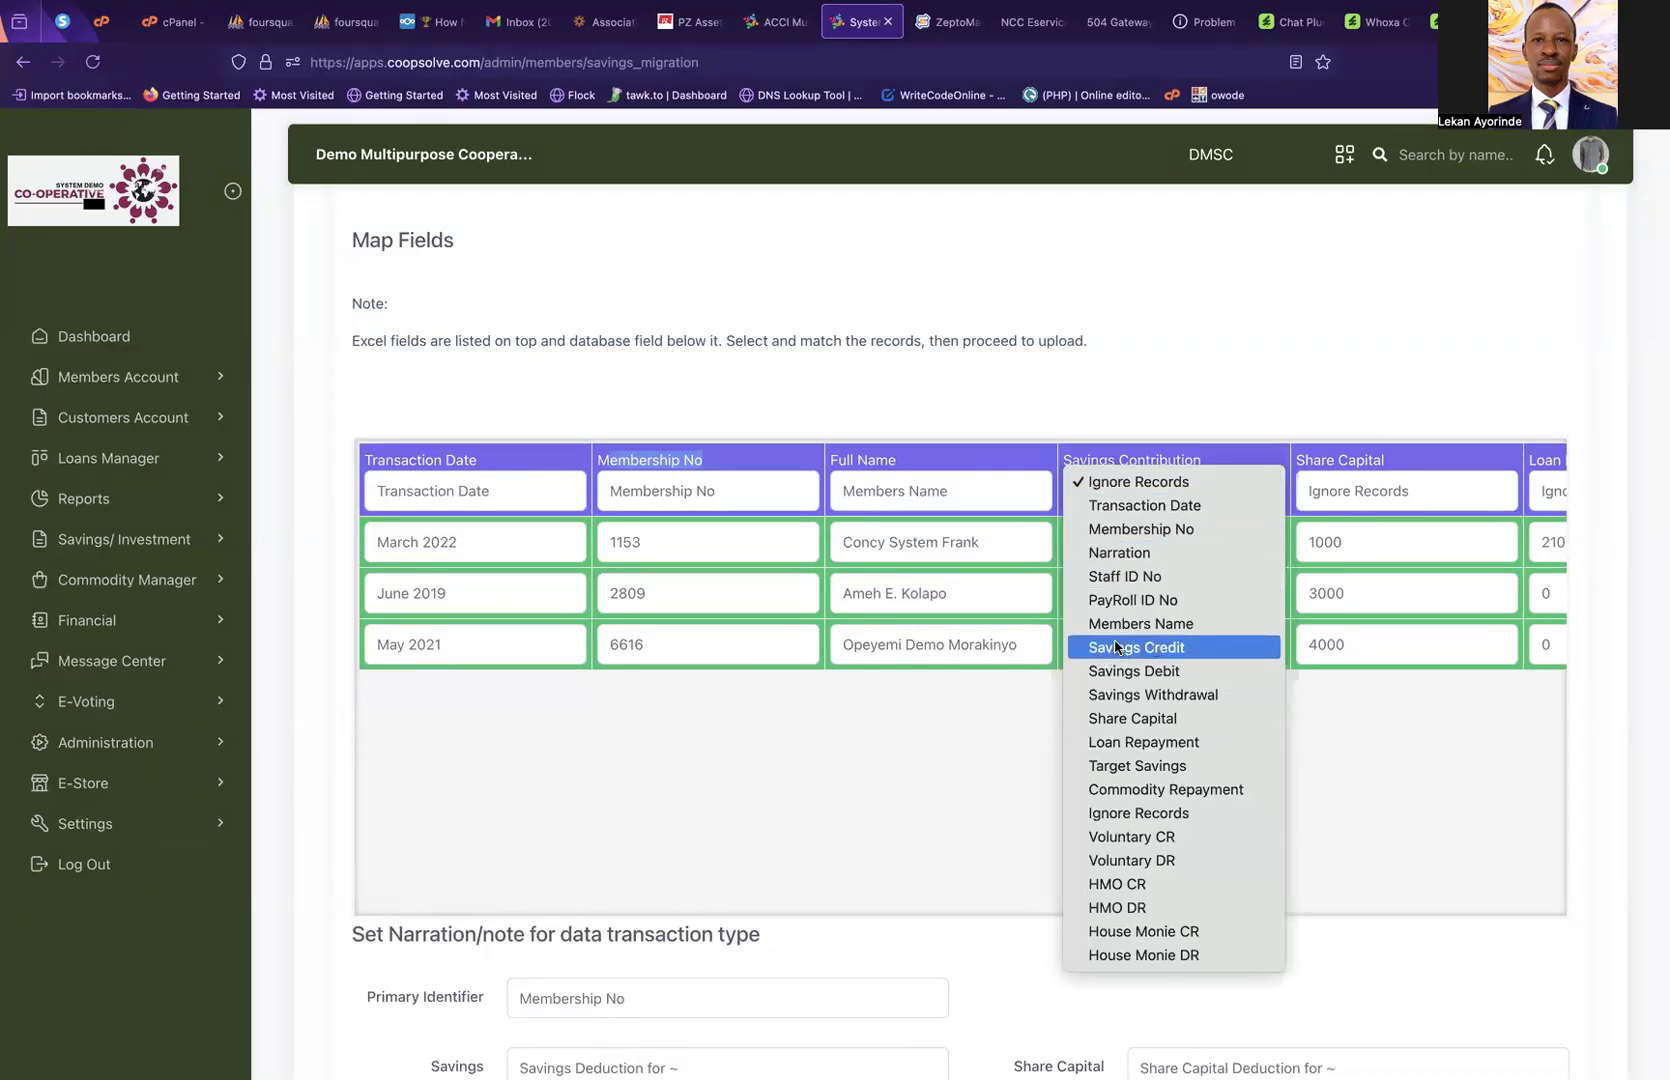
{"action": "left_click", "coordinate": [1170, 647]}
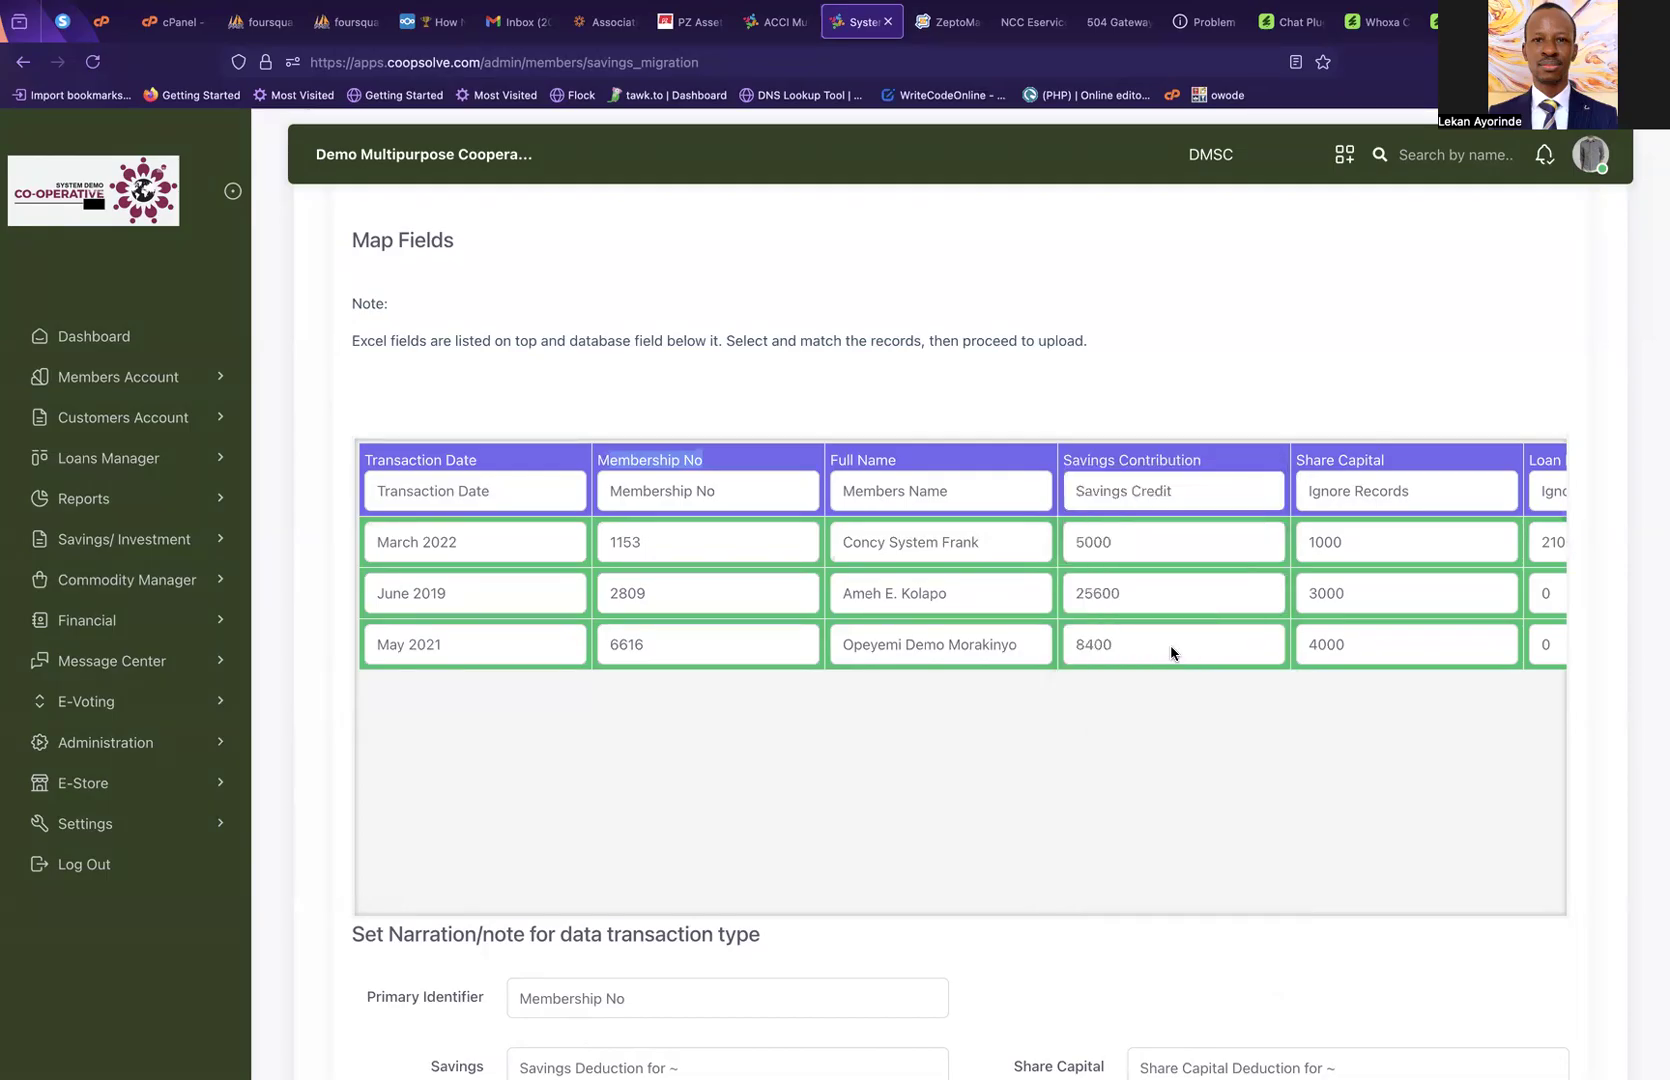
{"action": "left_click", "coordinate": [1352, 491]}
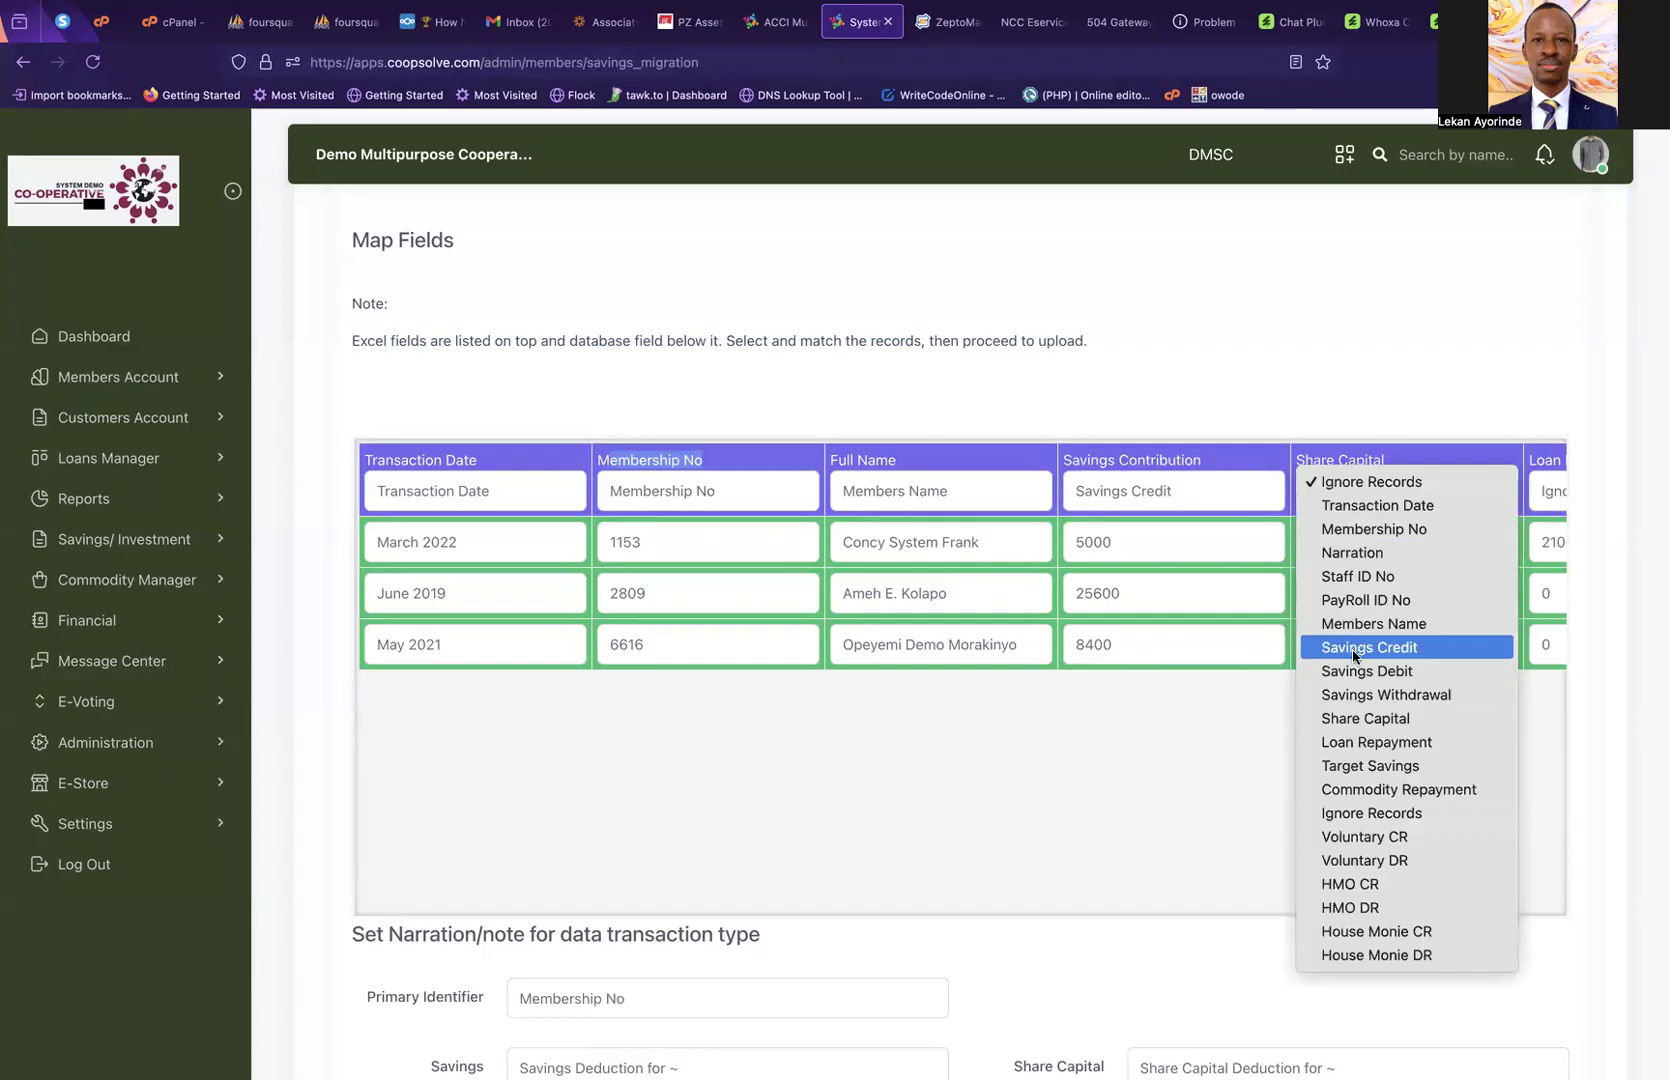
{"action": "left_click", "coordinate": [1349, 720]}
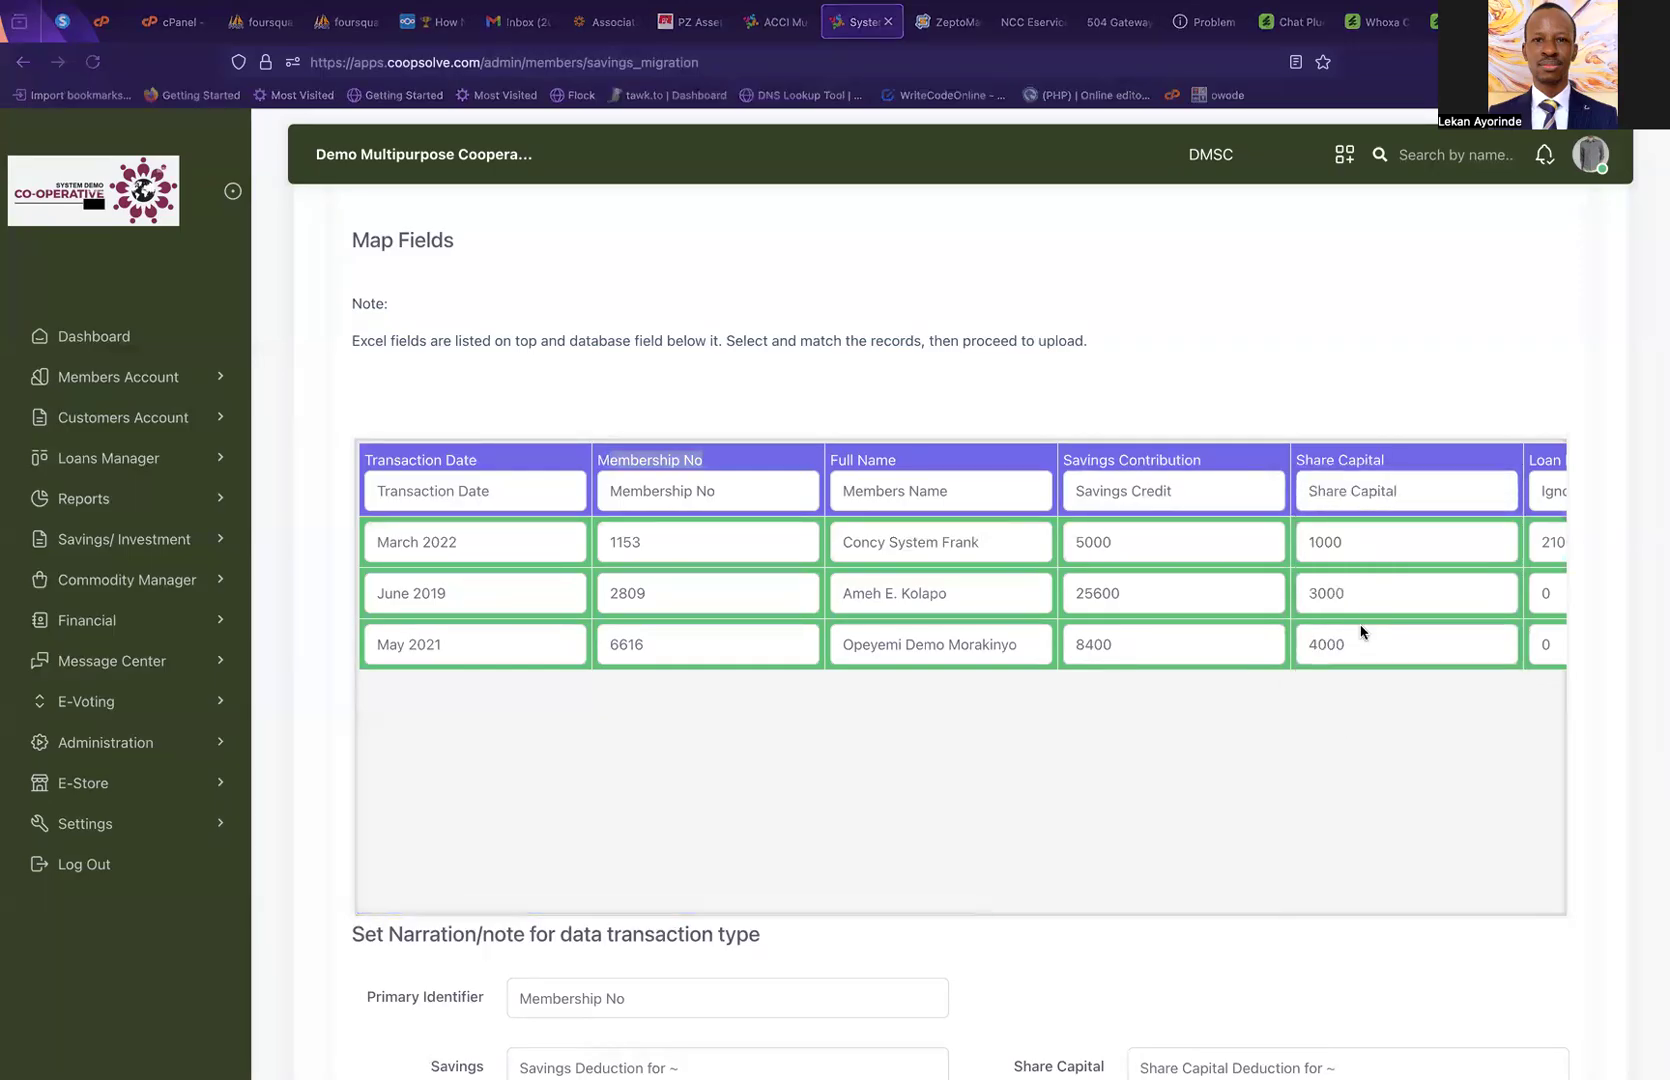
Keep the Loan Repayment, Commodity Repayment, Deposits Credit and Deposits Debit columns set to Ignore Records and review the column mappings
{"action": "scroll", "coordinate": [1409, 540], "scroll_direction": "right", "scroll_amount": 5}
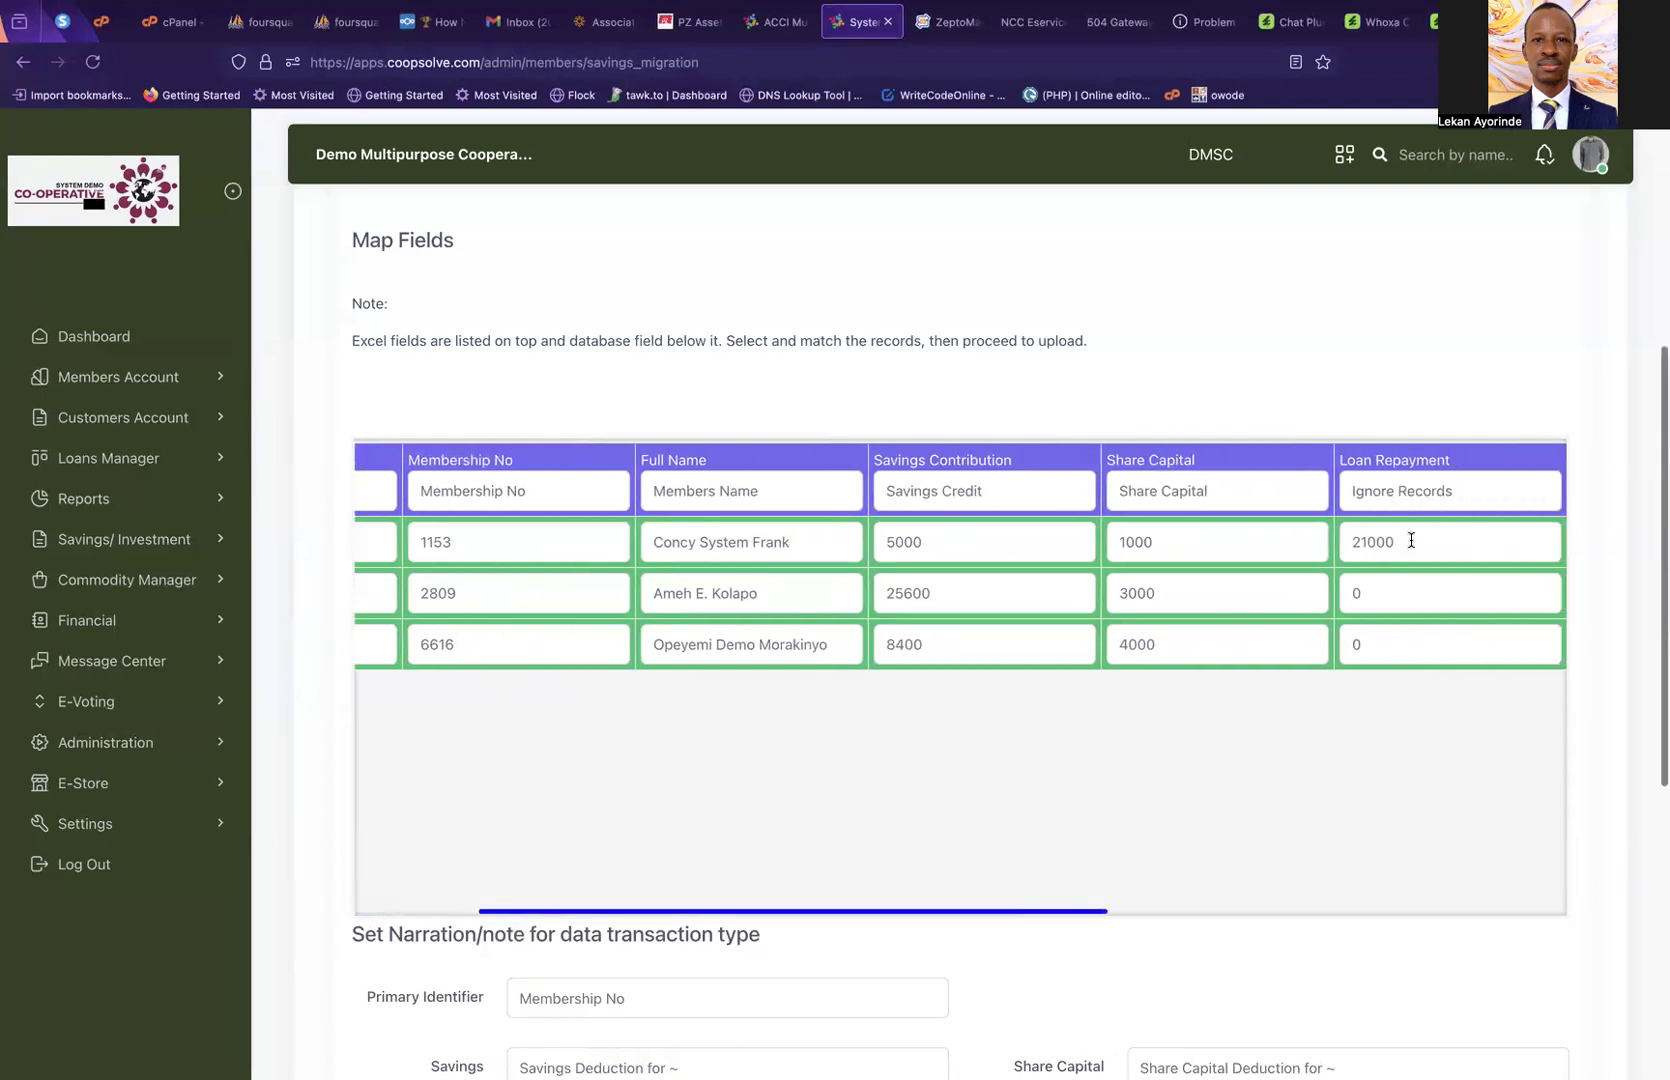
{"action": "scroll", "coordinate": [1410, 540], "scroll_direction": "right", "scroll_amount": 2}
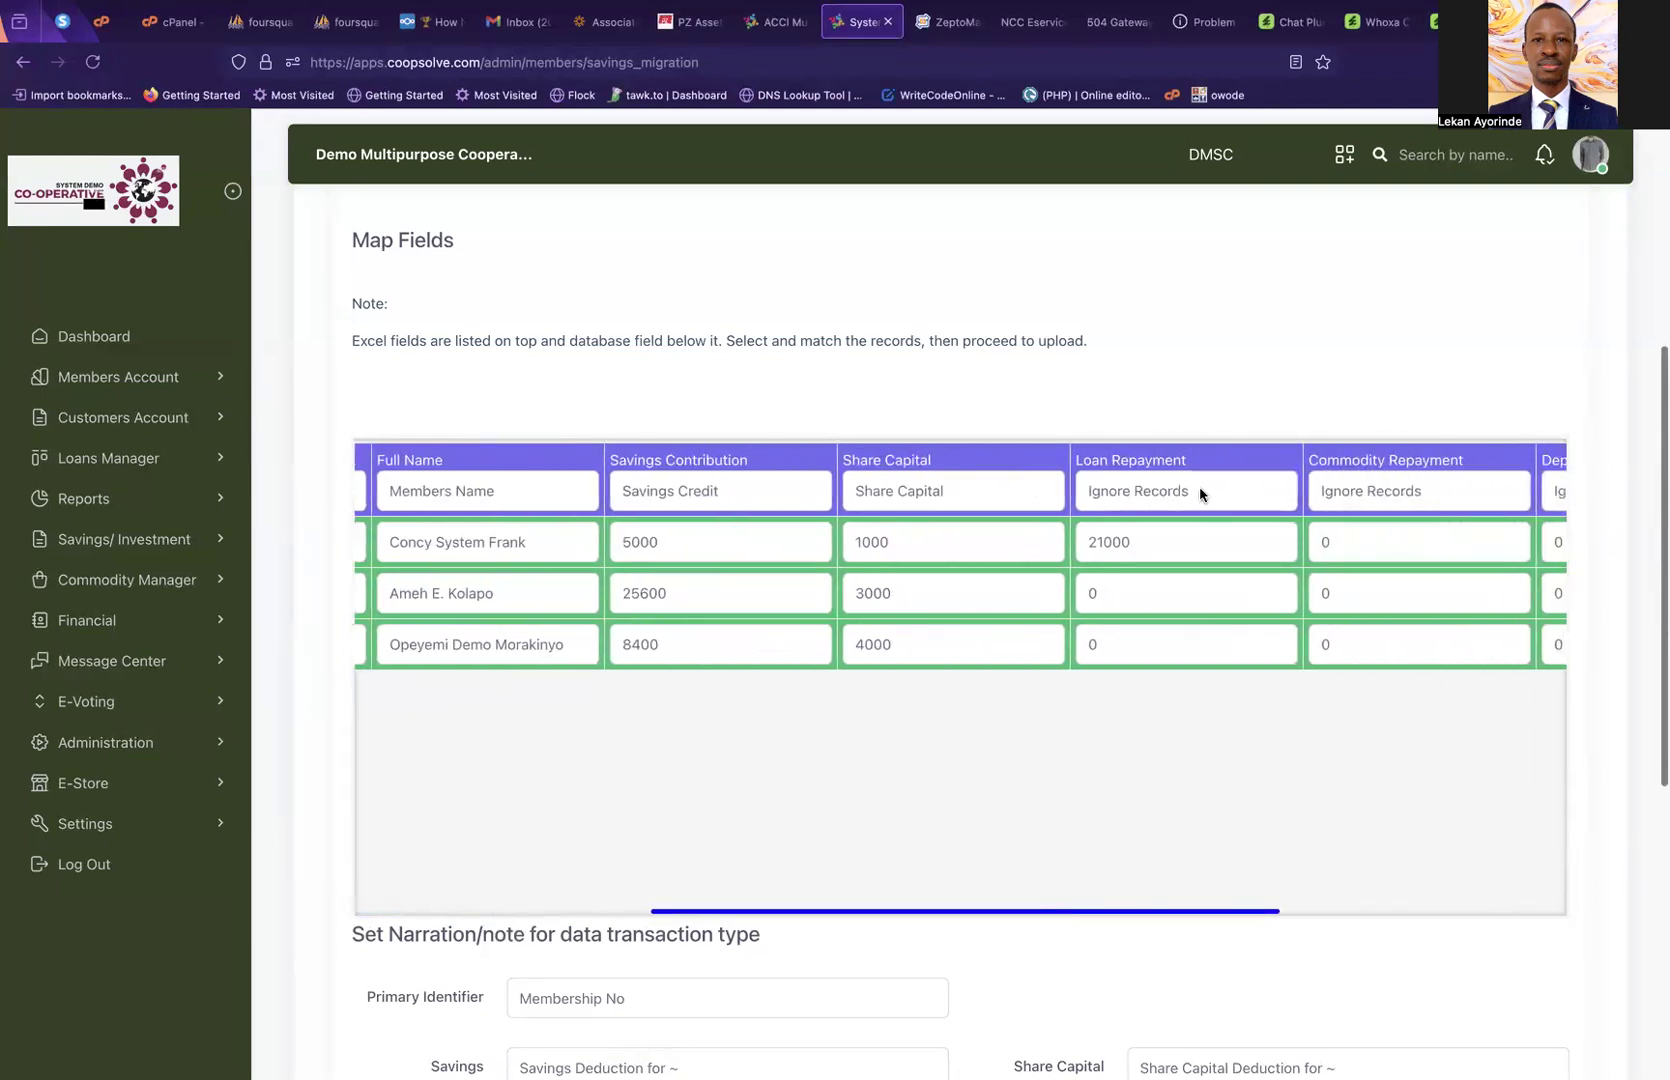
{"action": "left_click", "coordinate": [1199, 490]}
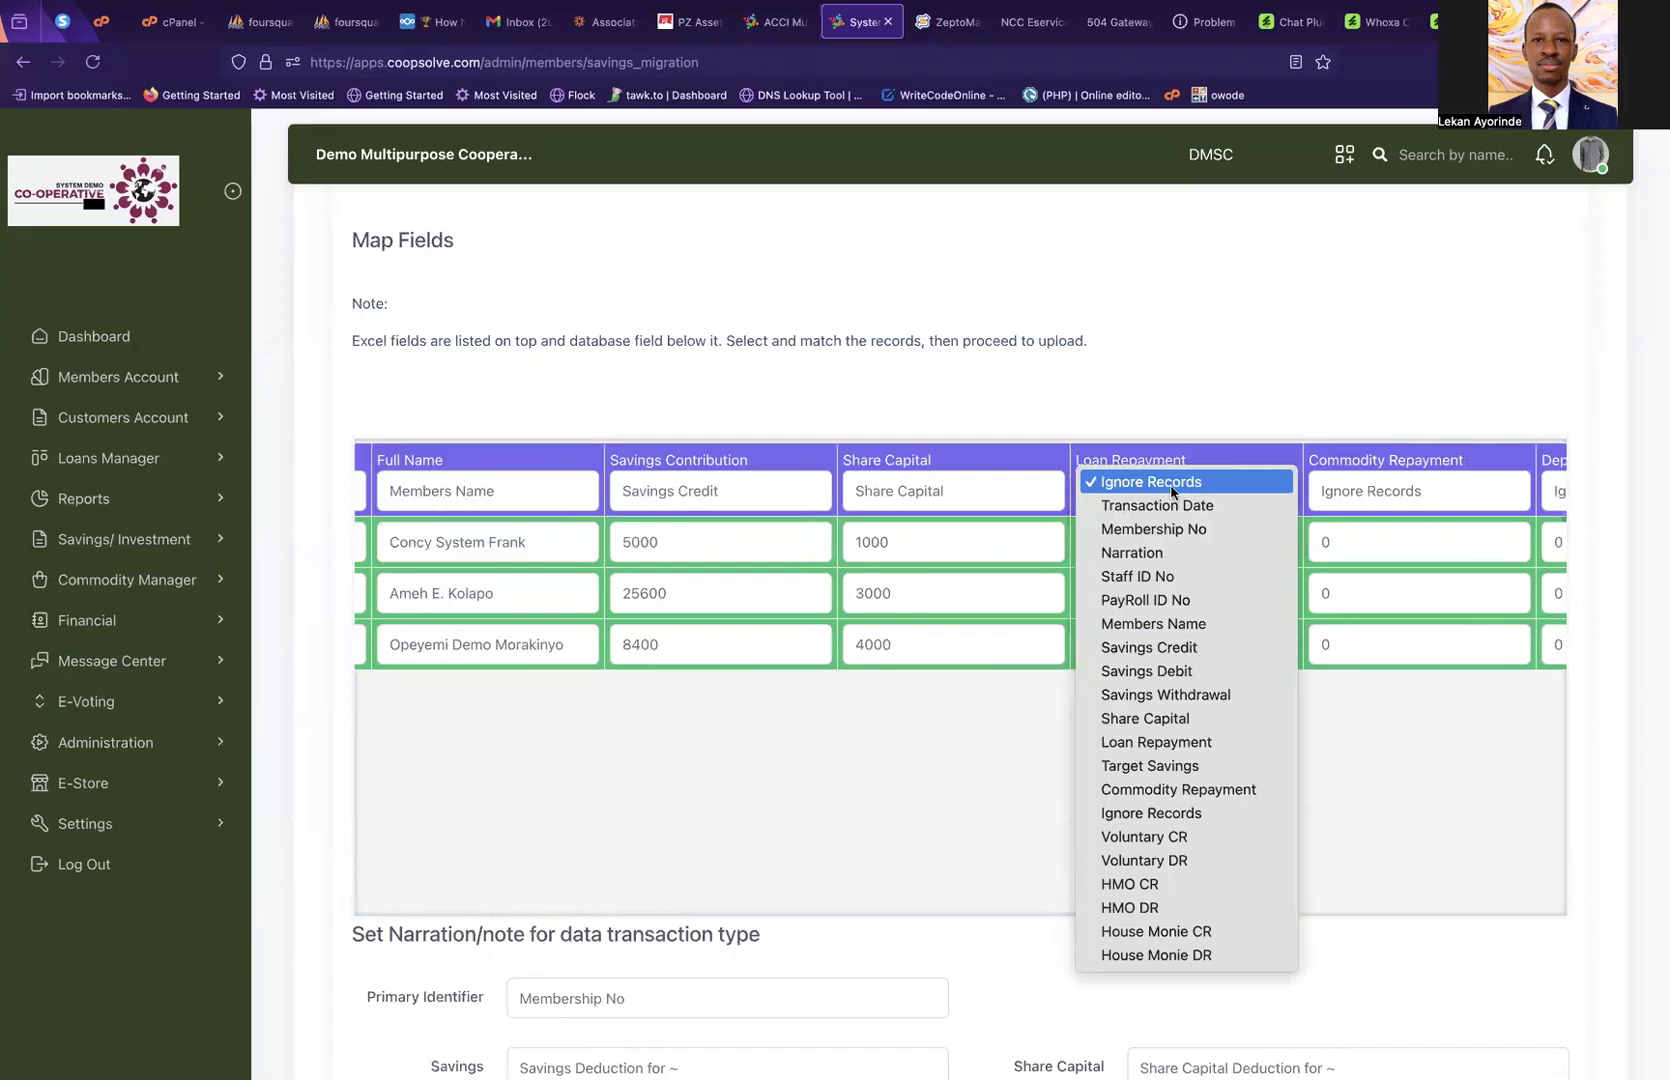
{"action": "left_click", "coordinate": [1163, 484]}
{"action": "scroll", "coordinate": [1256, 553], "scroll_direction": "right", "scroll_amount": 5}
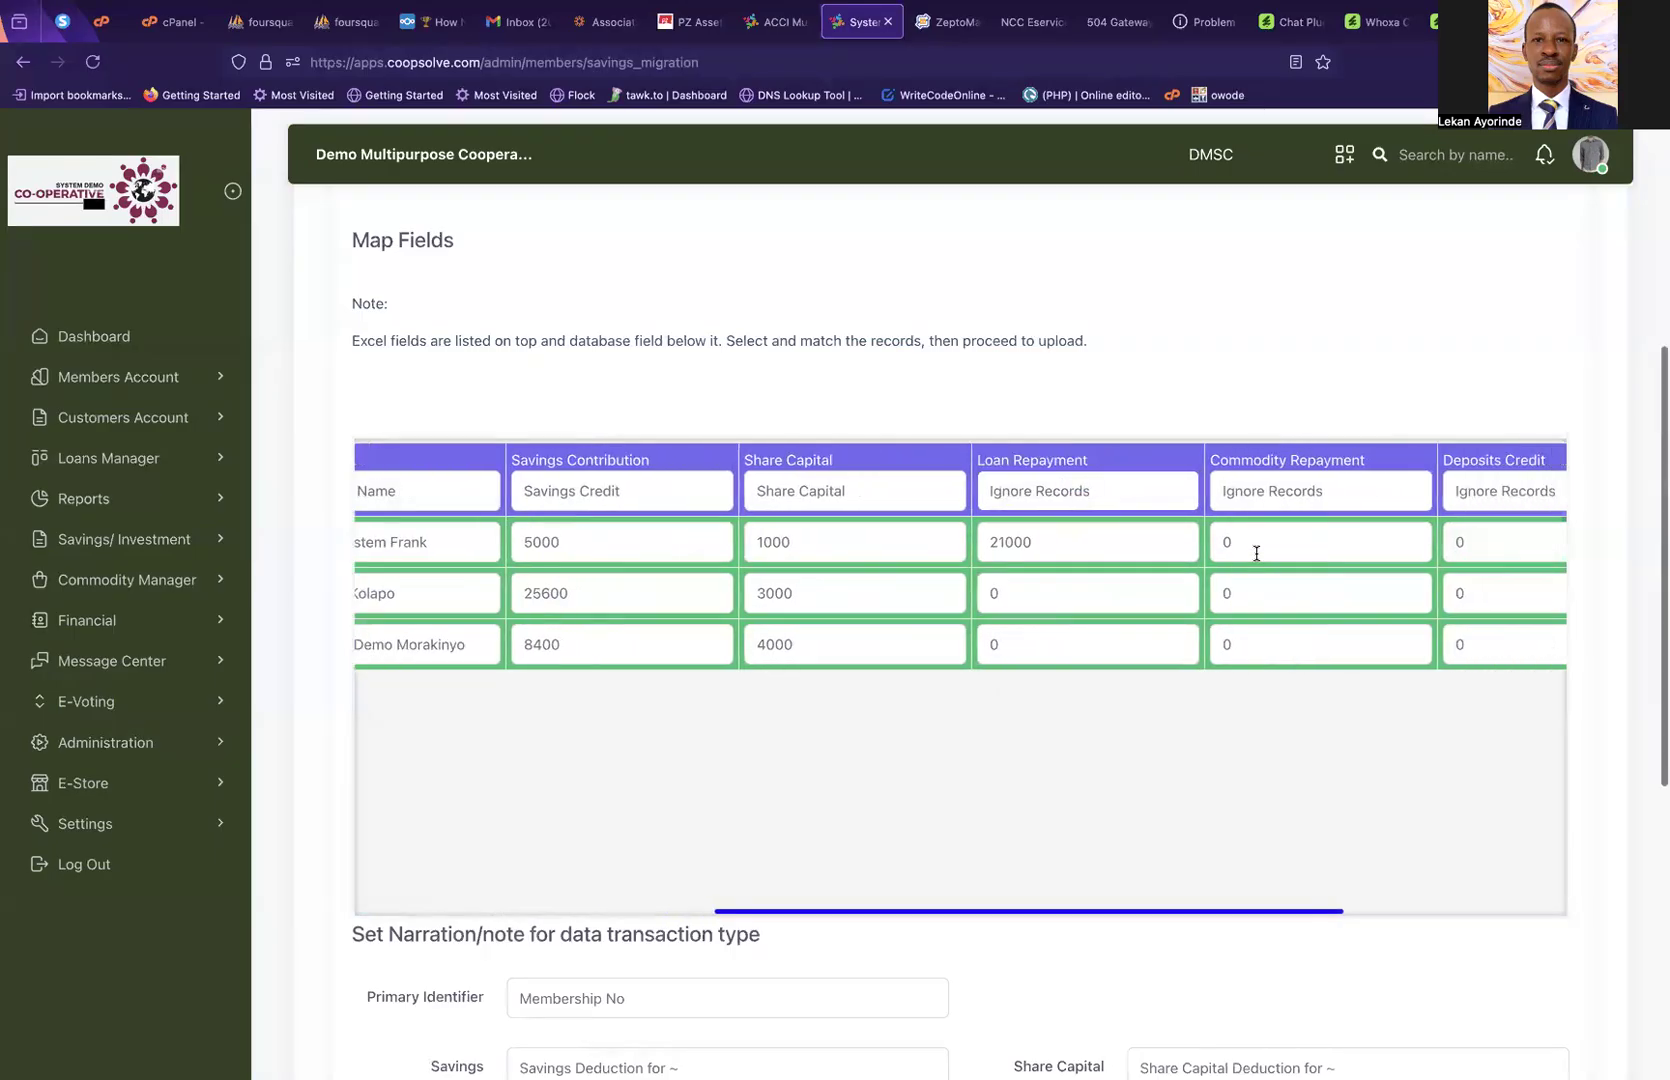
{"action": "left_click", "coordinate": [1217, 488]}
{"action": "left_click", "coordinate": [1195, 484]}
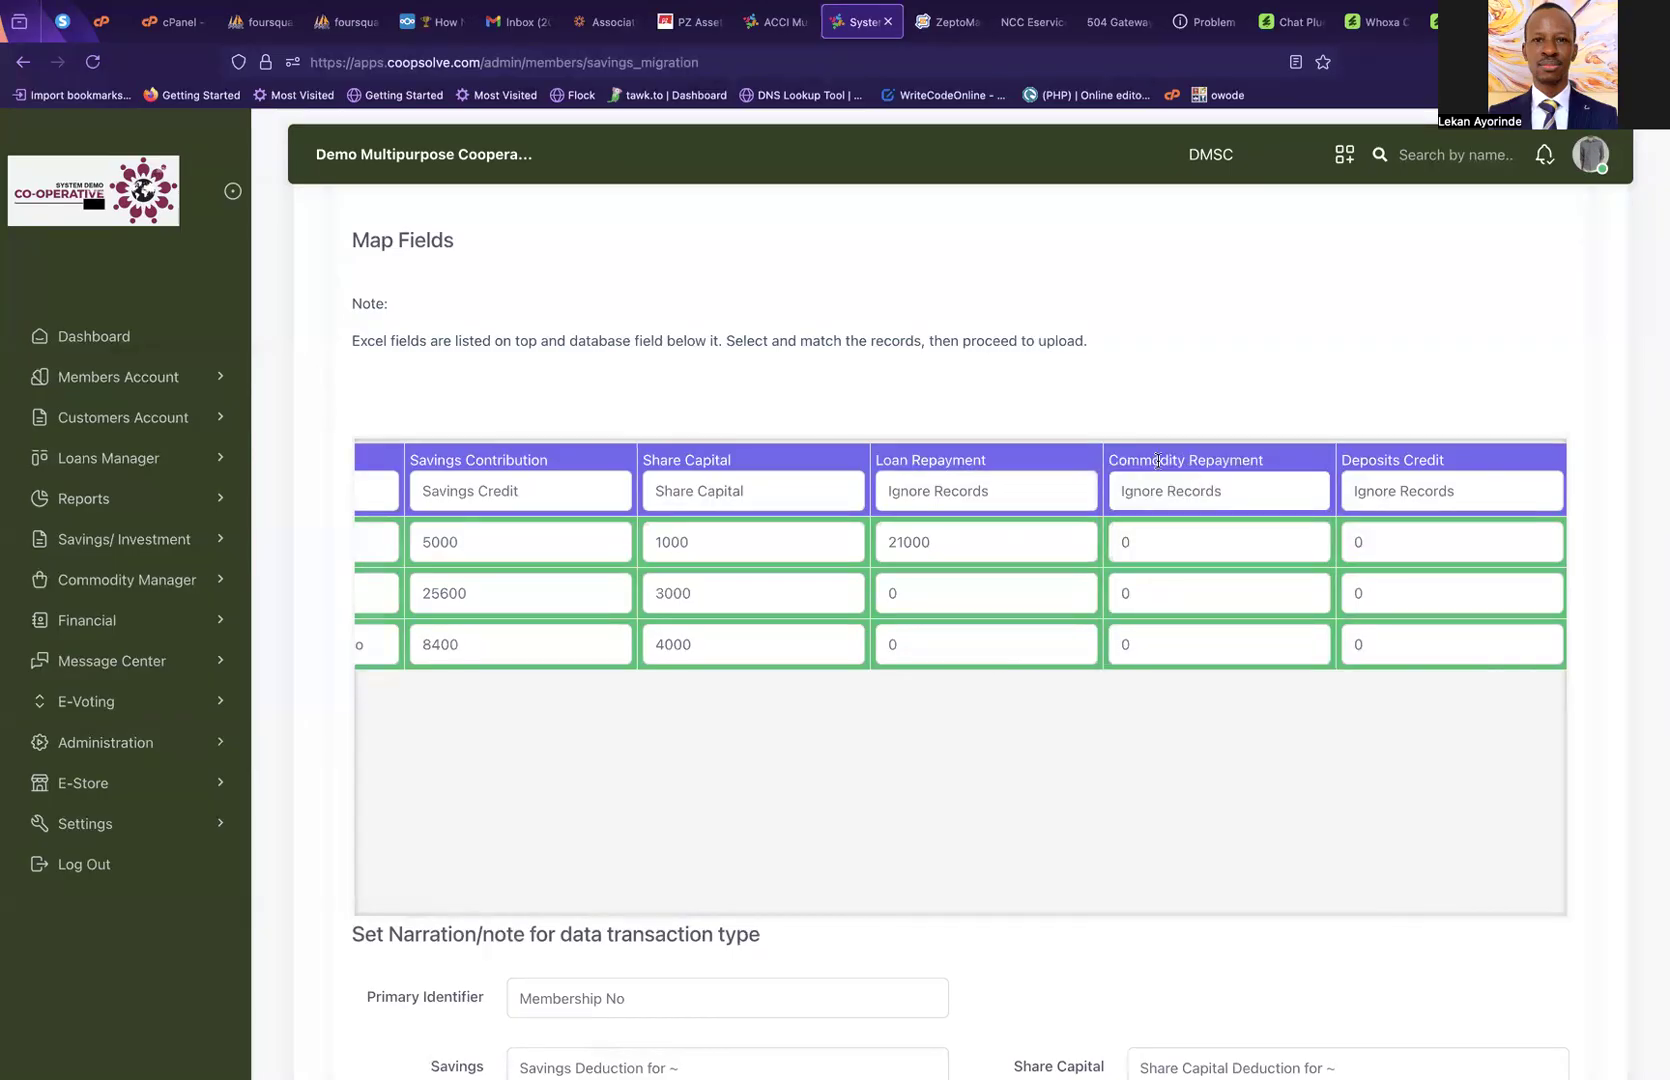
{"action": "left_click", "coordinate": [1404, 490]}
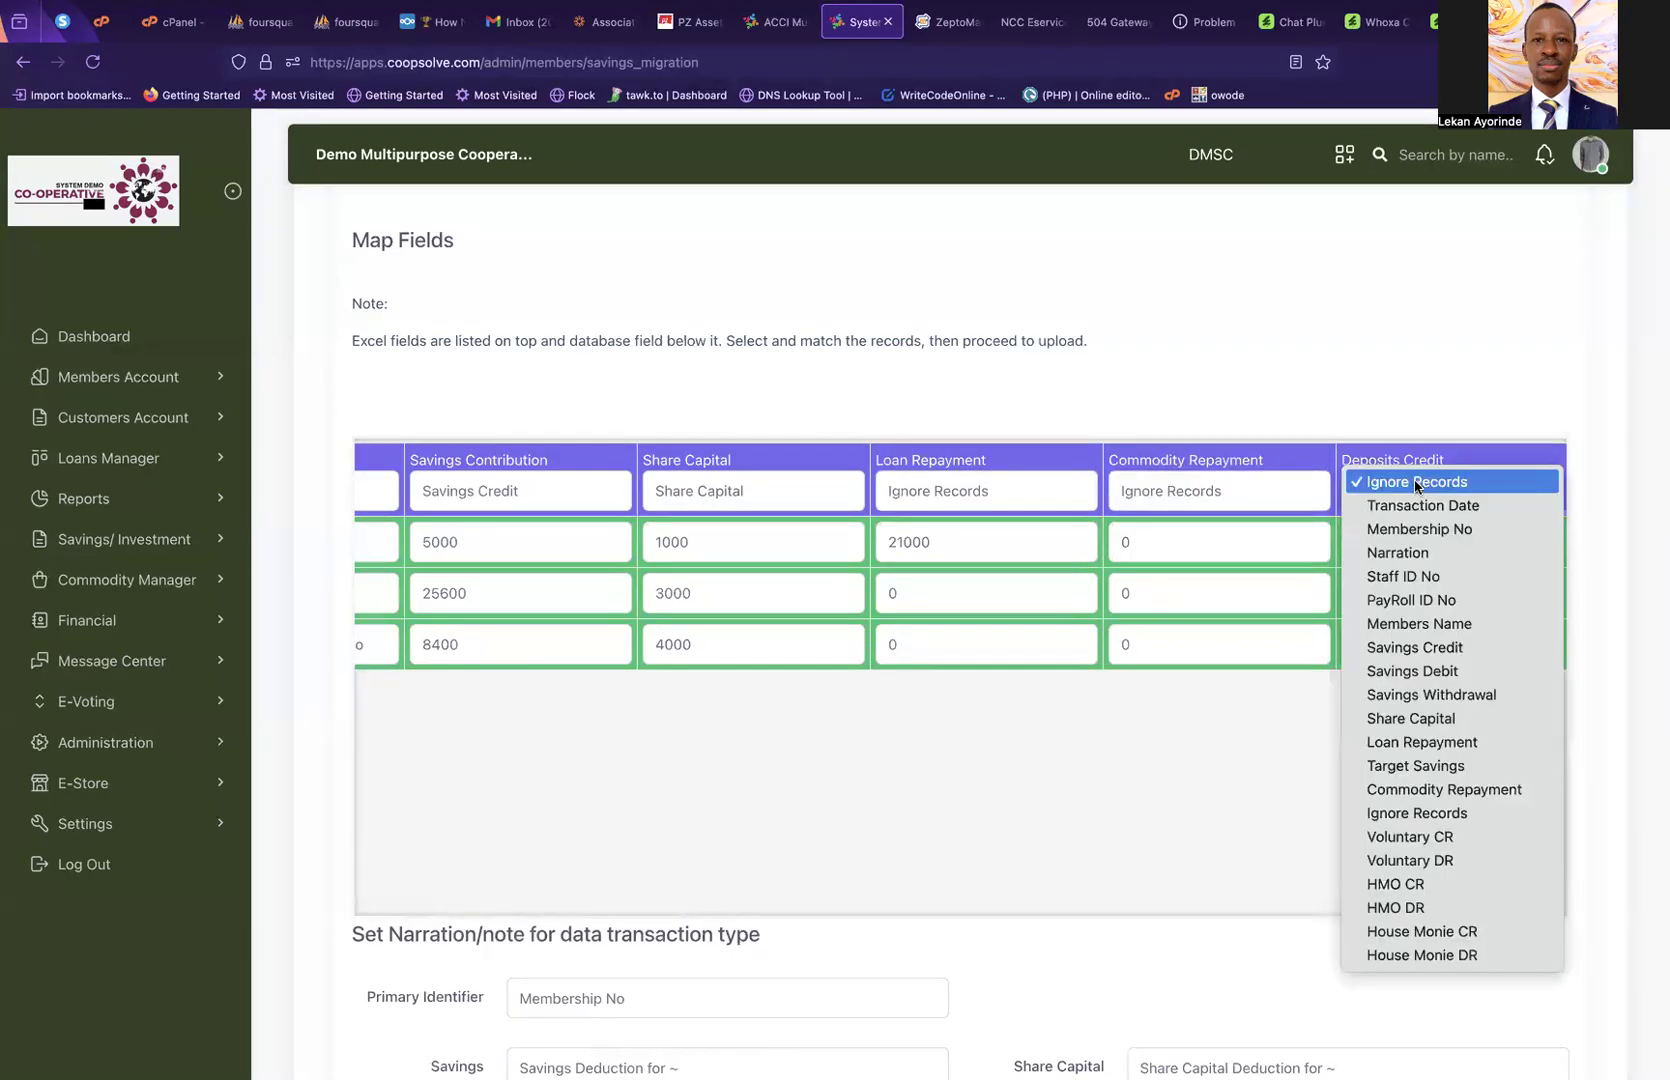
{"action": "left_click", "coordinate": [1409, 485]}
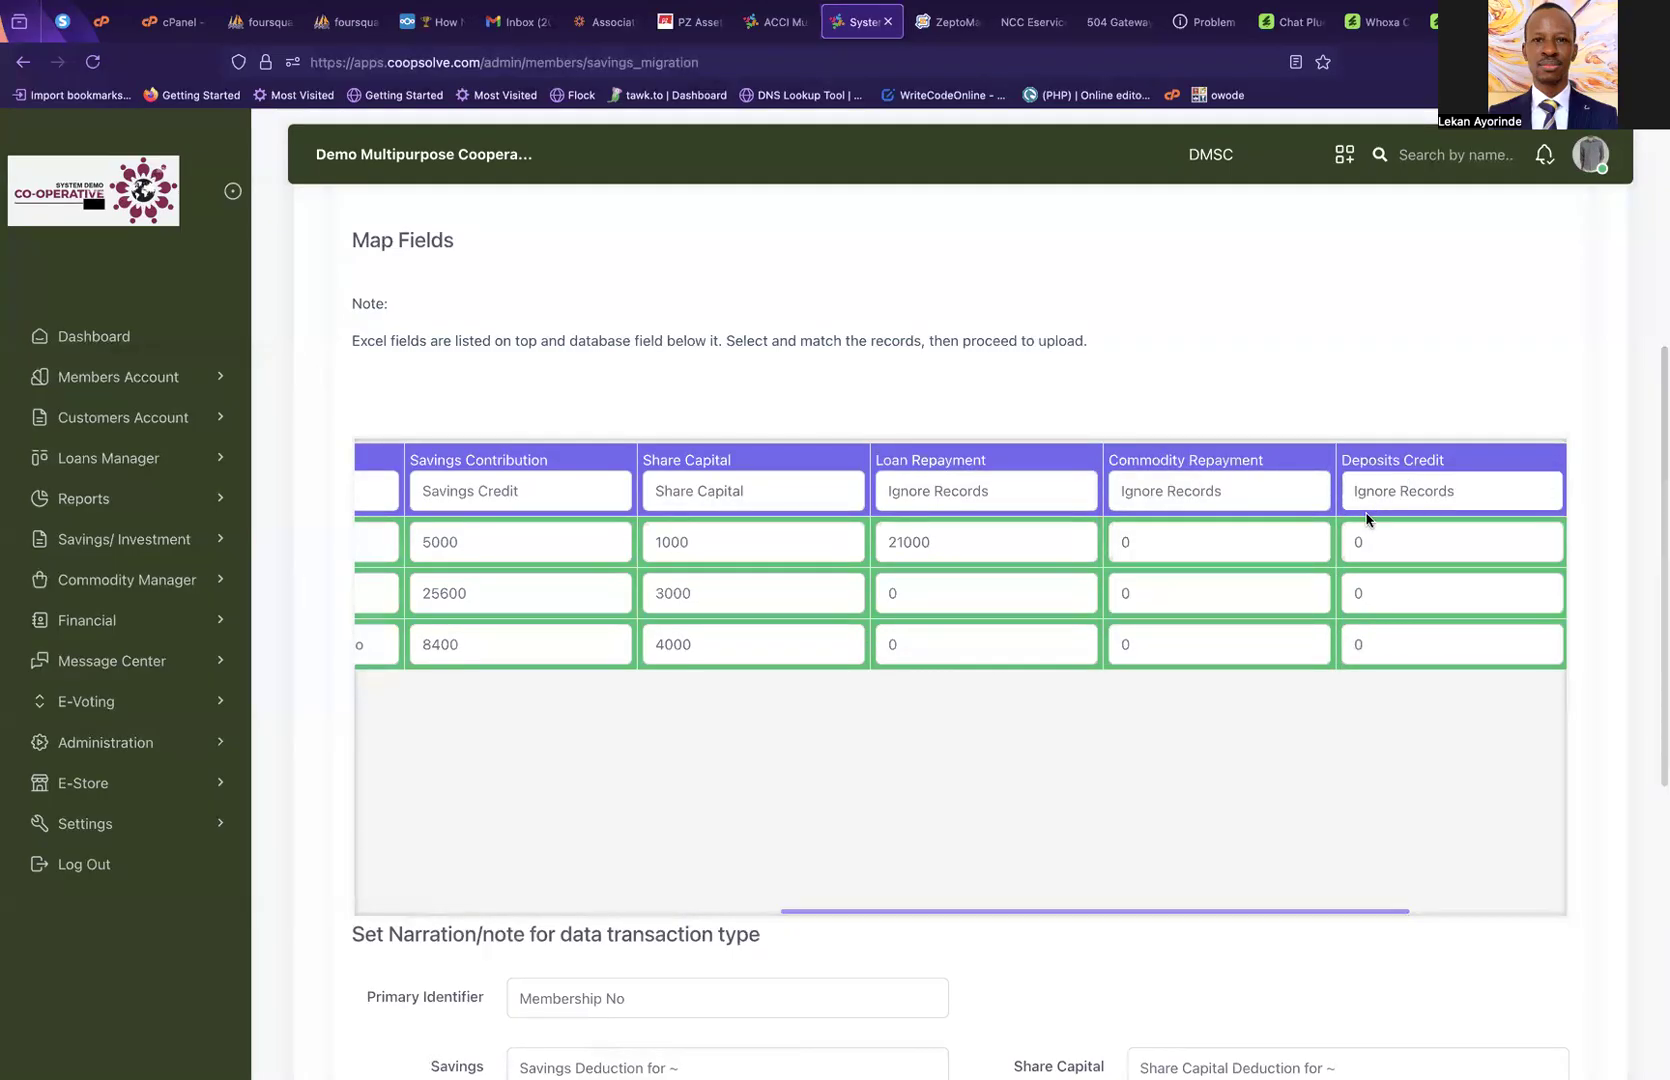
{"action": "scroll", "coordinate": [1283, 588], "scroll_direction": "right", "scroll_amount": 5}
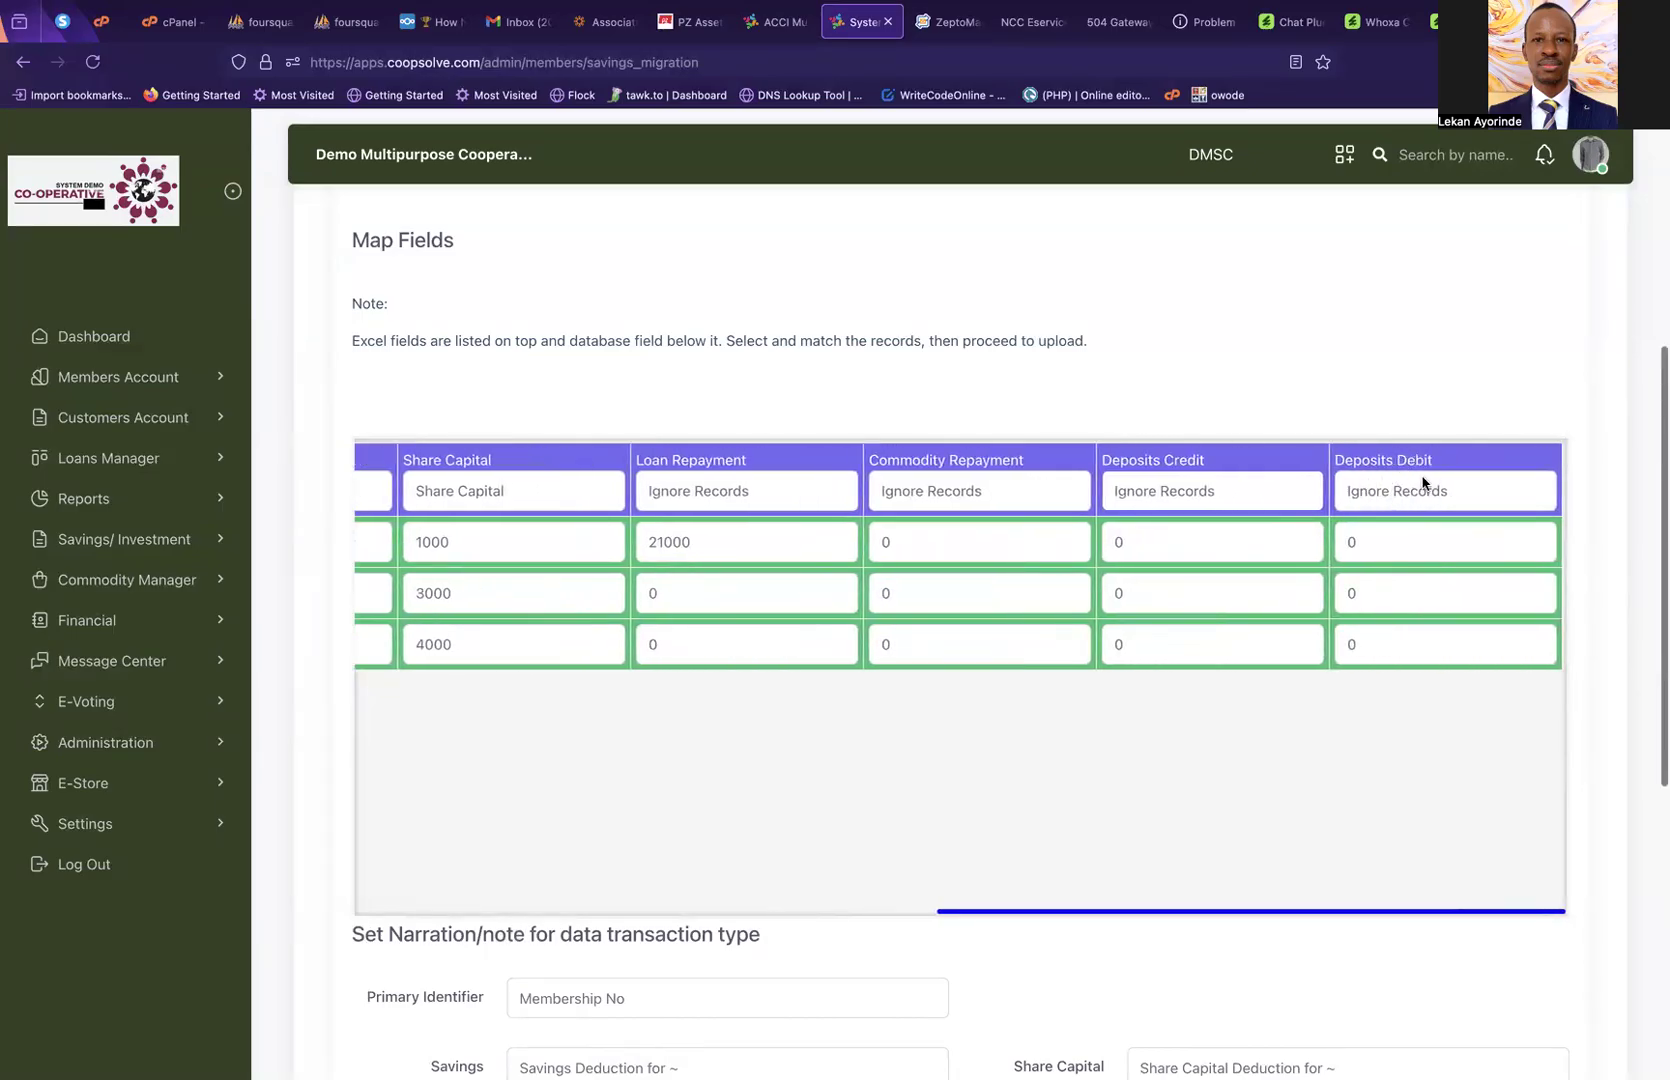
{"action": "scroll", "coordinate": [1198, 577], "scroll_direction": "left", "scroll_amount": 5}
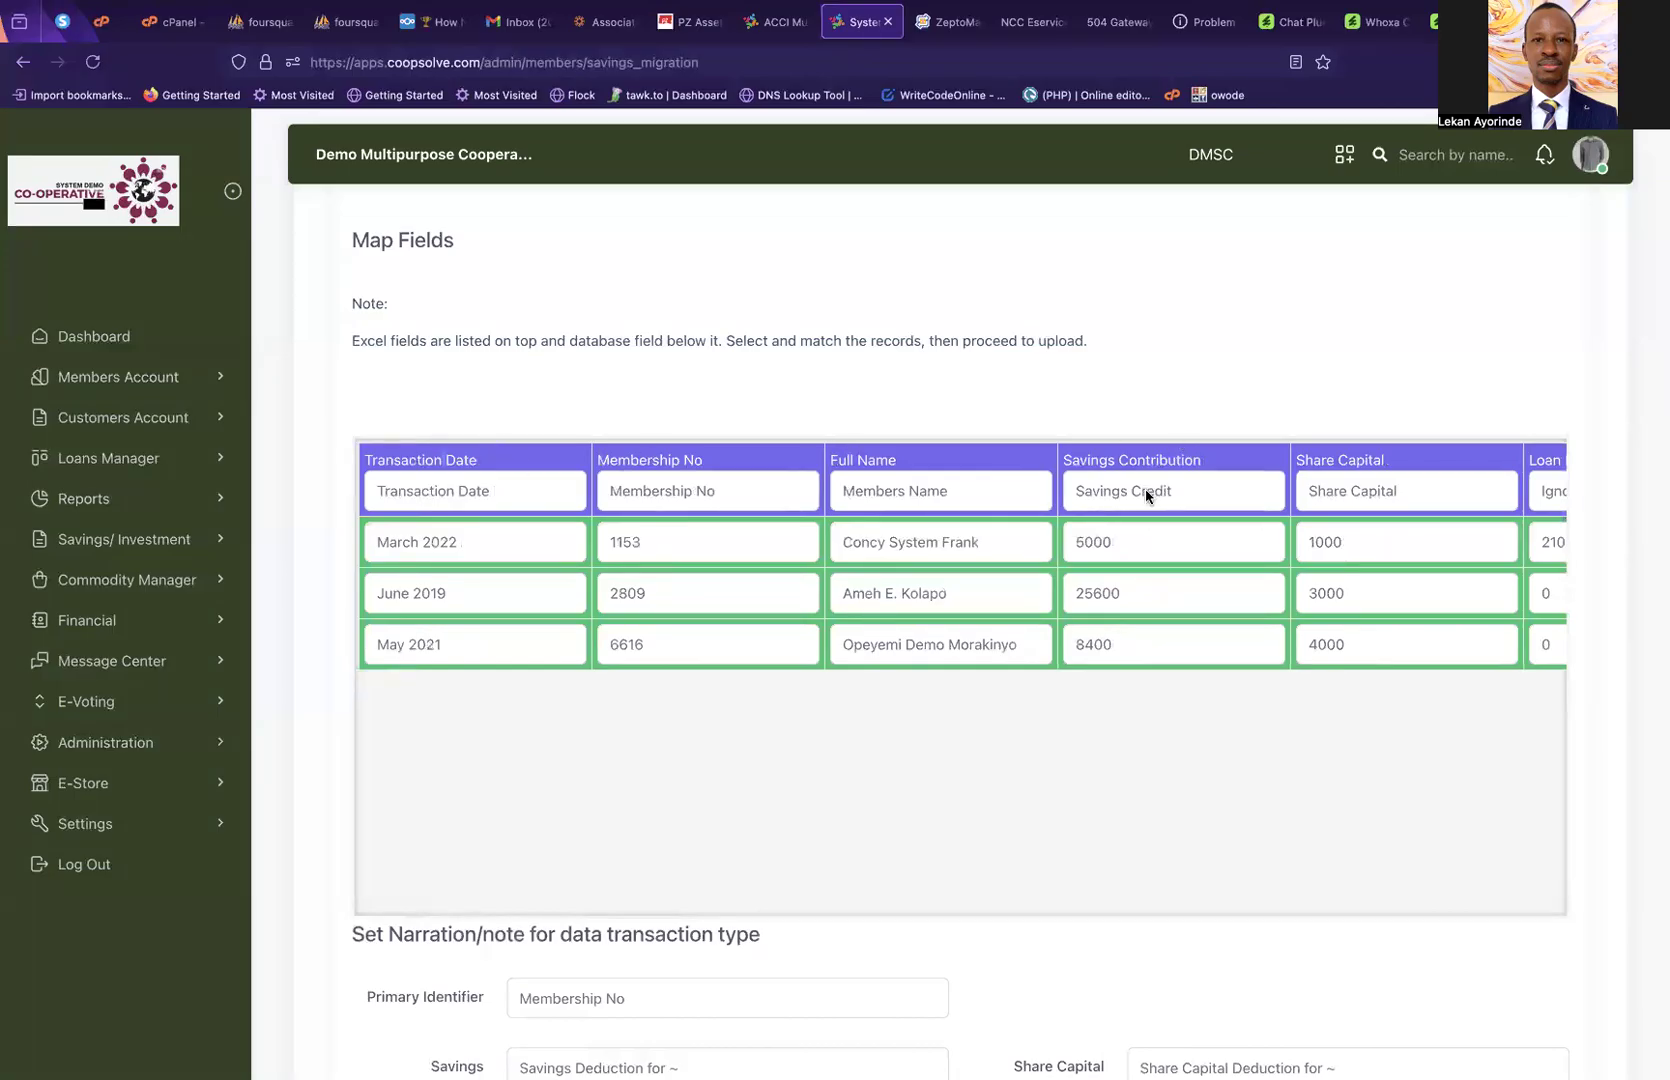
Keep Membership No as the primary identifier for the imported transactions
{"action": "scroll", "coordinate": [1194, 948], "scroll_direction": "down", "scroll_amount": 6}
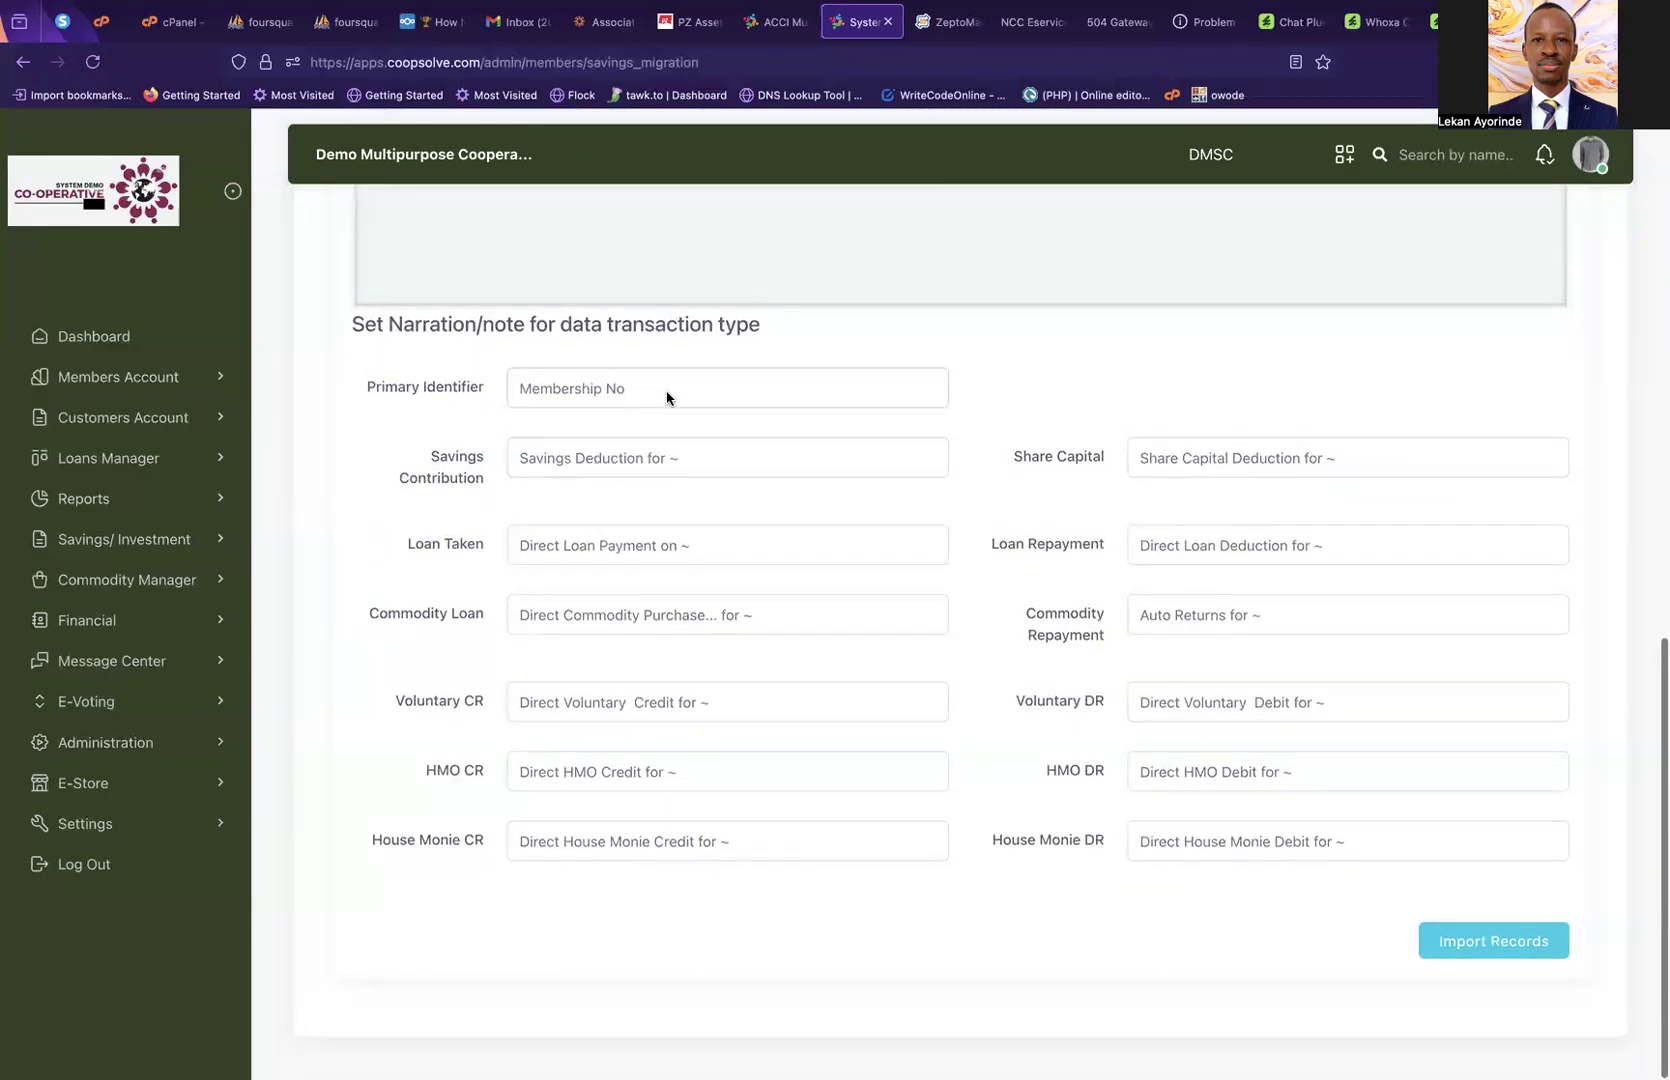
{"action": "left_click", "coordinate": [802, 386]}
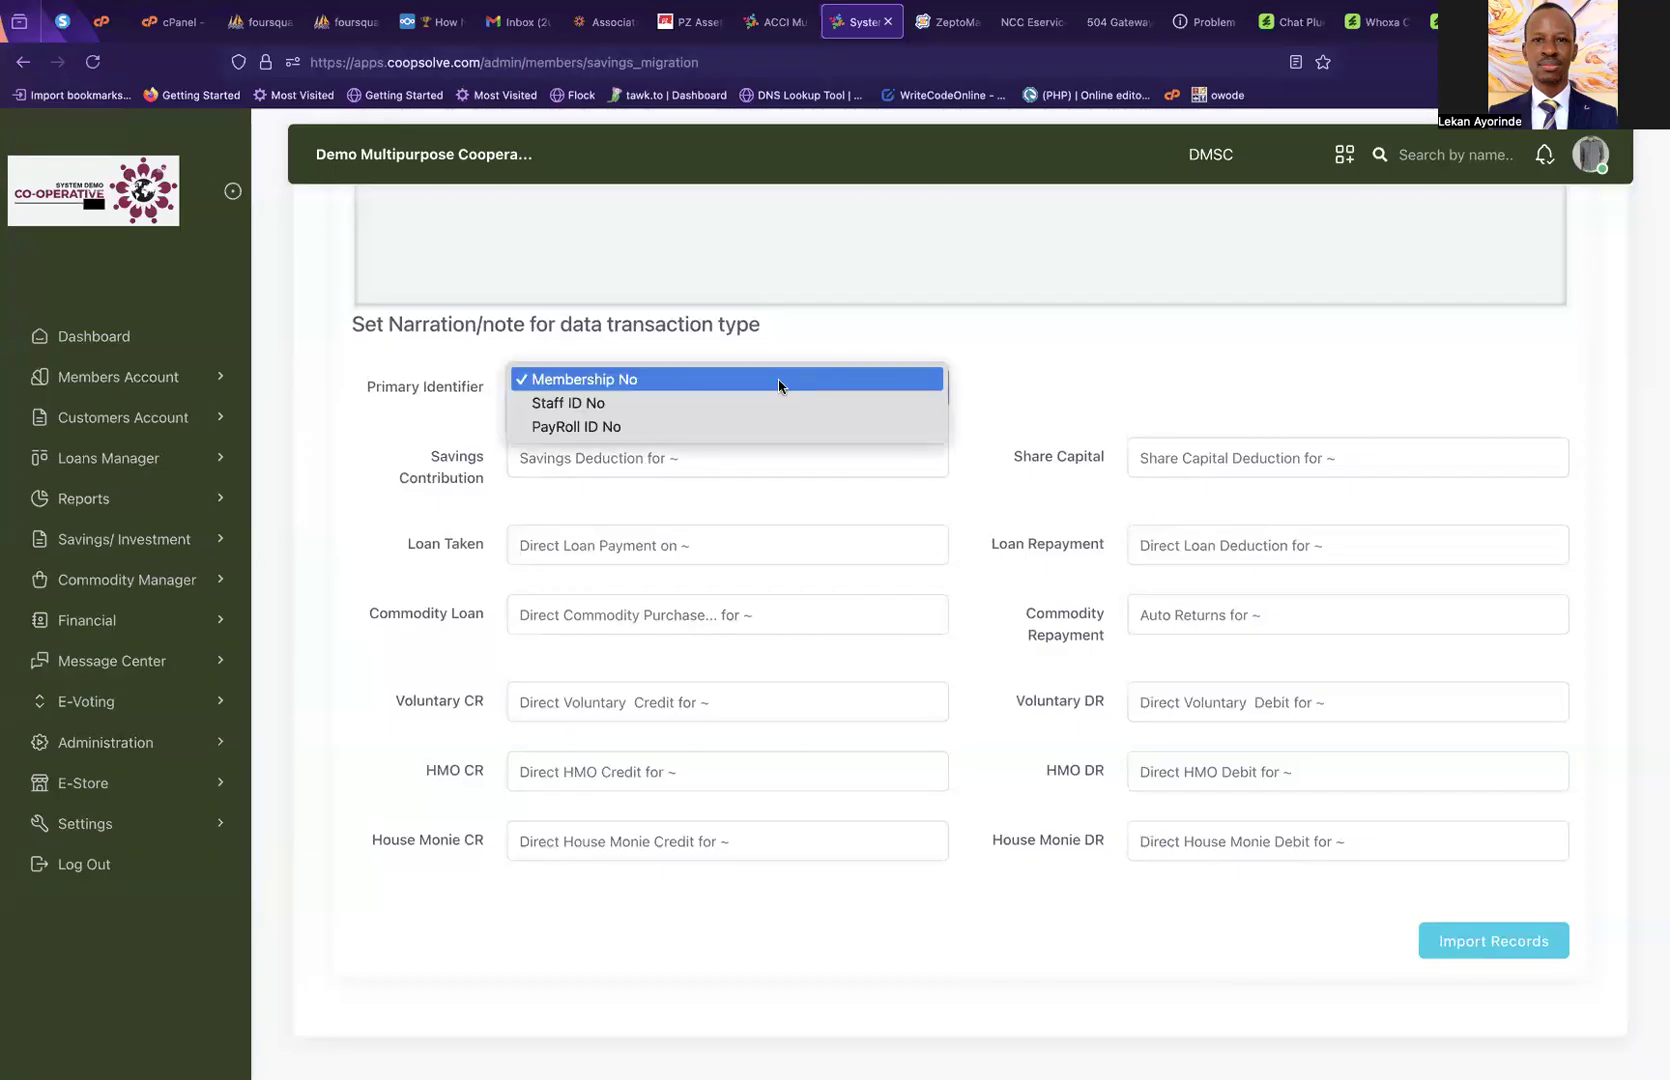
{"action": "left_click", "coordinate": [598, 379]}
{"action": "left_click", "coordinate": [1046, 400]}
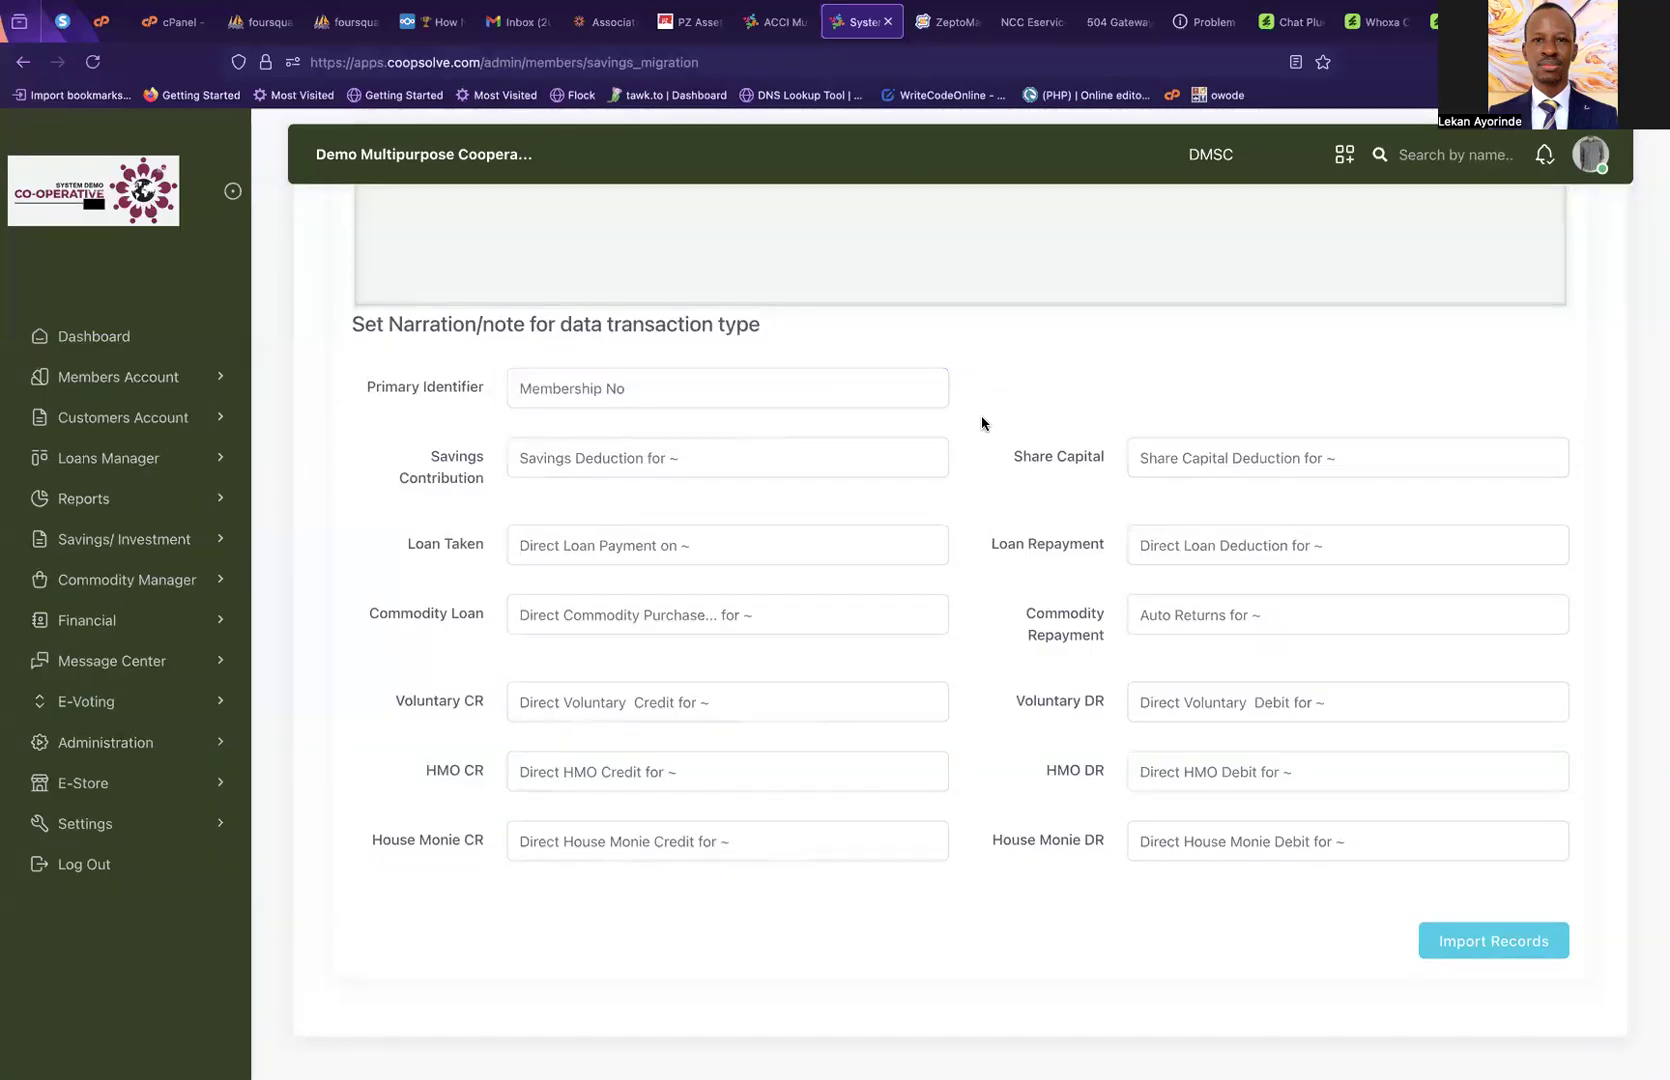
Keep the savings contribution narration as "Savings Deduction for ~" and import the mapped records
{"action": "left_click", "coordinate": [696, 459]}
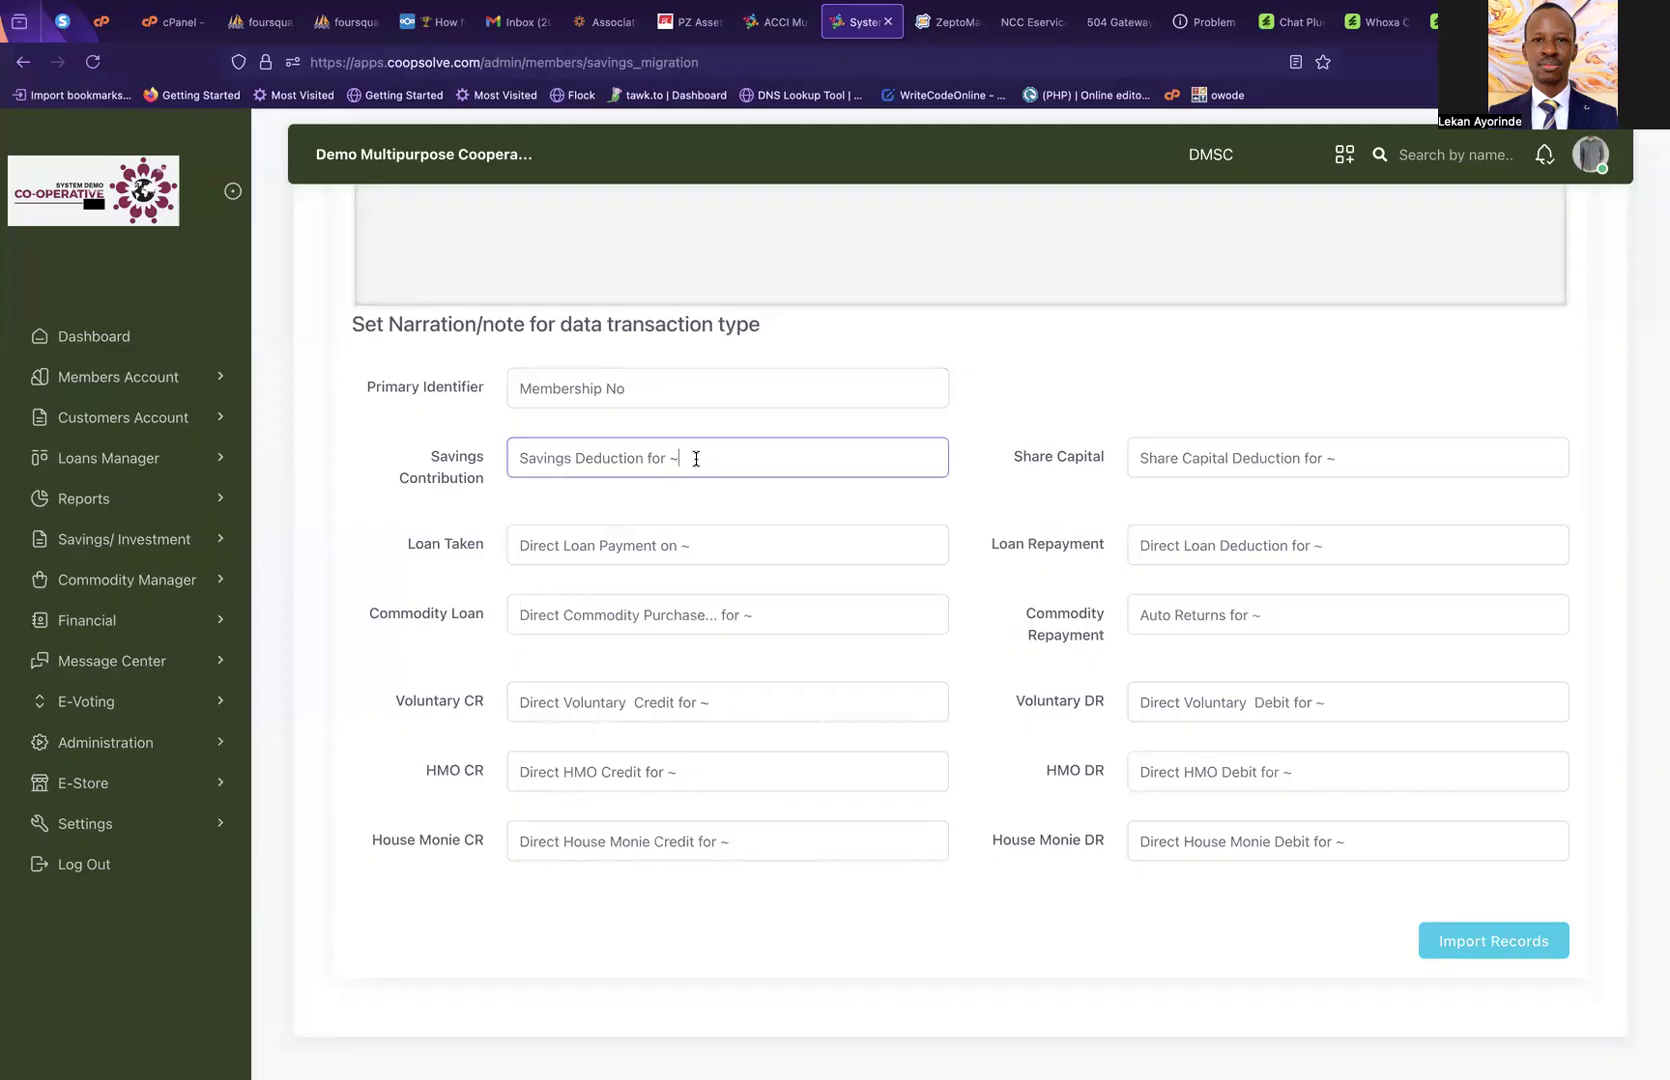
{"action": "left_click_drag", "start_coordinate": [696, 459], "coordinate": [512, 457]}
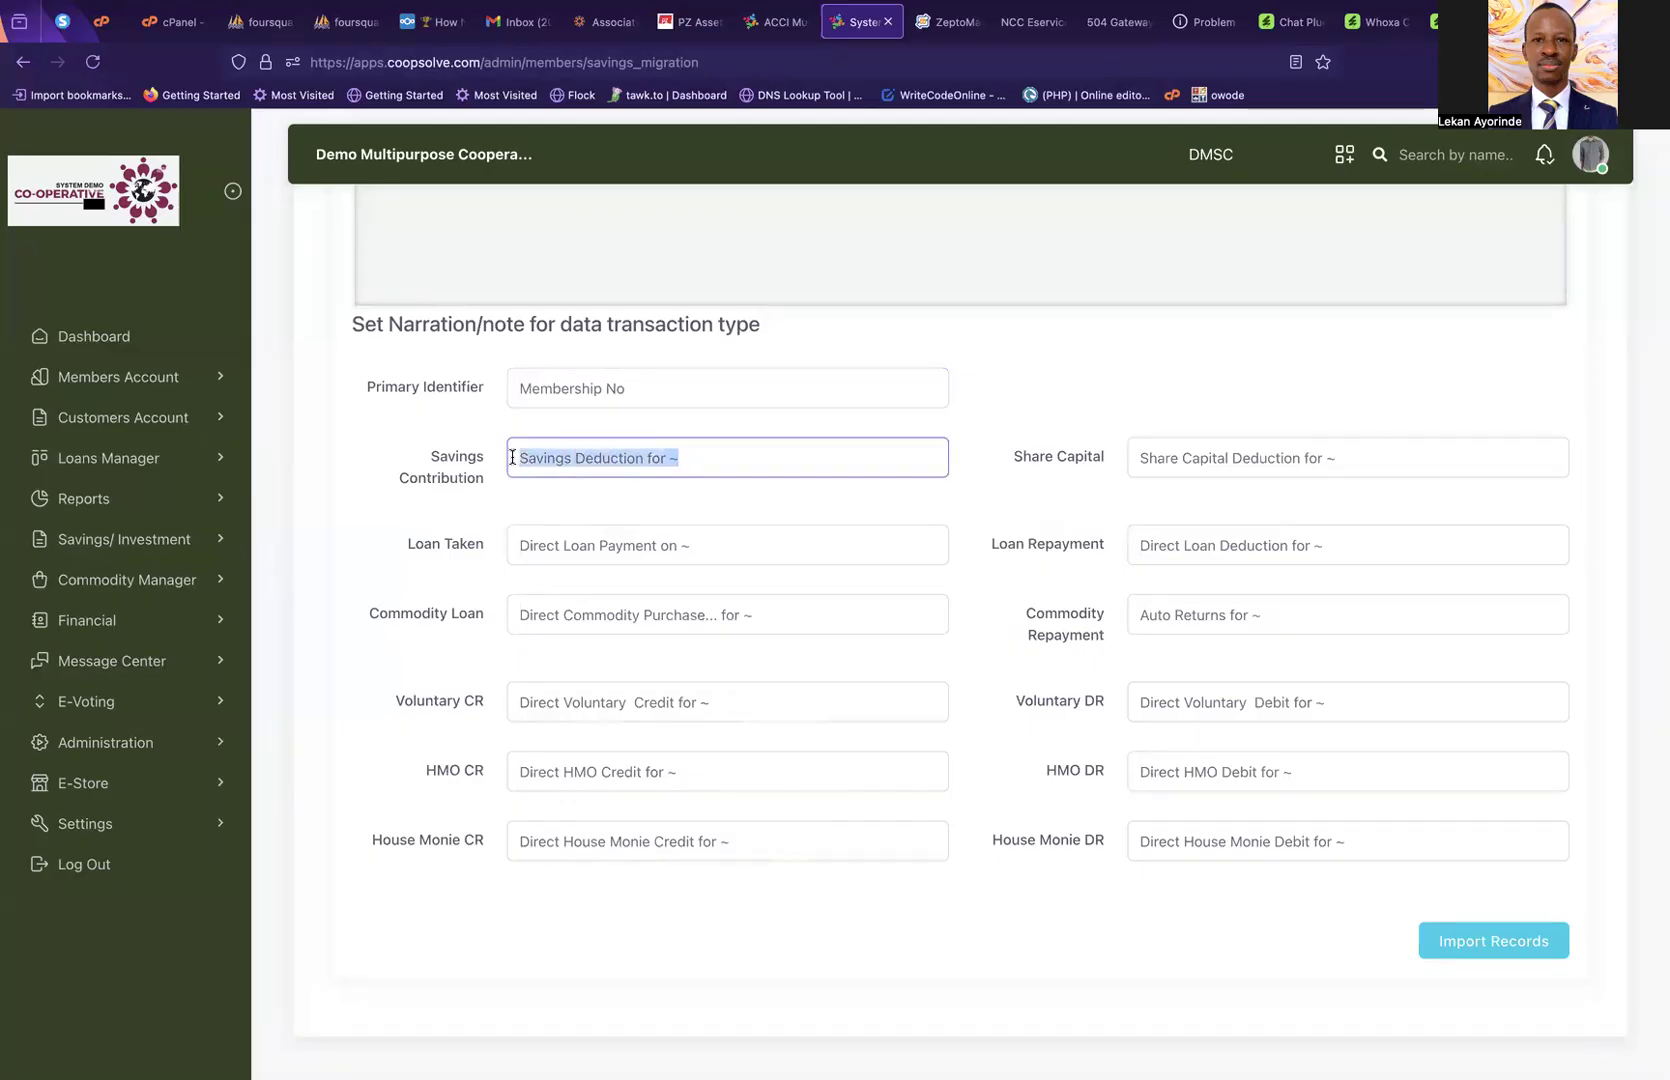
{"action": "left_click", "coordinate": [688, 459]}
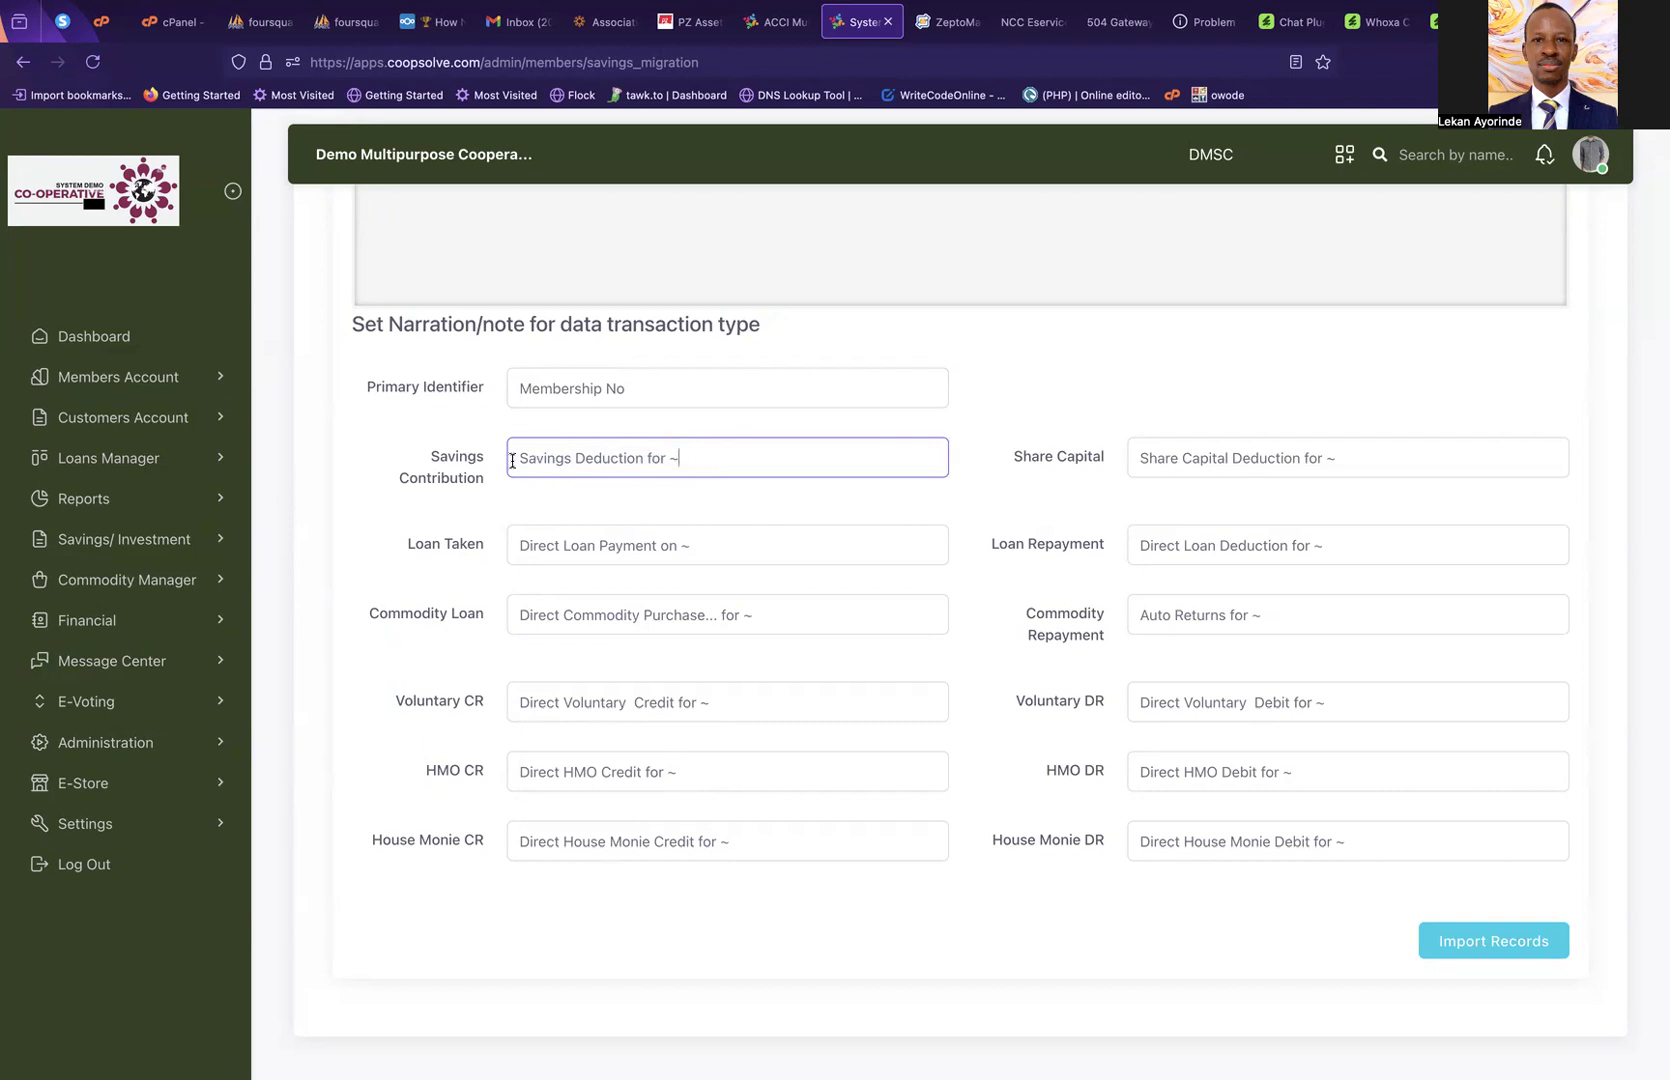
{"action": "left_click_drag", "start_coordinate": [518, 455], "coordinate": [795, 453]}
{"action": "left_click", "coordinate": [764, 458]}
{"action": "left_click", "coordinate": [1485, 940]}
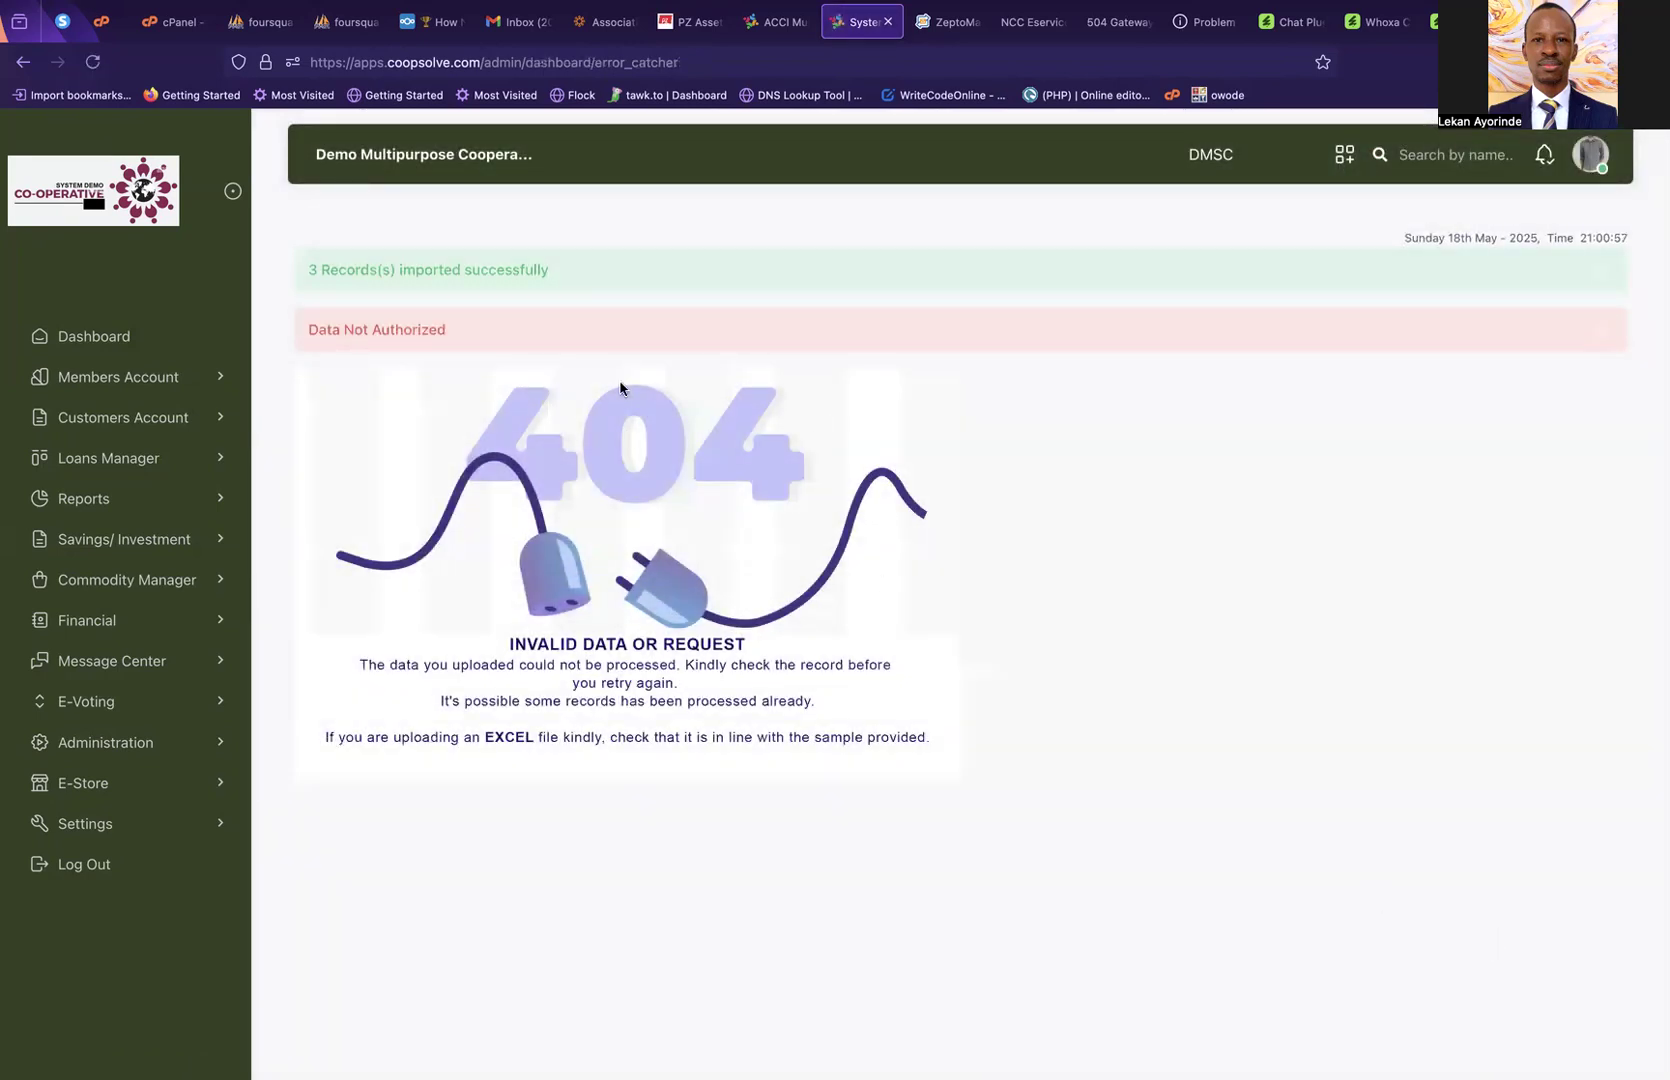
Check the import result messages and return to the dashboard
{"action": "left_click_drag", "start_coordinate": [301, 332], "coordinate": [463, 327]}
{"action": "left_click", "coordinate": [573, 326]}
{"action": "left_click", "coordinate": [156, 750]}
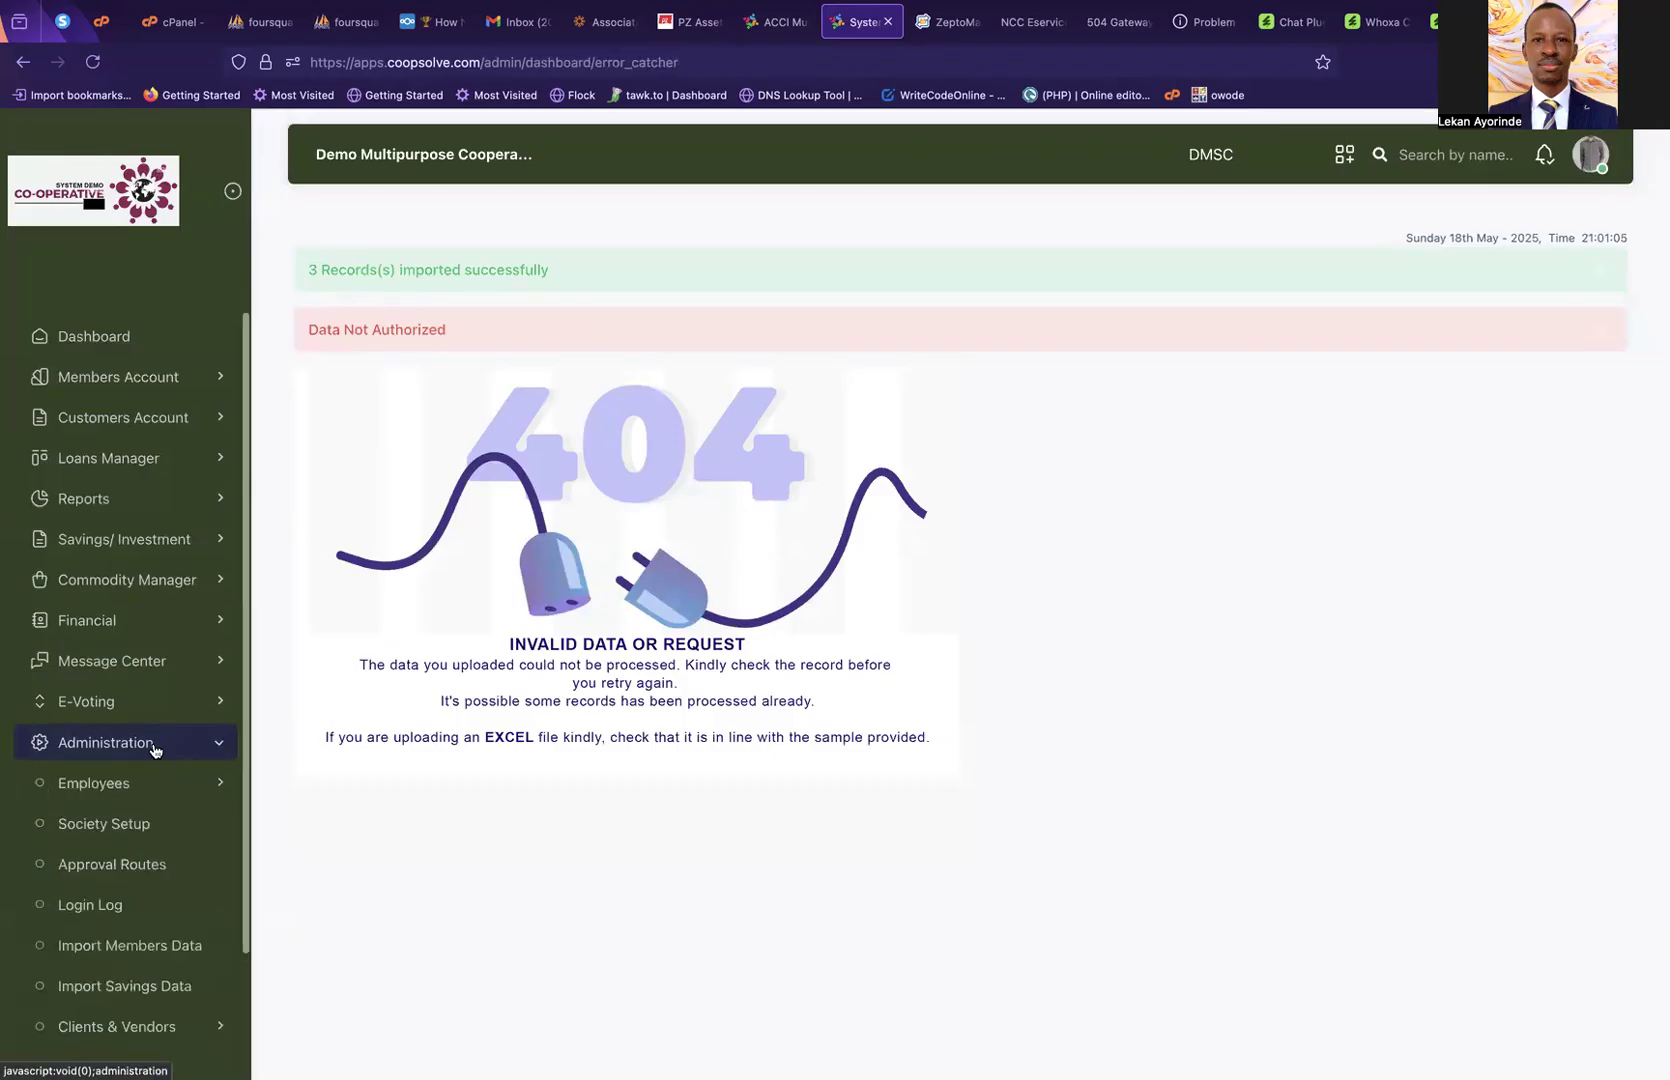
{"action": "scroll", "coordinate": [145, 750], "scroll_direction": "down", "scroll_amount": 3}
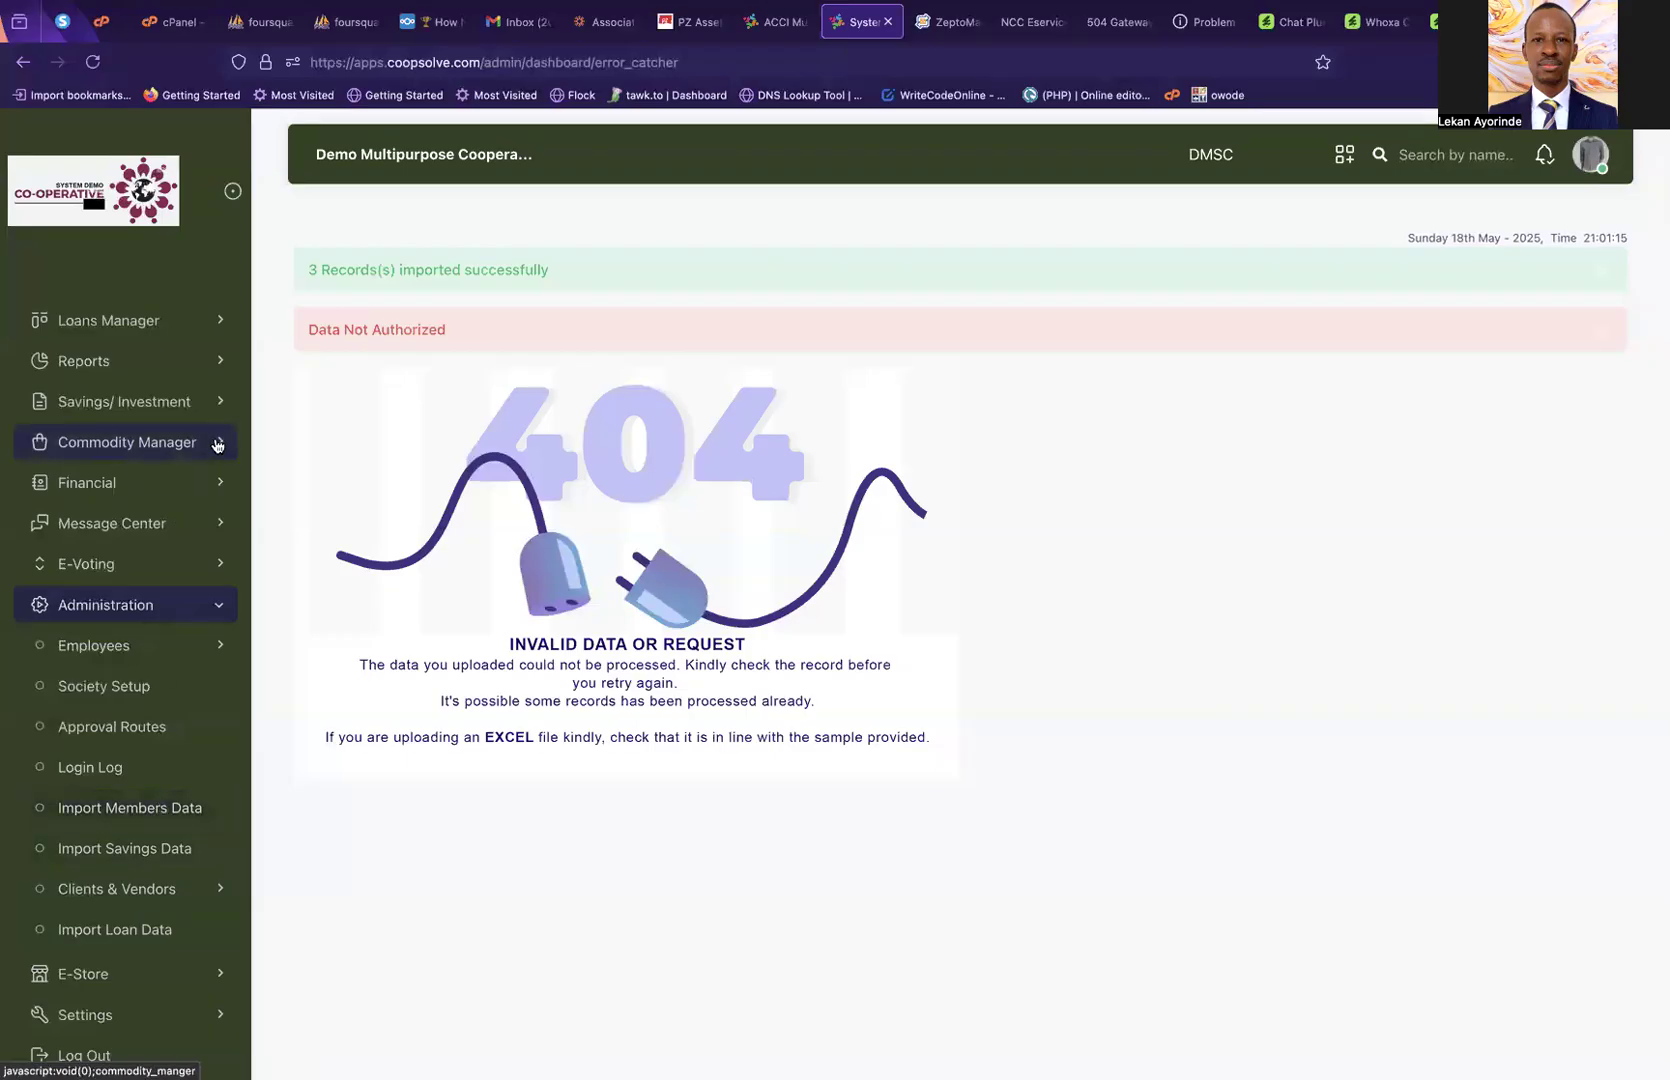
{"action": "scroll", "coordinate": [98, 322], "scroll_direction": "up", "scroll_amount": 3}
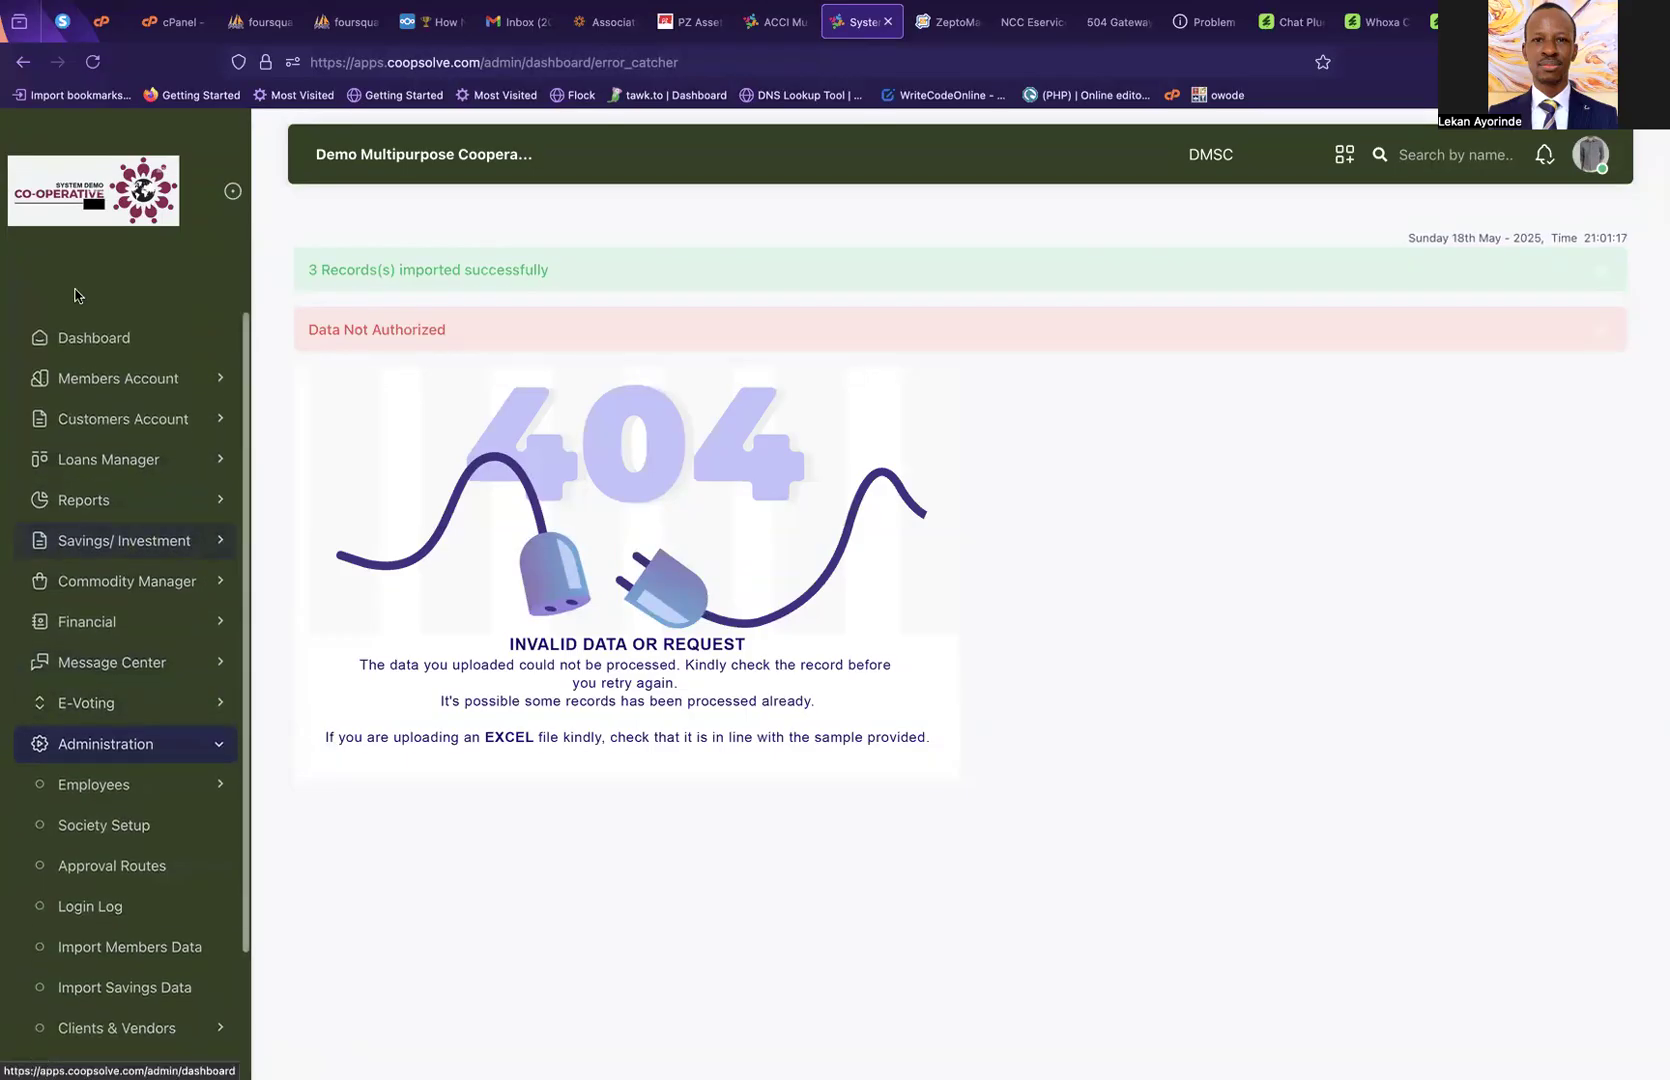
{"action": "left_click", "coordinate": [82, 344]}
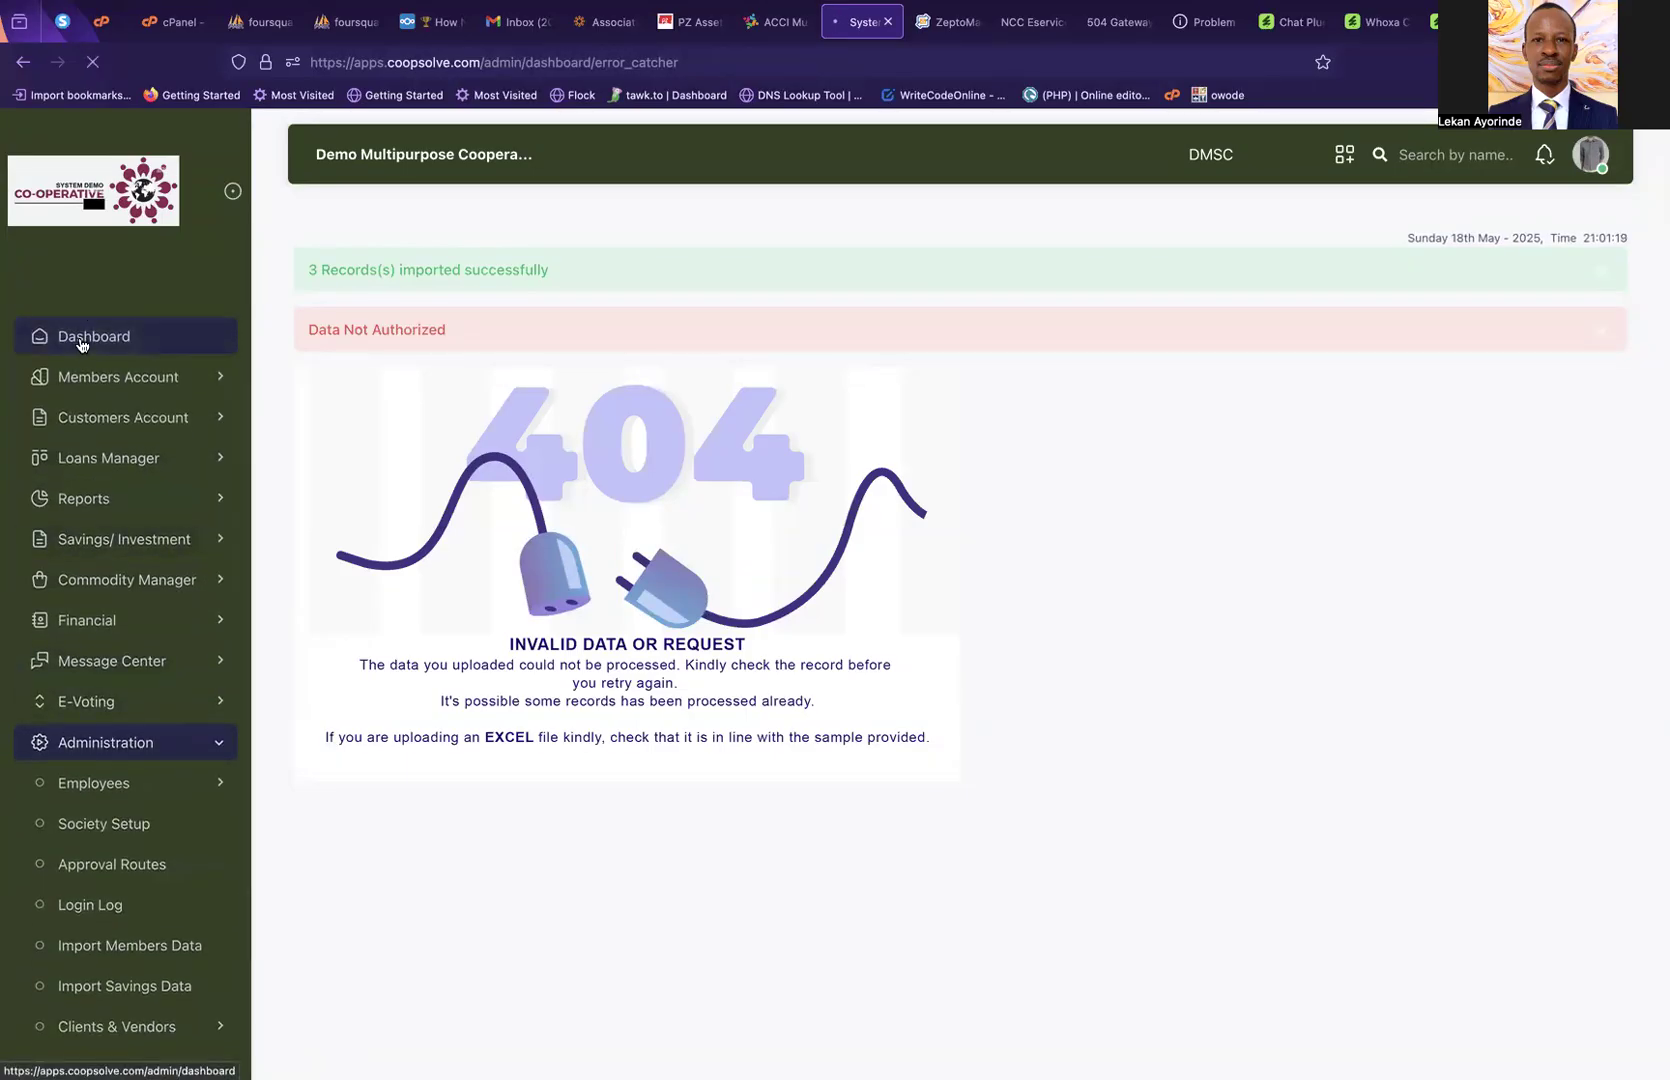